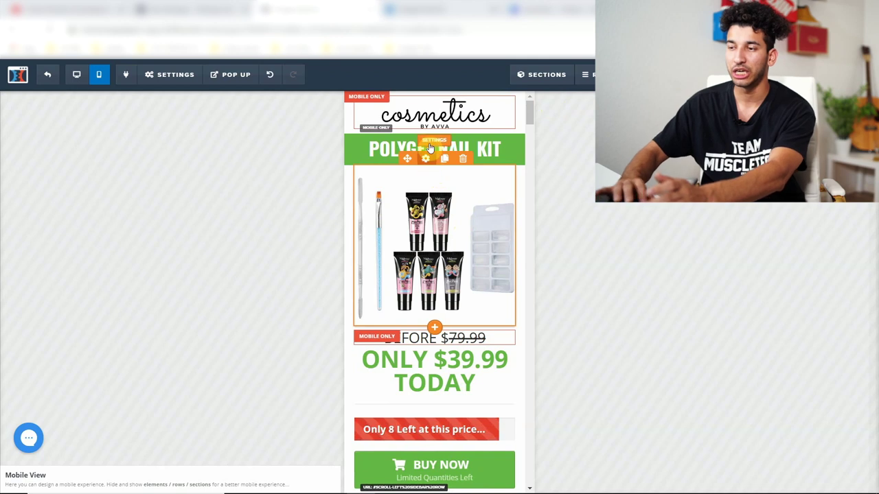
Step: Examine the two-step order form and its settings in the mobile layout of the page
left_click(413, 150)
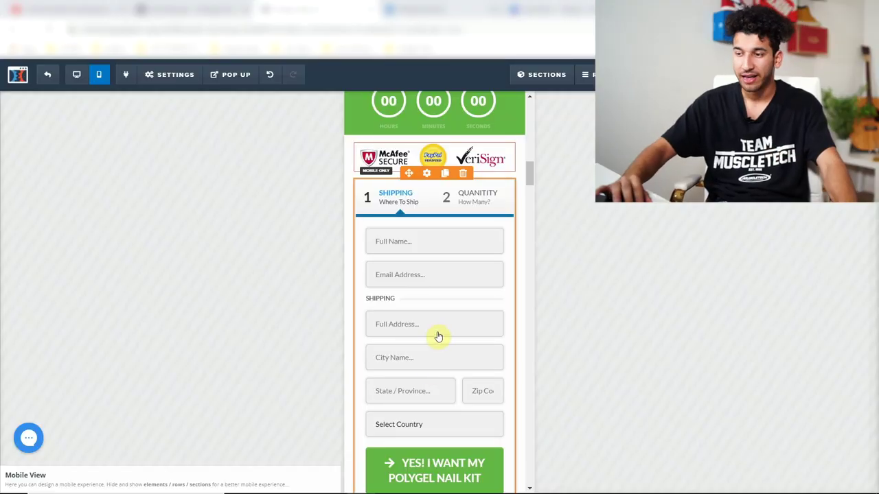
scroll(438, 336, "down", 1)
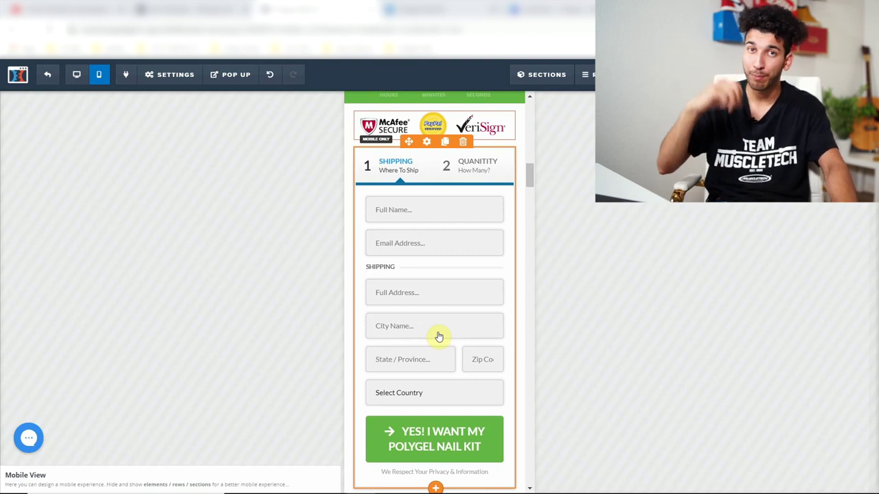
left_click(399, 226)
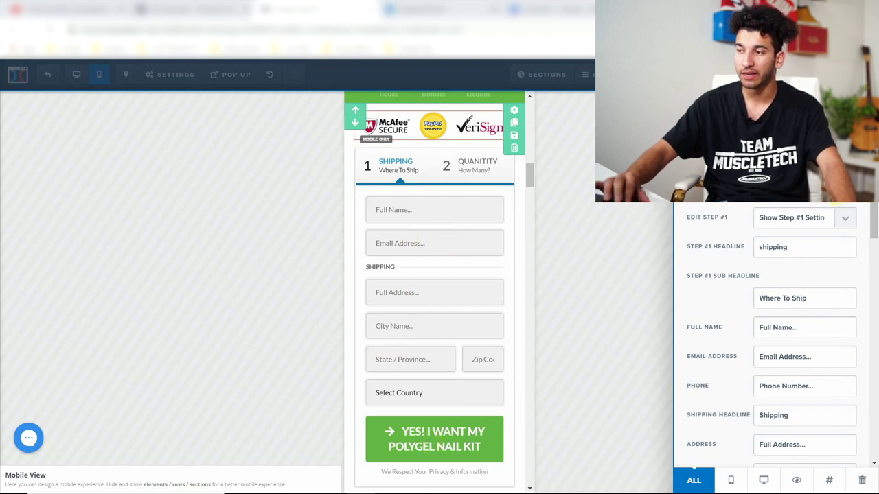
scroll(442, 193, "down", 5)
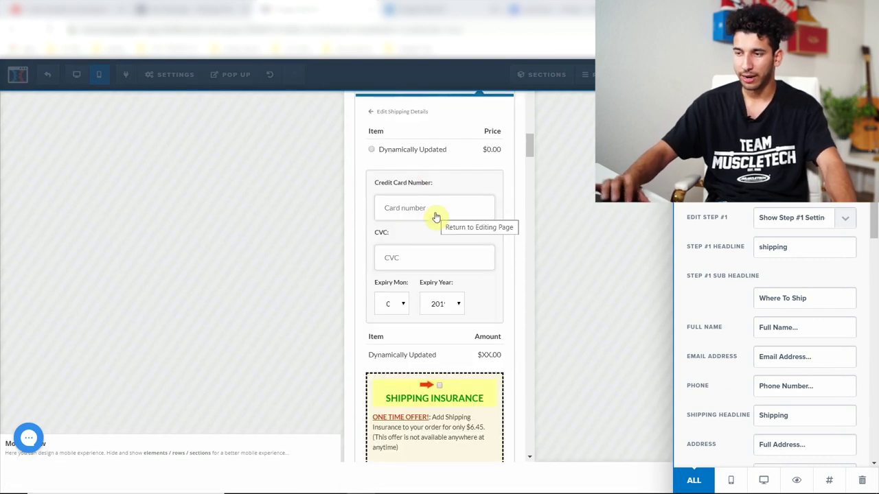
left_click(524, 279)
scroll(451, 304, "down", 4)
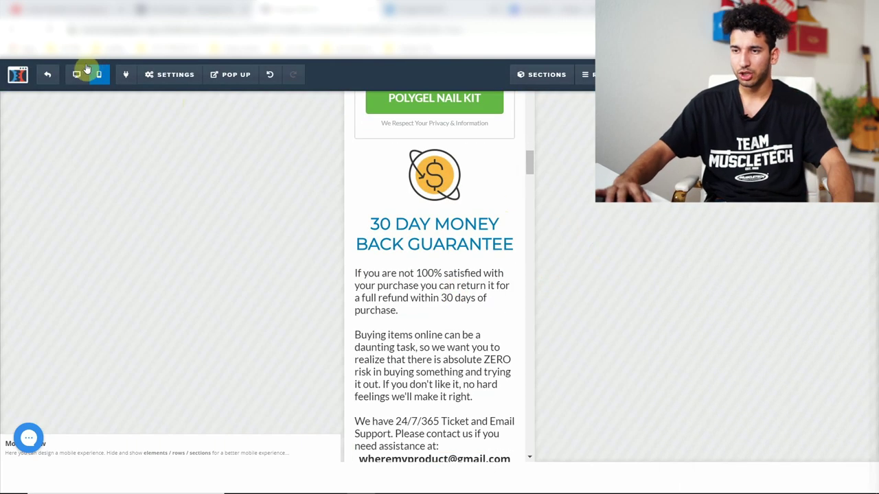
Step: Switch to the desktop layout and look over the Polygel Nail Kit product page
left_click(77, 74)
scroll(336, 181, "up", 5)
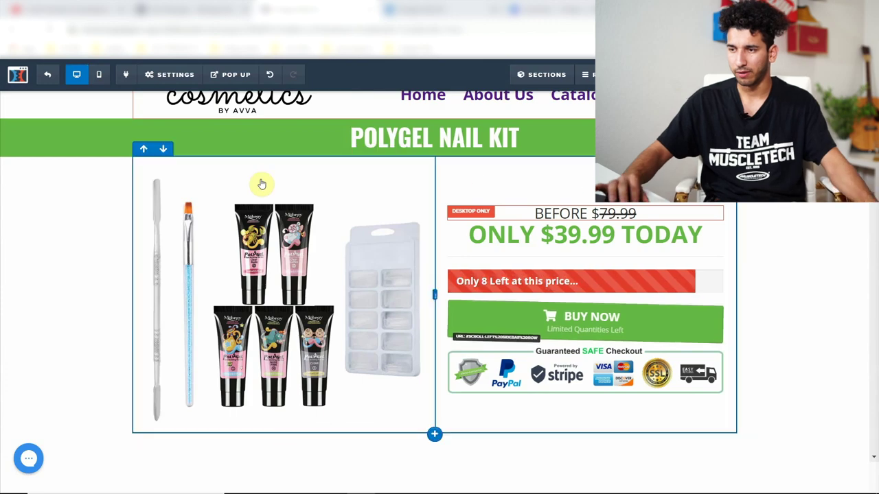
scroll(852, 210, "down", 3)
scroll(851, 210, "up", 3)
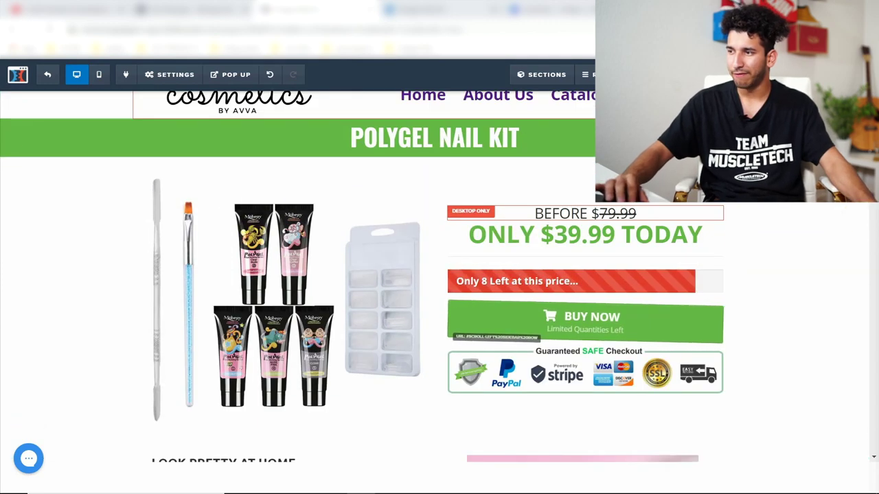
scroll(363, 288, "up", 1)
scroll(363, 289, "down", 4)
scroll(363, 288, "up", 4)
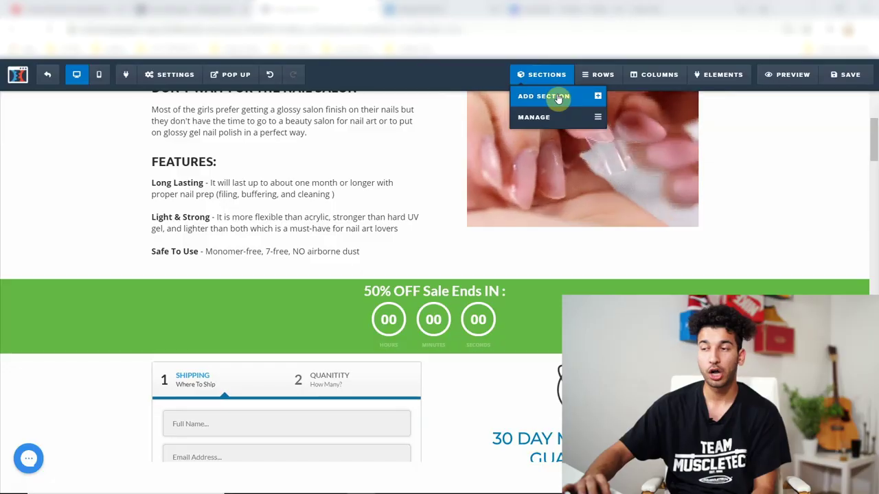
Step: Add a full-width section between the product features and the green sale countdown banner
left_click(543, 96)
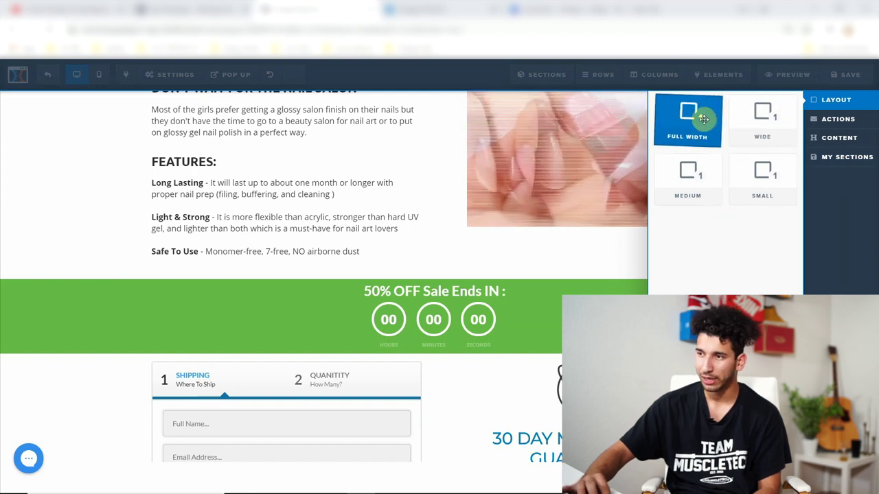
left_click_drag(649, 159, 616, 196)
left_click_drag(520, 258, 443, 309)
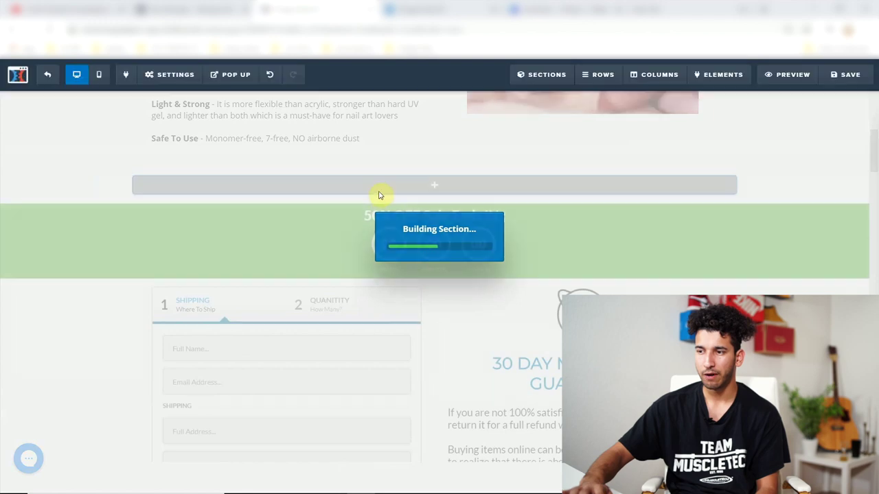
Step: Add a two-column row inside the new empty section
scroll(453, 186, "up", 4)
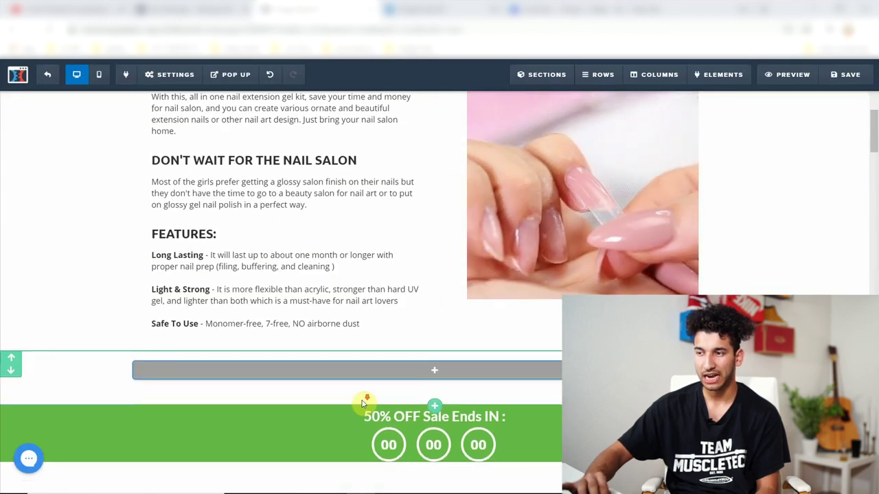
scroll(371, 384, "down", 2)
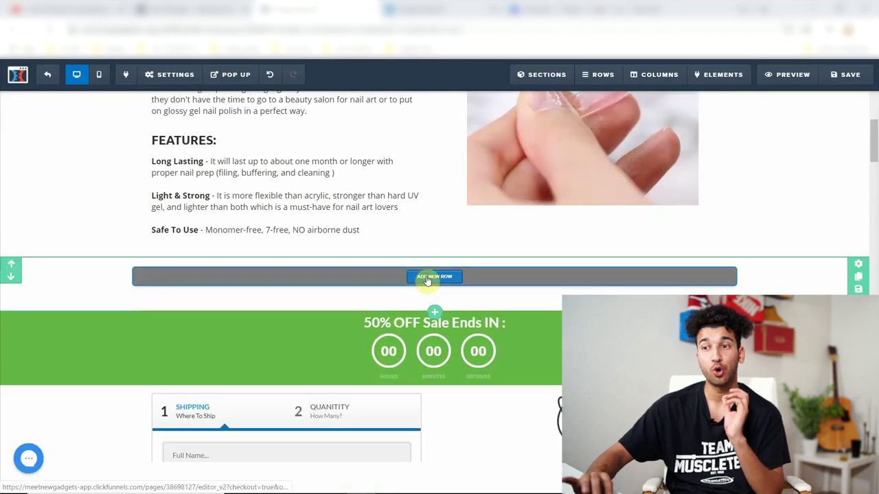
left_click(426, 279)
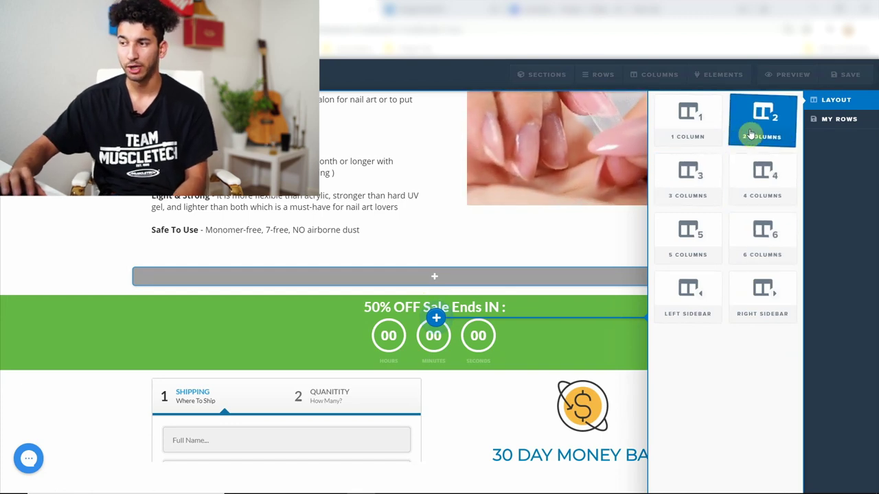
left_click(750, 129)
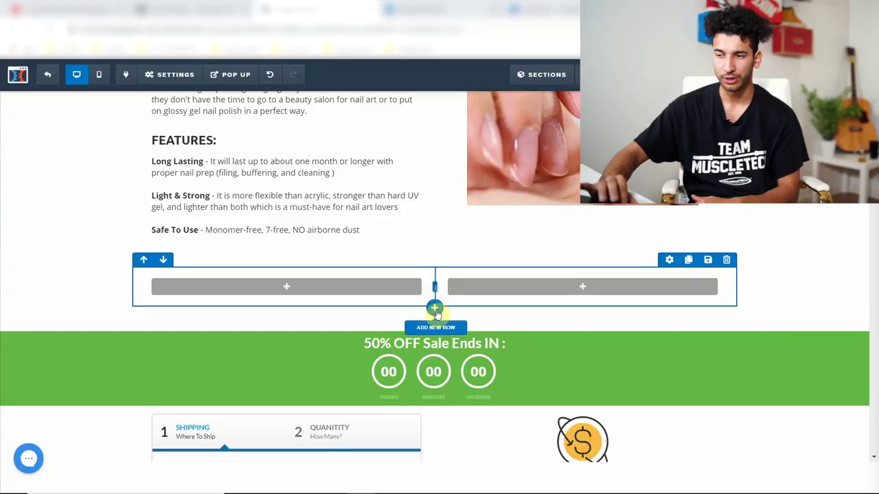
Step: Add a one-column row and a six-column row beneath the two-column row
left_click(435, 309)
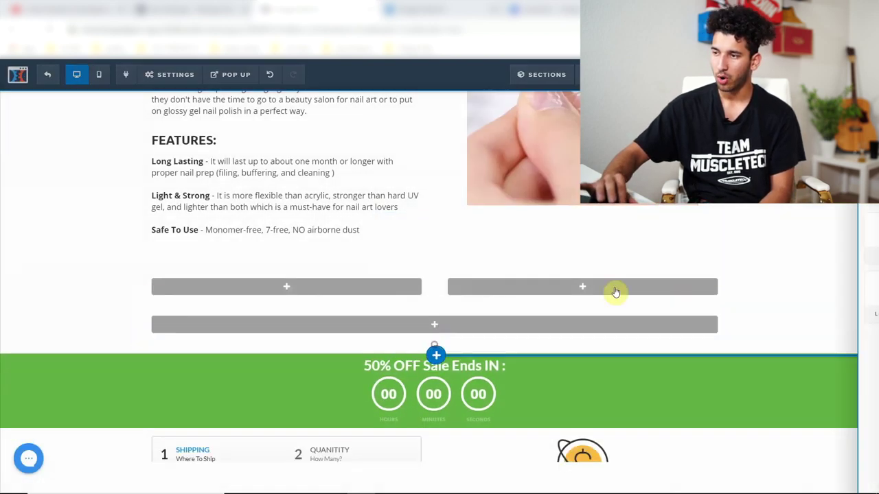
left_click(616, 292)
left_click(742, 256)
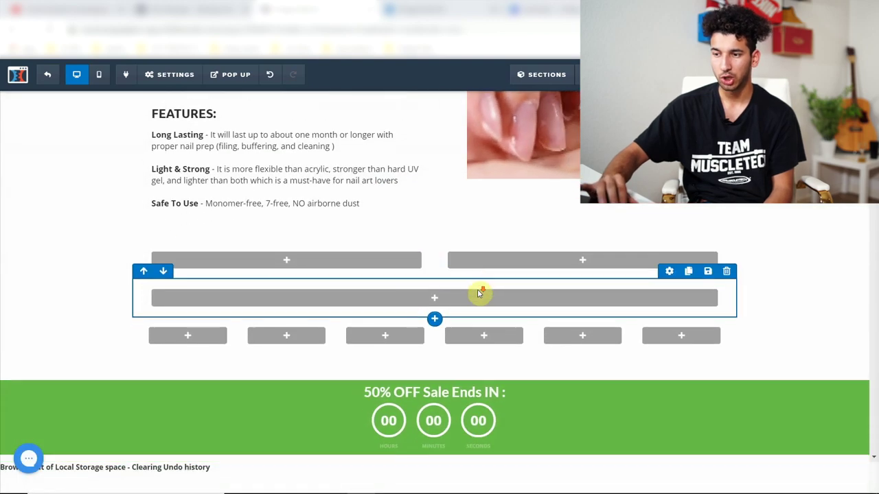
scroll(305, 340, "down", 1)
scroll(488, 337, "up", 1)
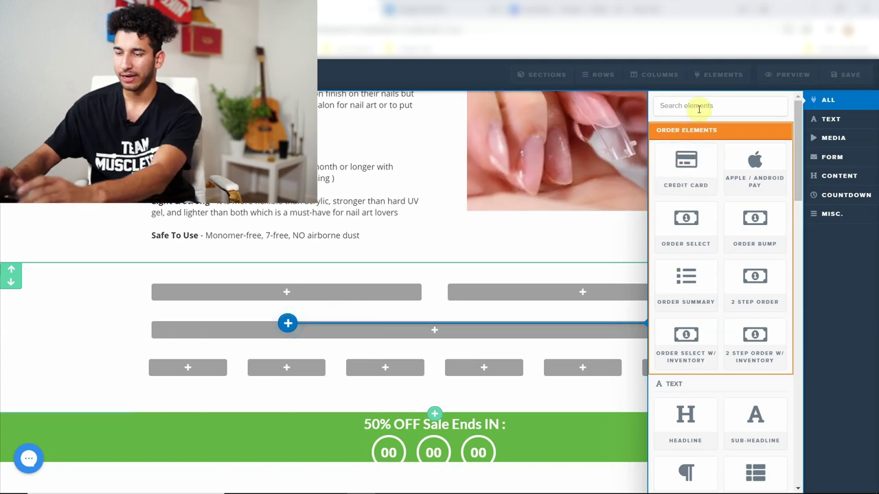
type("ext")
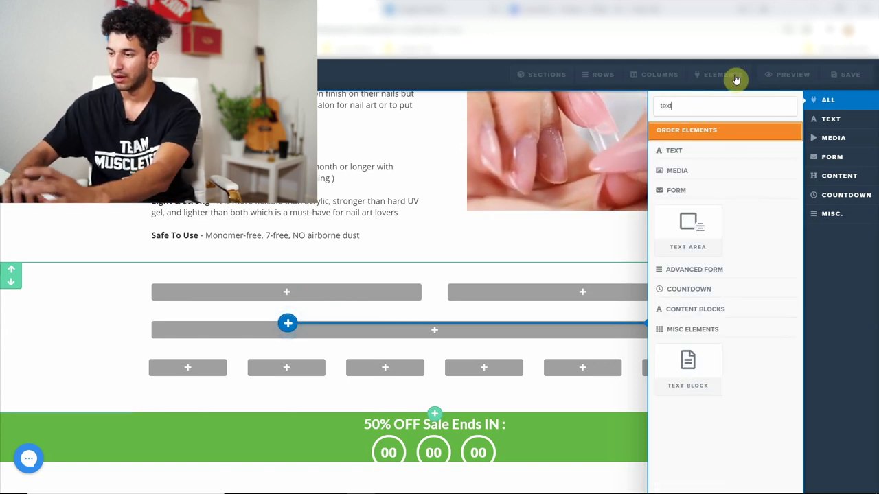
key("BackSpace")
key("BackSpace")
key("BackSpace")
key("BackSpace")
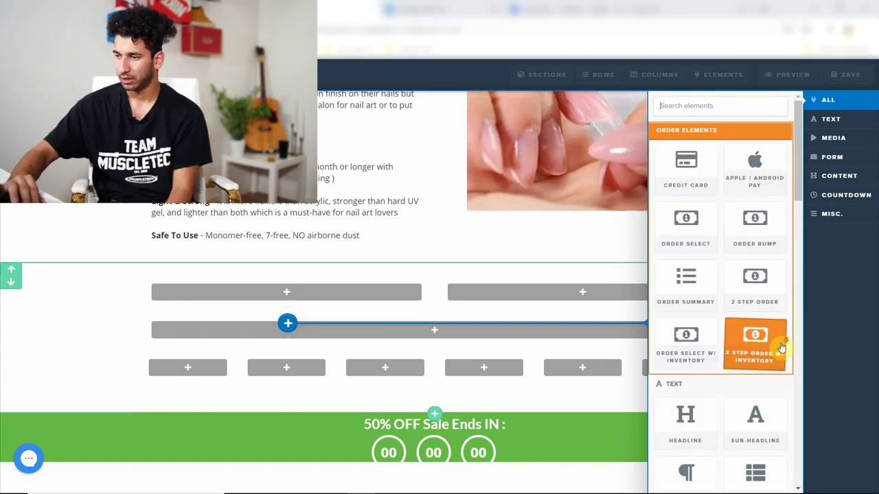
Step: Place a headline in the first column and an image in the second column of the two-column row
scroll(722, 374, "down", 1)
left_click_drag(696, 388, 298, 294)
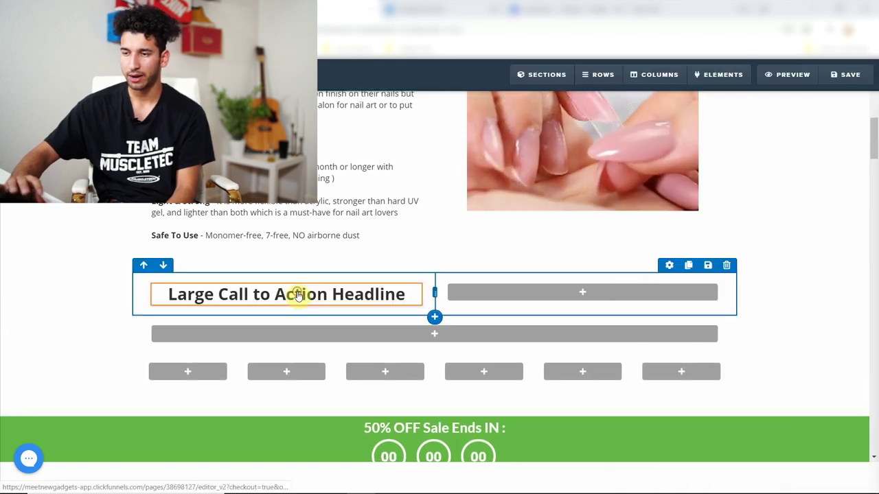
left_click(587, 295)
scroll(757, 295, "down", 5)
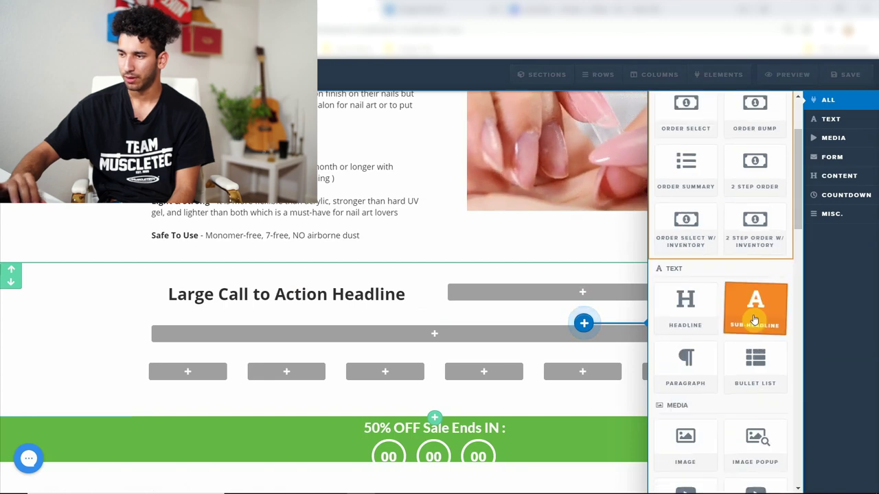
left_click(698, 357)
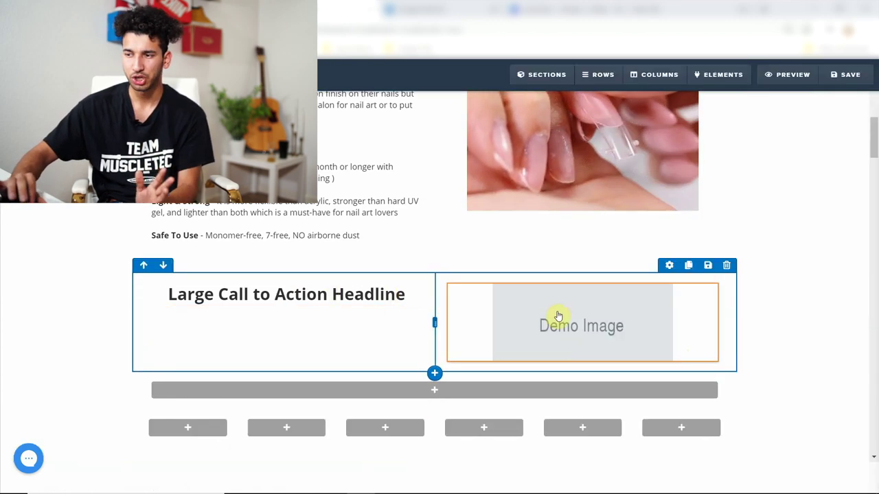
Step: Add a headline element directly below the demo image
left_click(583, 363)
scroll(690, 280, "down", 3)
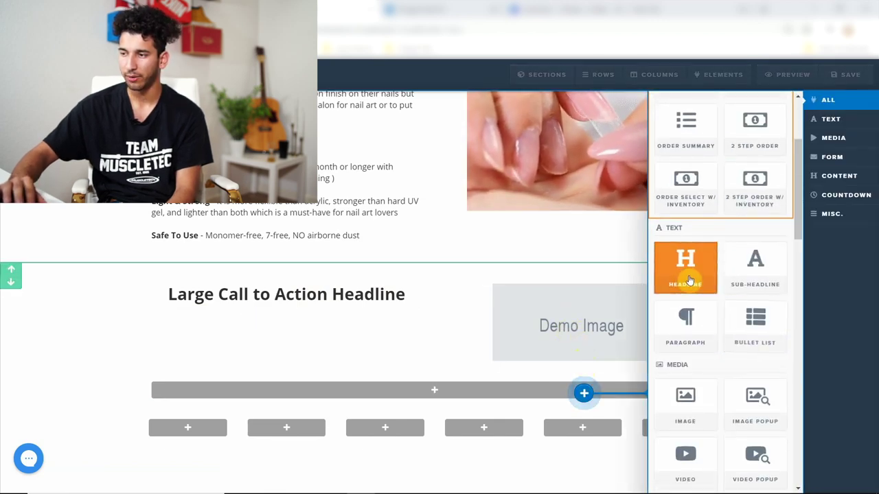
left_click(683, 274)
Step: Add a second headline below the one under the demo image and reduce its font size
scroll(598, 302, "down", 2)
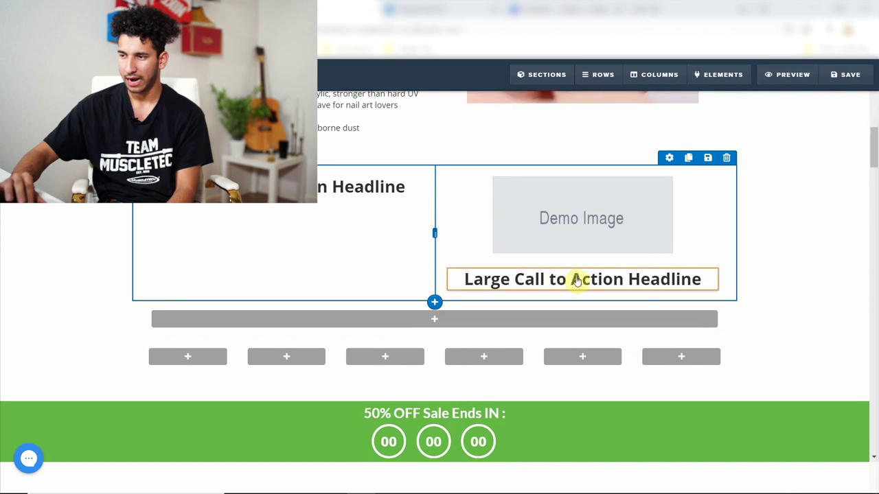
left_click(583, 311)
scroll(700, 325, "down", 4)
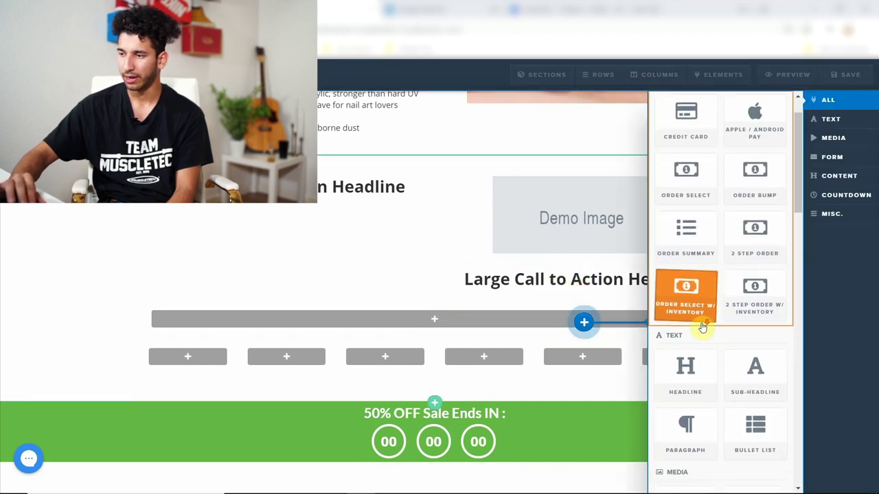
left_click(687, 324)
left_click(581, 304)
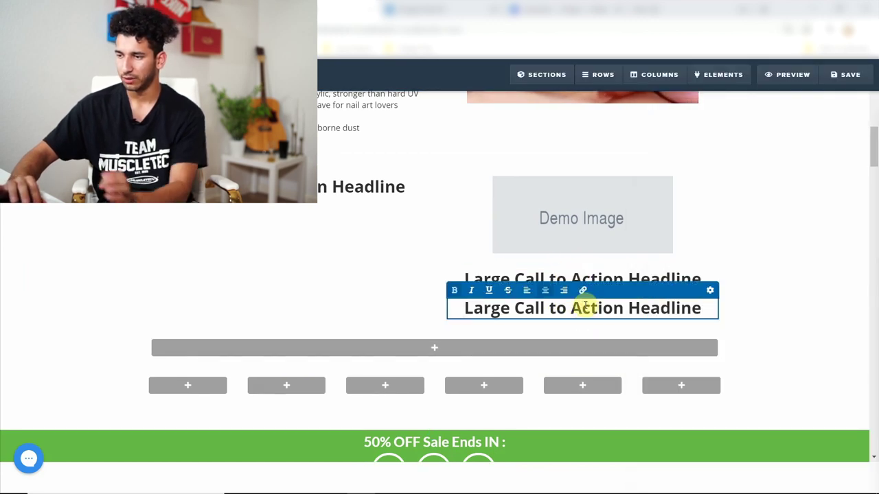
left_click(710, 294)
left_click_drag(791, 208, 780, 210)
left_click(649, 243)
Step: Add a progress bar element below the smaller headline in the second column
scroll(650, 243, "up", 3)
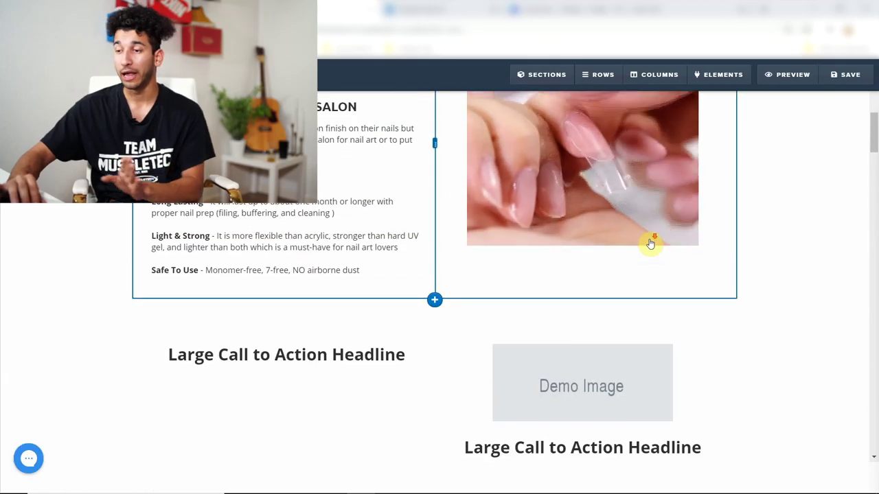
scroll(649, 243, "down", 1)
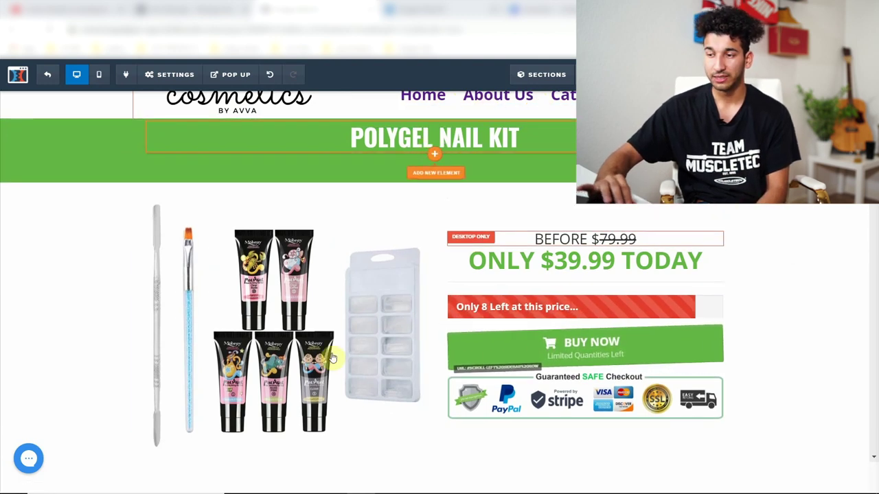
scroll(333, 359, "down", 1)
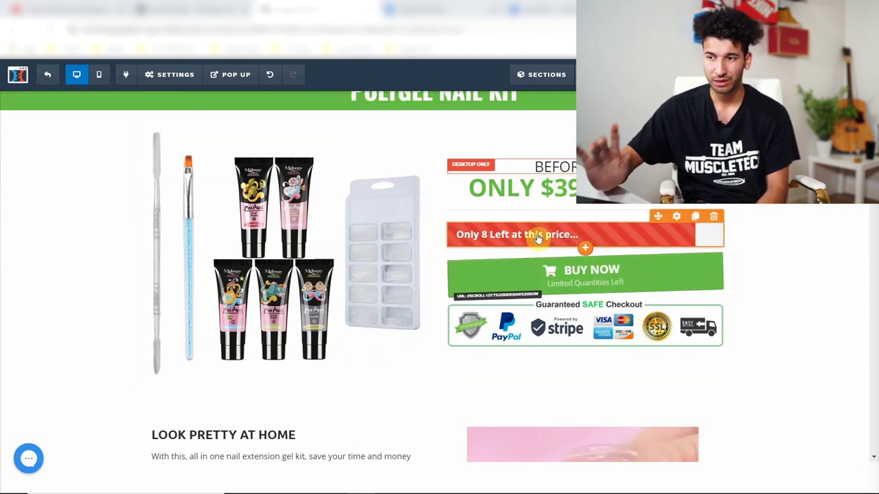
scroll(549, 236, "down", 10)
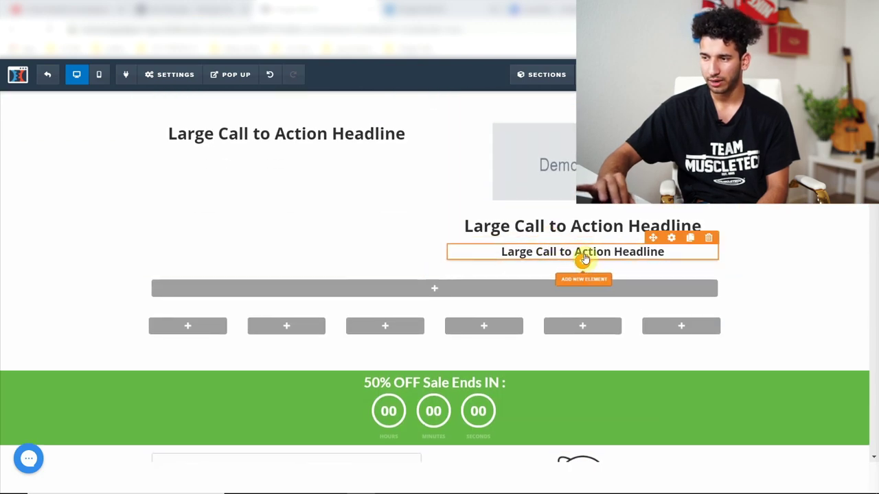
left_click(583, 279)
scroll(735, 300, "down", 10)
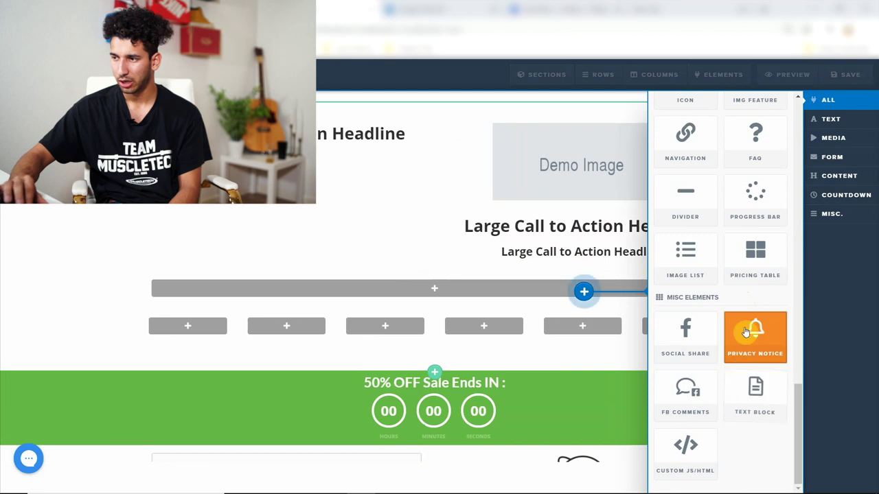
left_click(760, 216)
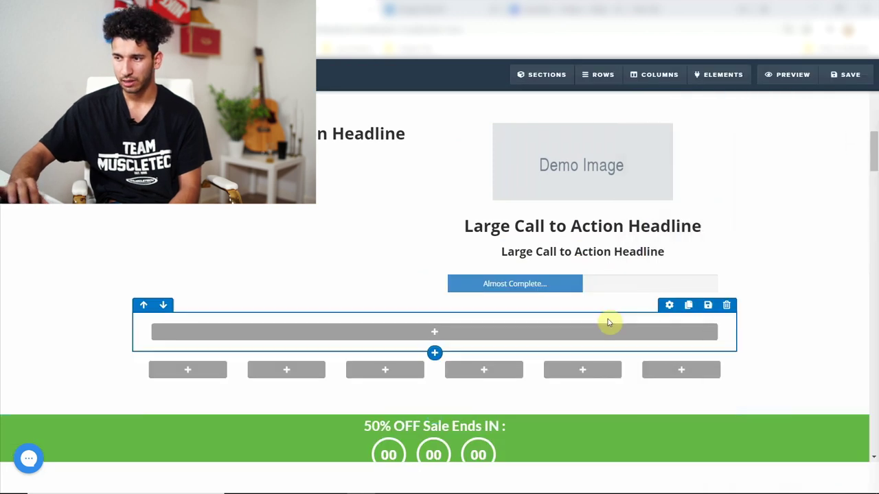
Step: Apply the Animated Stripes theme to the new progress bar
left_click(536, 288)
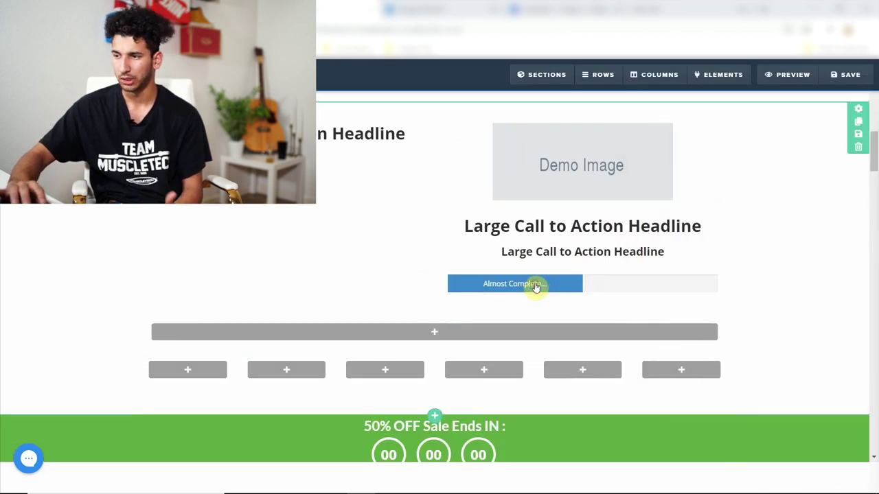
left_click(782, 130)
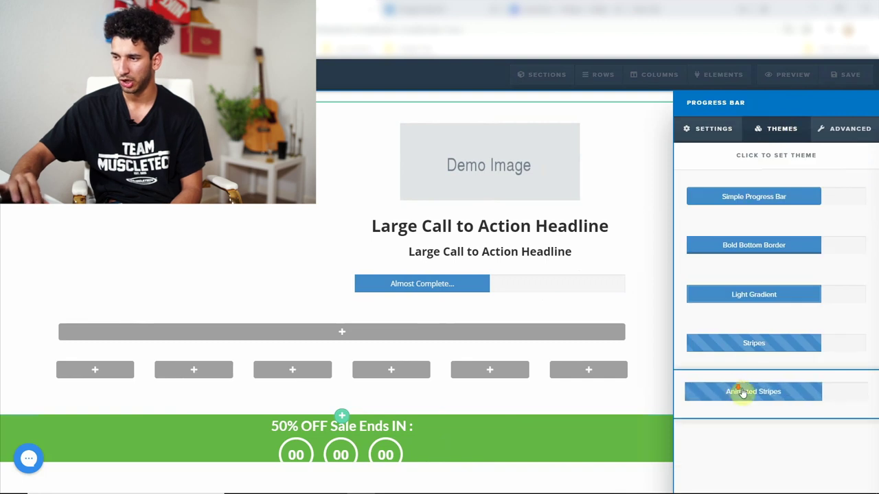
left_click(742, 393)
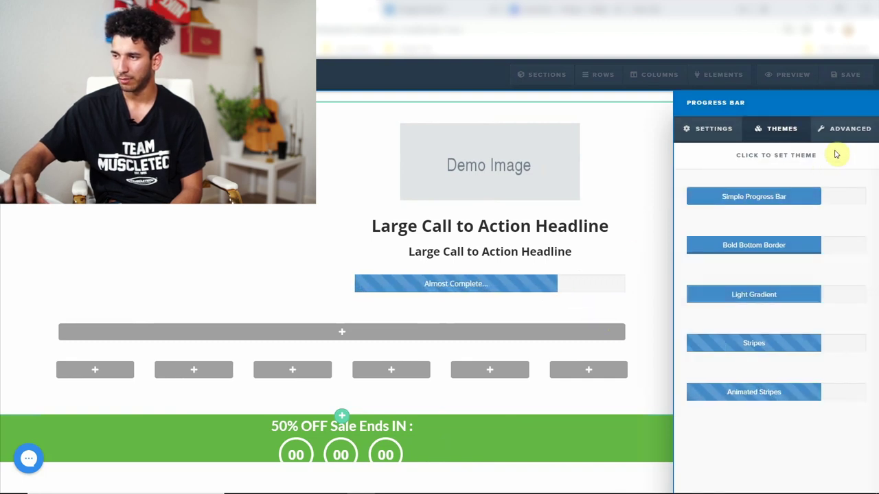
Step: Set the progress bar's background color to the red conversion color
left_click(833, 132)
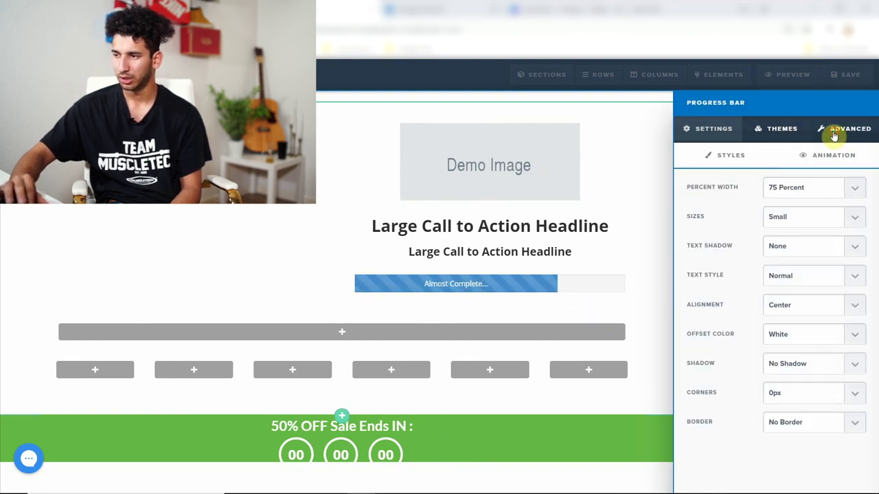
left_click(707, 129)
left_click(792, 241)
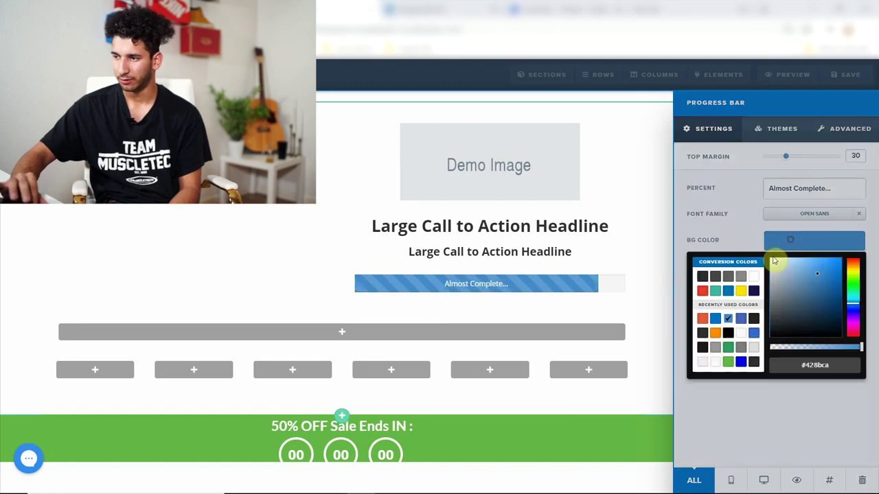
left_click(702, 291)
left_click(579, 266)
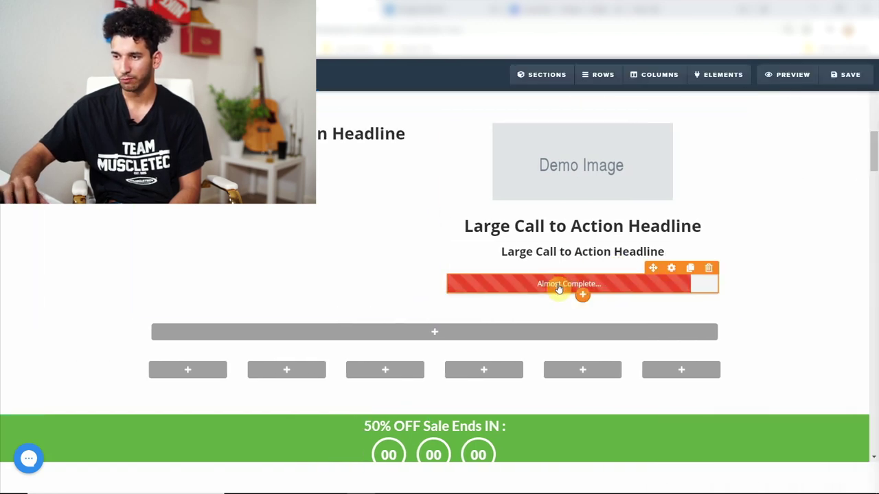
Step: Add a button element directly below the red progress bar in the second column
scroll(581, 249, "down", 10)
scroll(502, 301, "up", 3)
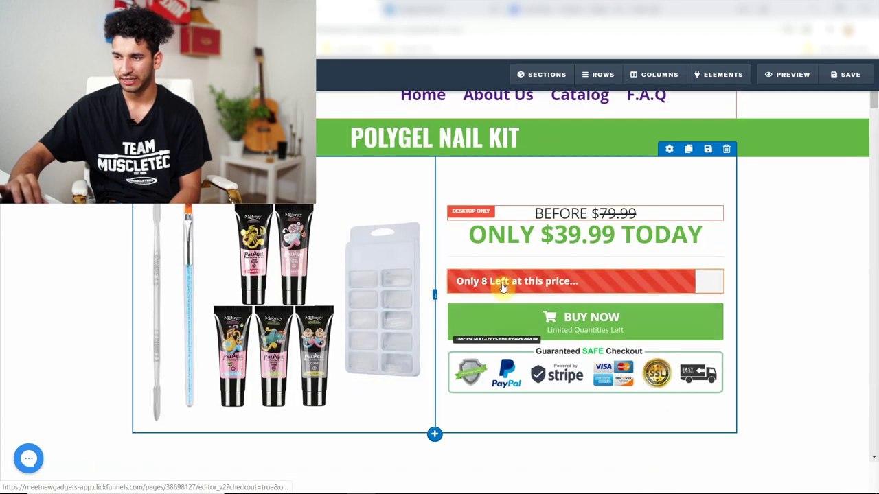
scroll(502, 286, "down", 10)
scroll(503, 287, "down", 1)
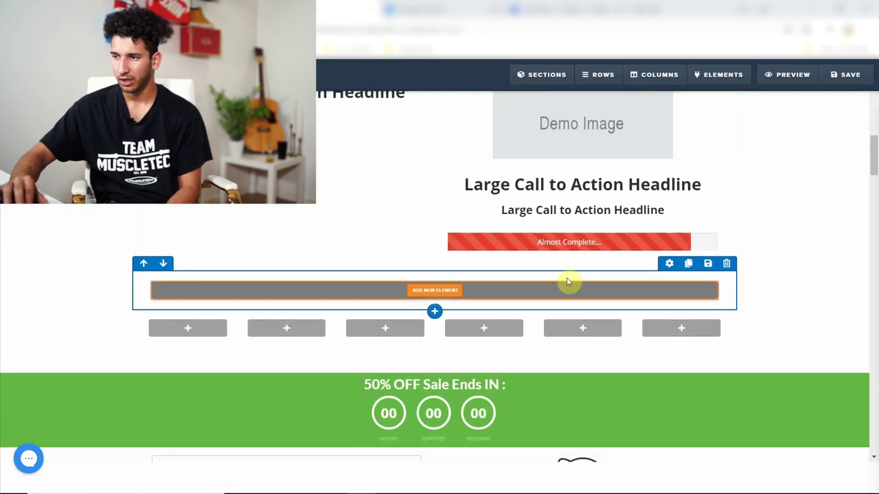
left_click(584, 253)
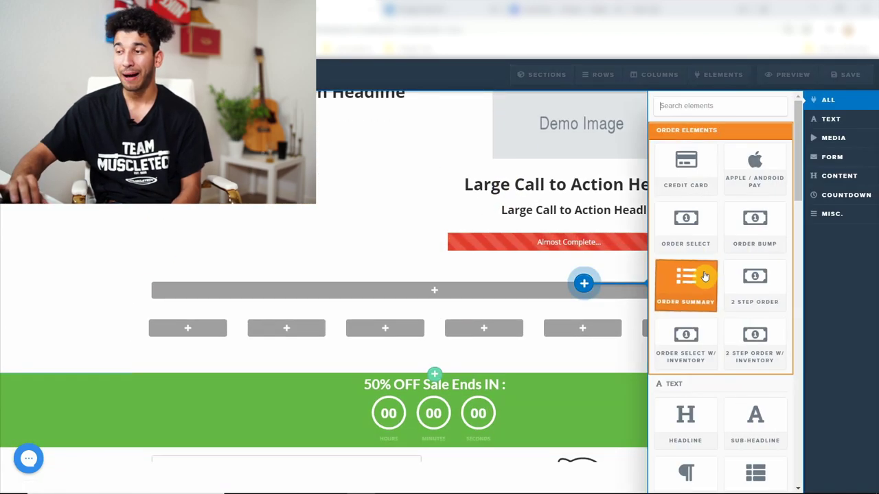
scroll(695, 376, "down", 6)
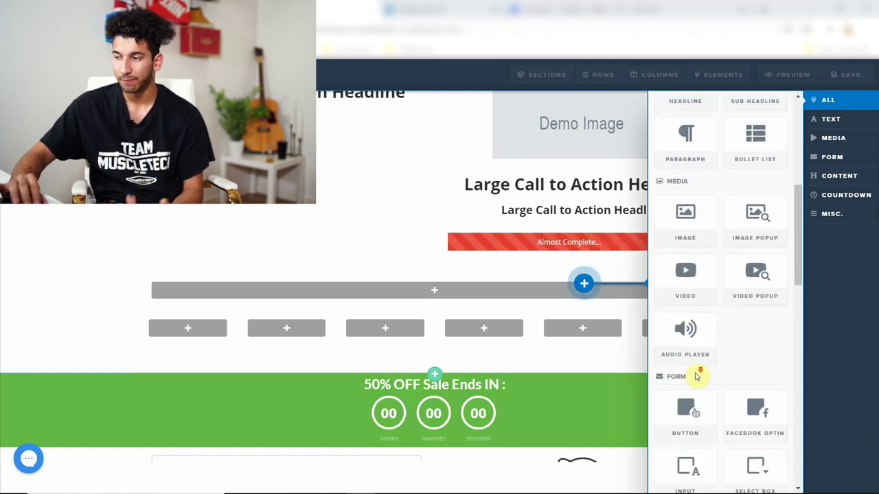
left_click(683, 361)
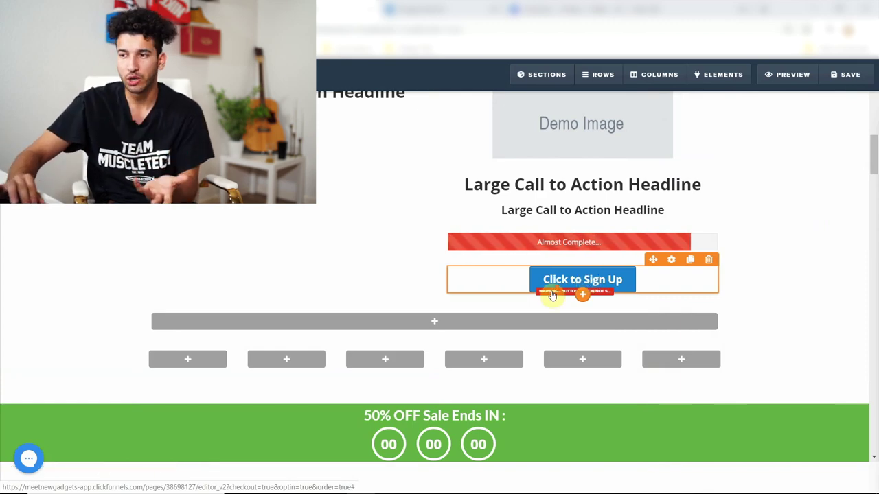
Step: Add a second button element below the first Click to Sign Up button
scroll(552, 295, "down", 7)
scroll(552, 295, "up", 3)
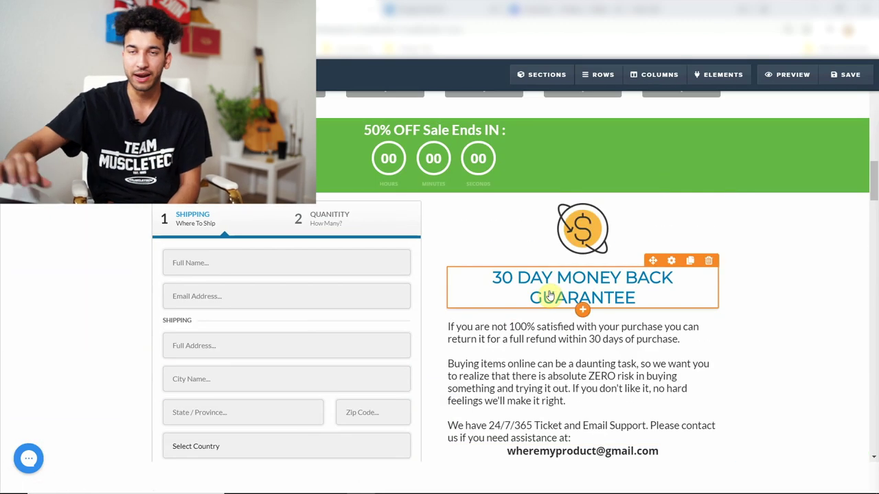
scroll(549, 295, "up", 5)
left_click(584, 329)
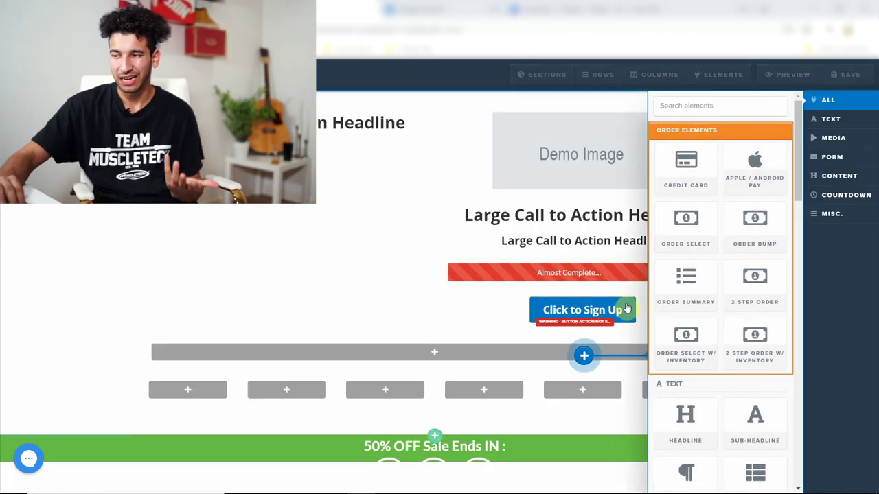
scroll(705, 303, "down", 4)
scroll(691, 370, "down", 2)
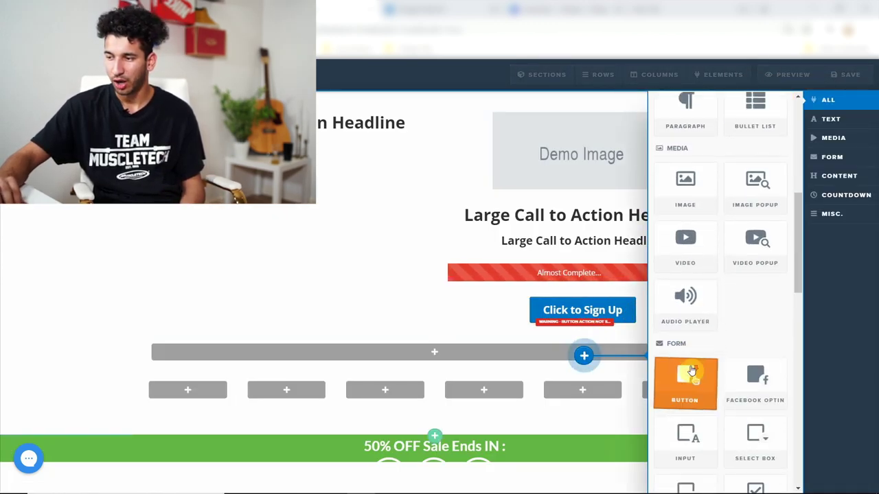
left_click(691, 371)
Step: Examine the finished Buy Now button near the page's start, the countdown banner, and the order form with its guarantee text
scroll(573, 340, "up", 10)
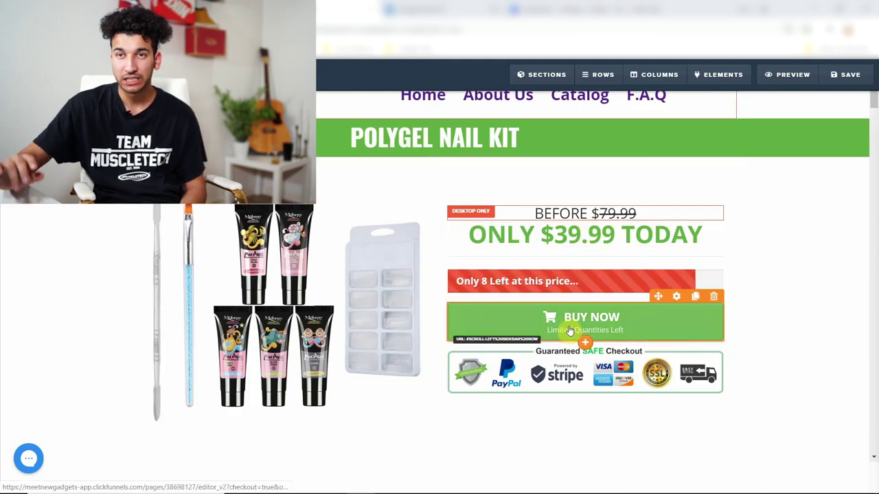
scroll(573, 336, "down", 1)
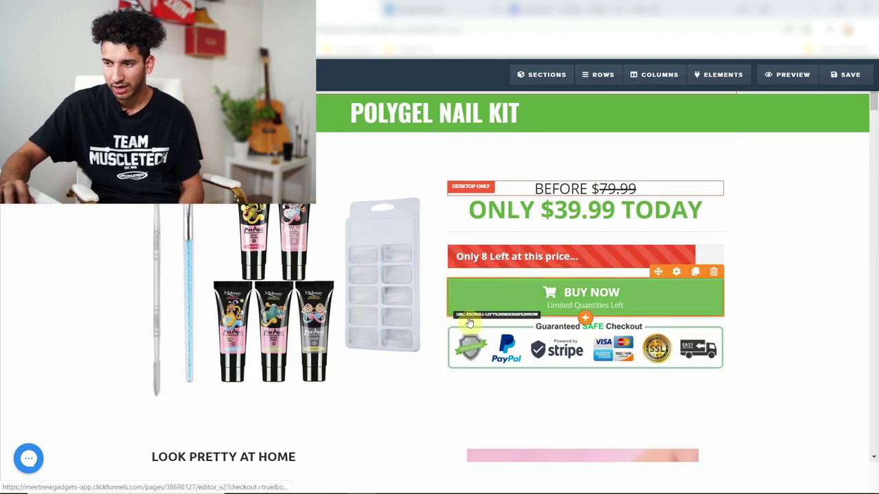
scroll(480, 330, "down", 20)
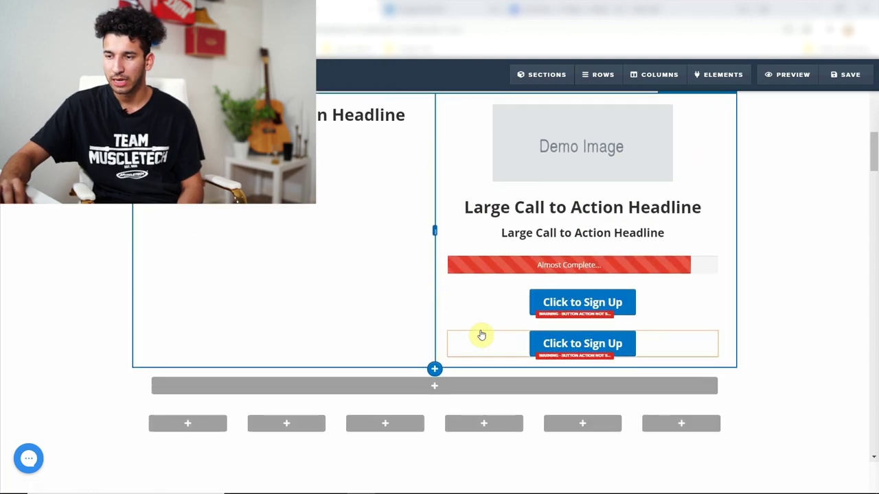
scroll(309, 275, "up", 5)
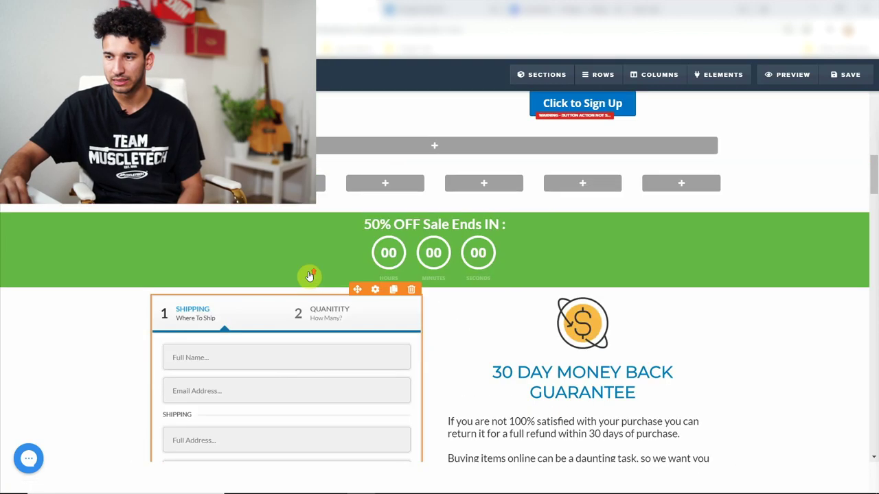
scroll(543, 277, "down", 6)
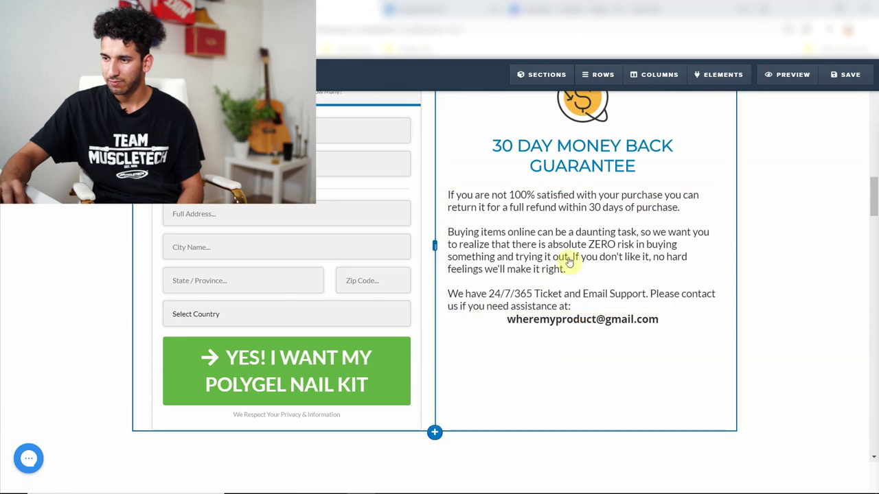
scroll(570, 317, "up", 6)
scroll(682, 388, "down", 2)
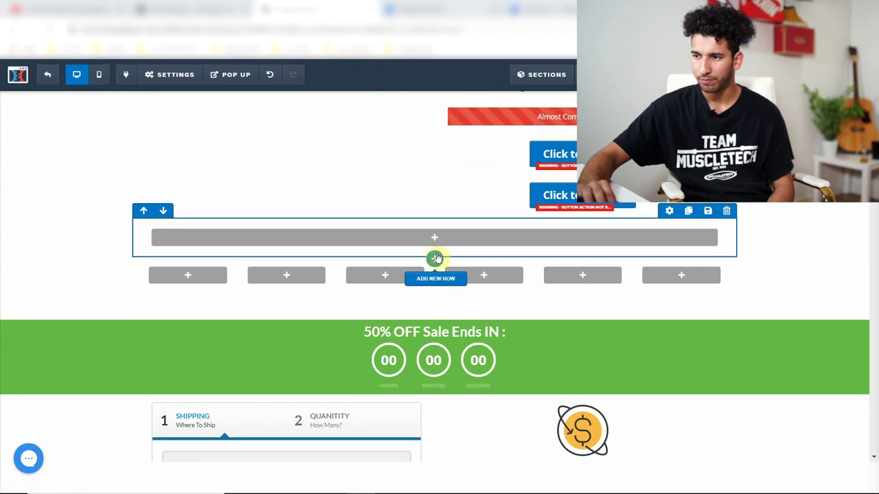
Step: Add a two-column row below the empty one-column row and give it a blue background color
left_click(435, 259)
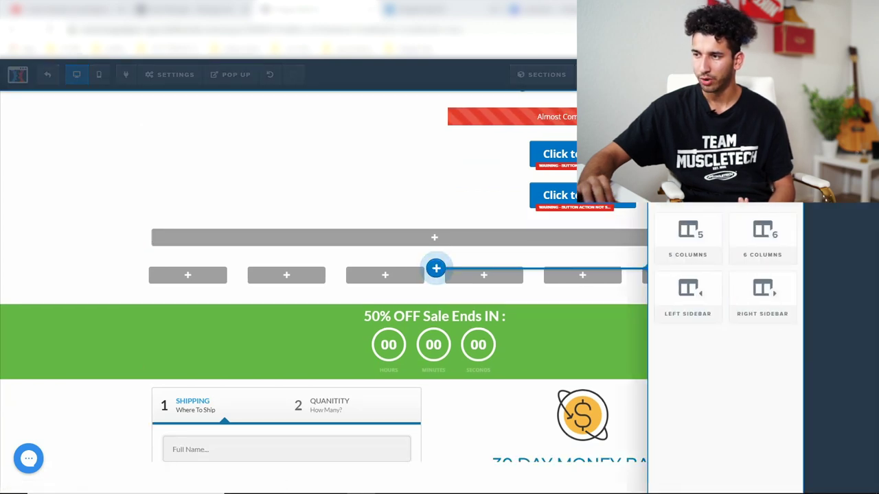
left_click(762, 117)
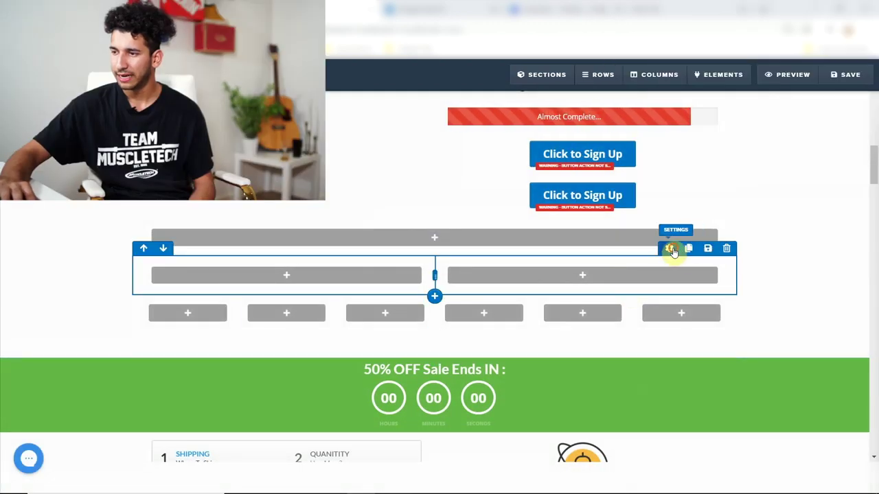
left_click(670, 248)
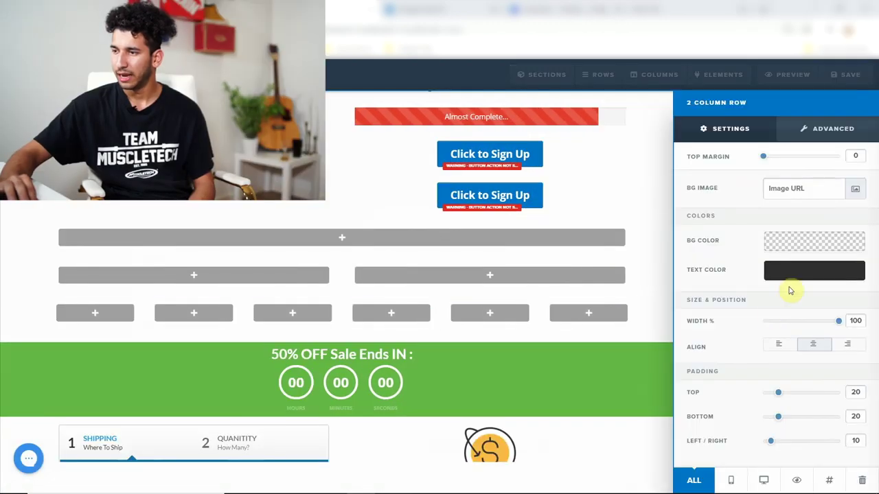
left_click(800, 252)
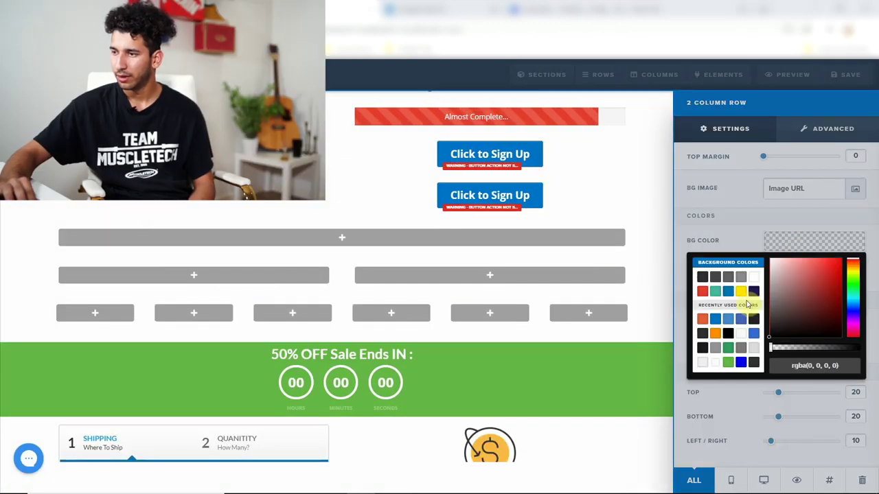
left_click(741, 292)
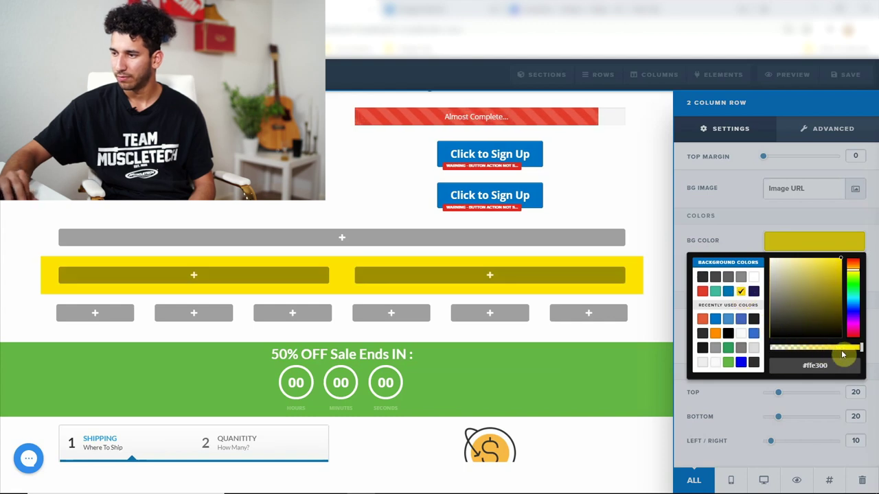
left_click(727, 293)
left_click(645, 264)
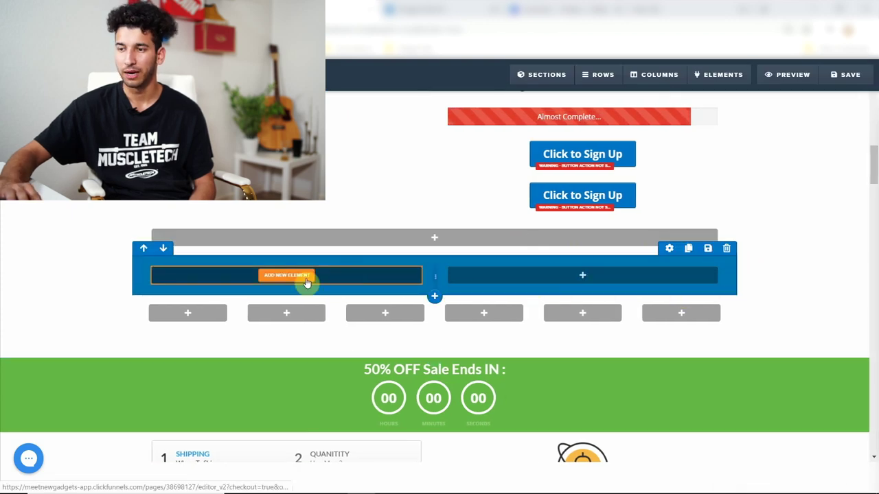
scroll(300, 276, "down", 7)
scroll(224, 338, "up", 4)
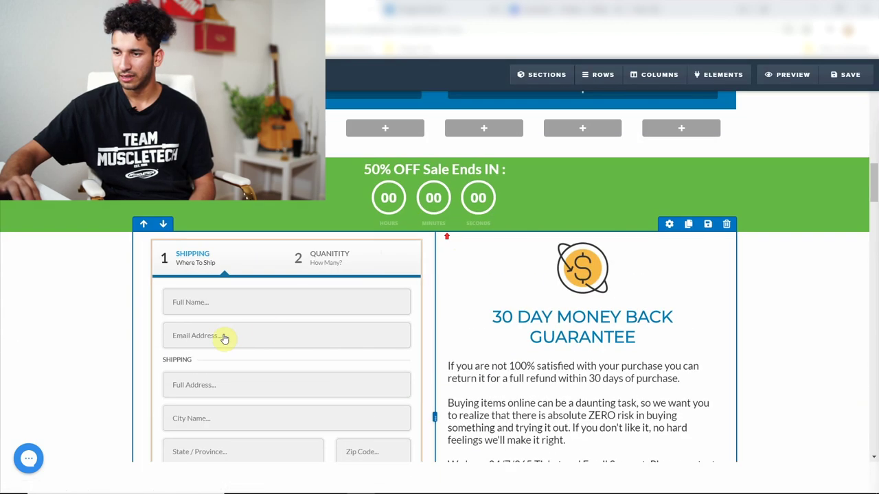
scroll(268, 302, "down", 1)
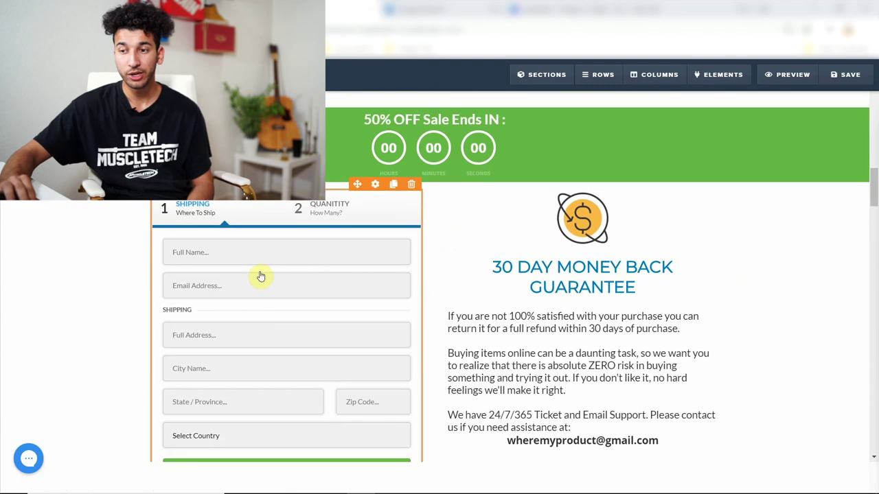
scroll(290, 261, "up", 5)
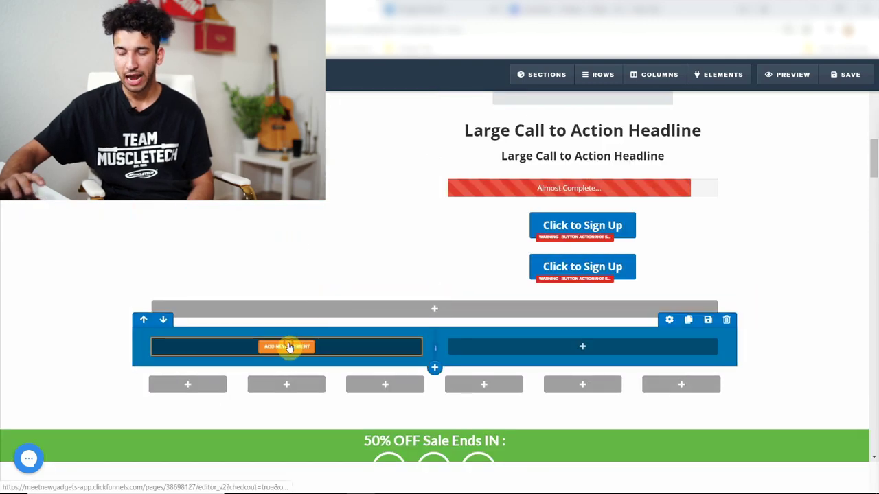
left_click(287, 347)
scroll(744, 263, "down", 1)
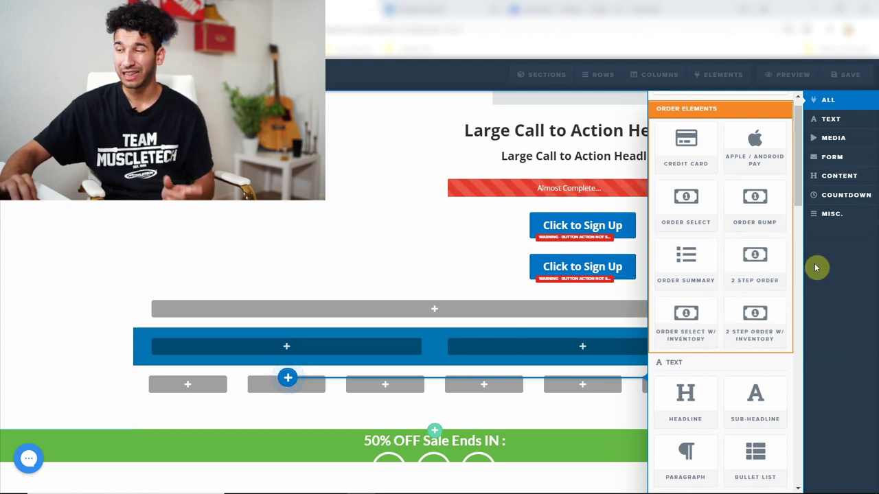
left_click(320, 280)
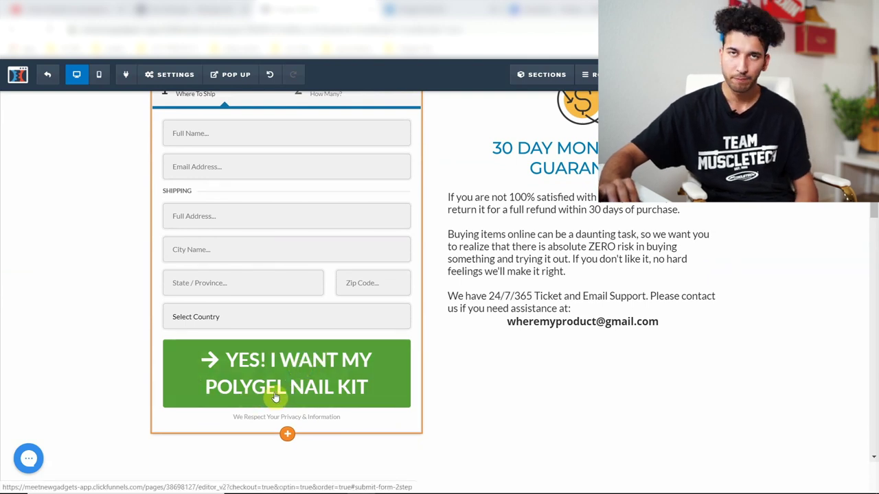
Step: Add a bullet list element to the second column of the blue row, like the How To Use list further down
scroll(276, 391, "down", 1)
scroll(356, 289, "down", 2)
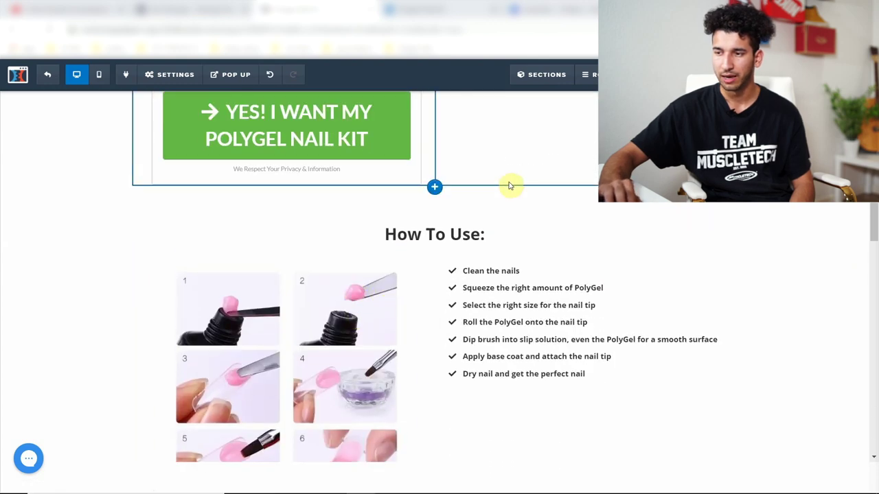
scroll(557, 292, "down", 1)
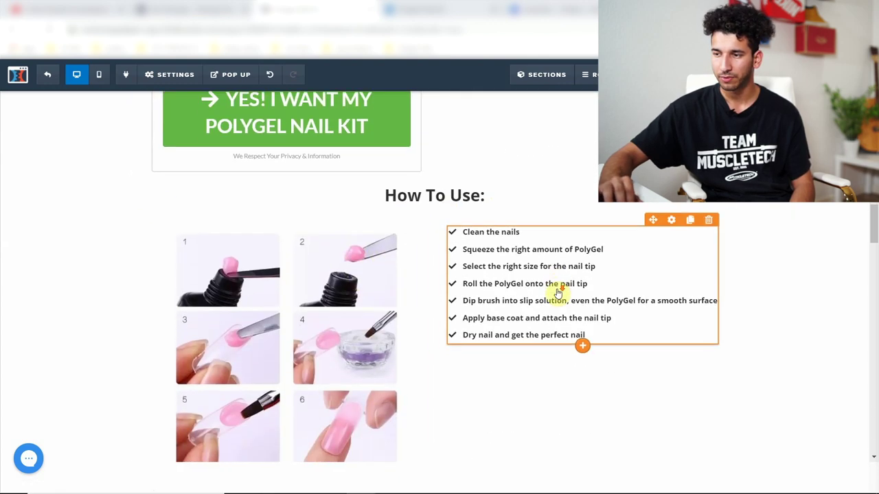
scroll(542, 203, "up", 6)
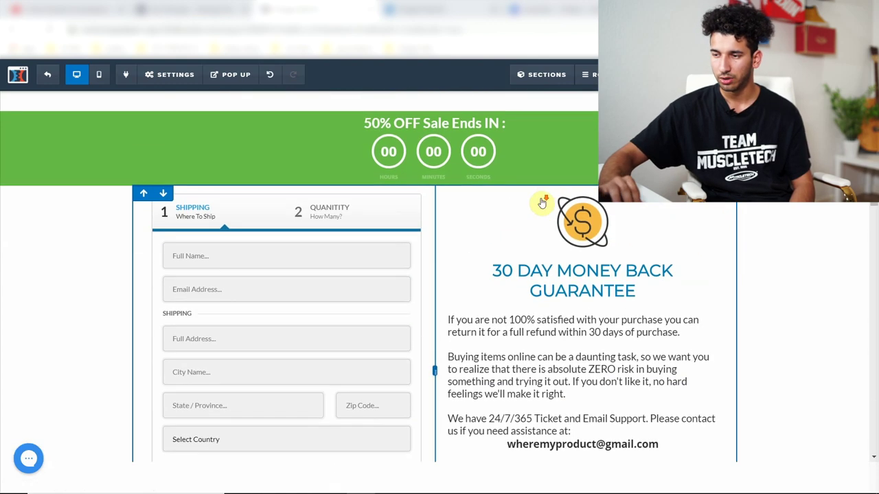
scroll(542, 203, "down", 7)
scroll(461, 217, "up", 9)
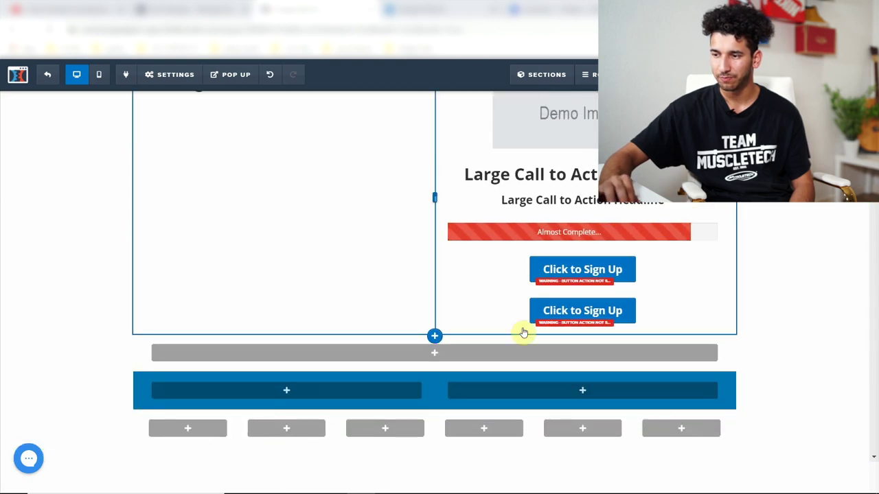
scroll(590, 281, "down", 1)
left_click(590, 282)
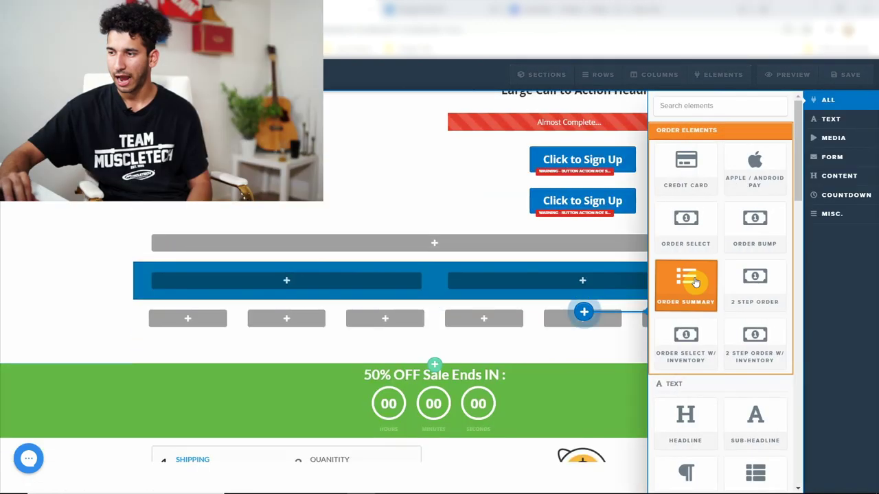
left_click(768, 142)
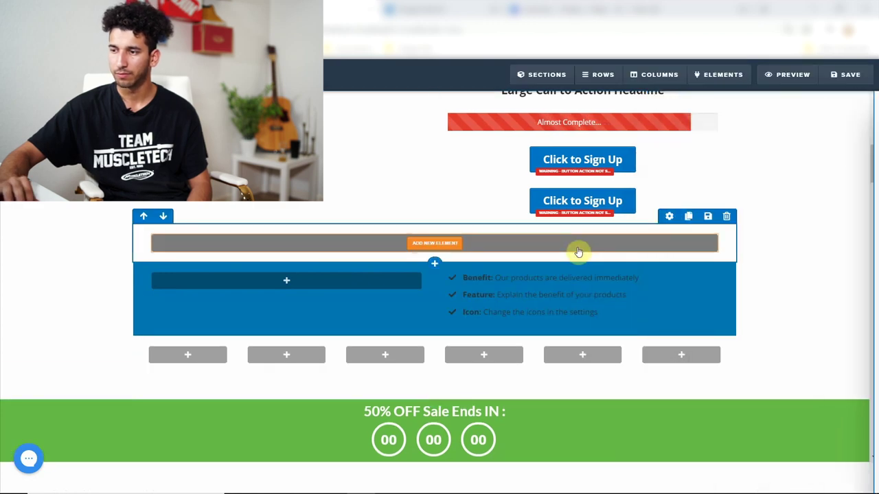
scroll(535, 303, "down", 12)
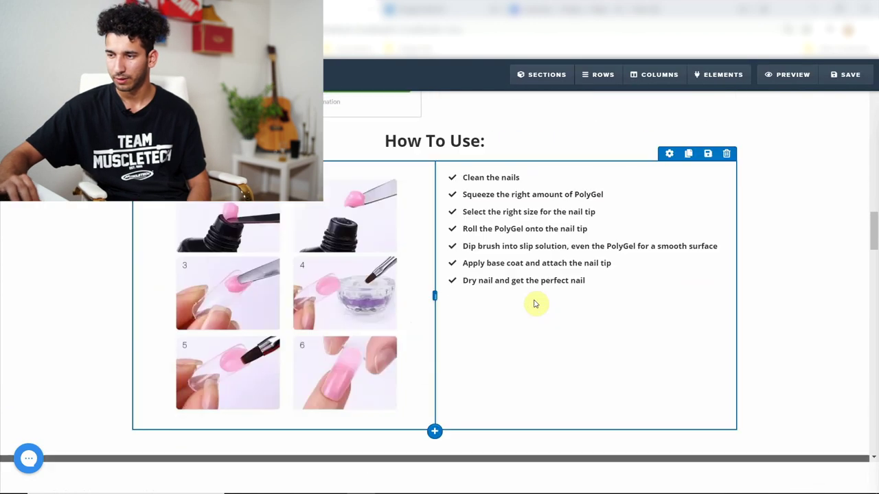
Step: Examine the finished Buy Now banners, product benefits, box contents, customer reviews, and shipping and satisfaction section further down the page
scroll(515, 277, "up", 2)
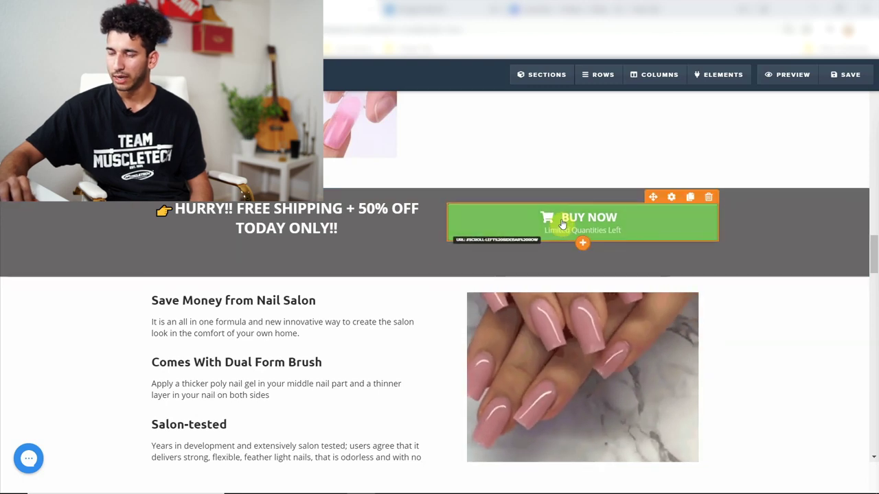
scroll(284, 232, "down", 2)
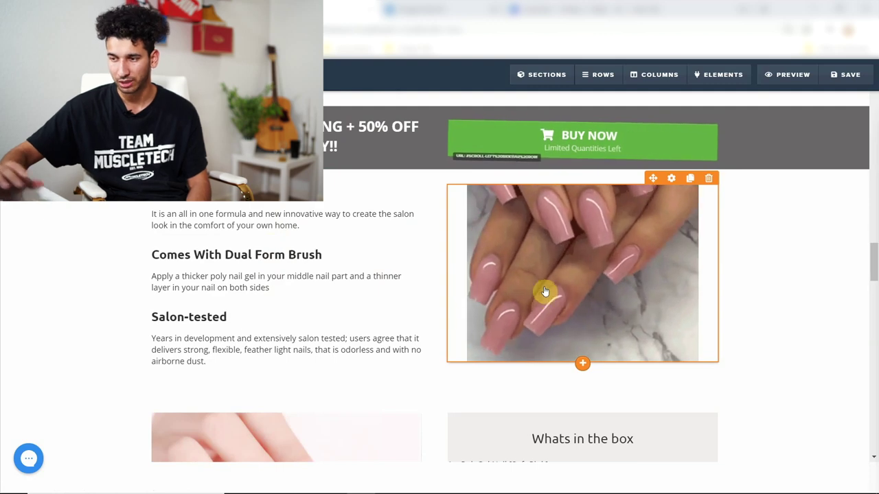
scroll(545, 294, "down", 5)
scroll(412, 226, "down", 4)
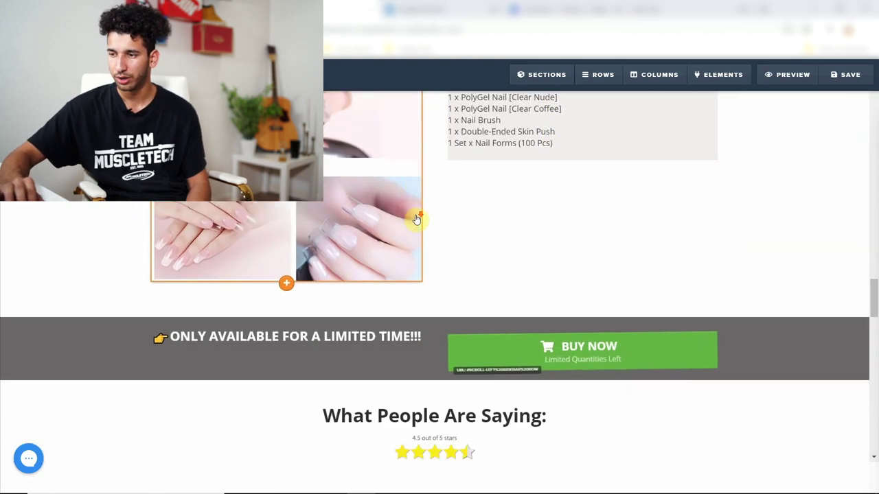
scroll(412, 235, "down", 2)
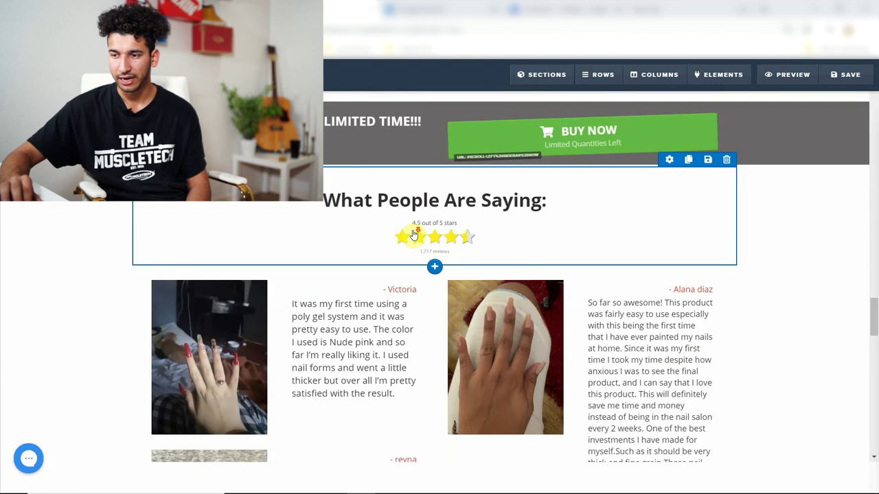
scroll(481, 309, "down", 1)
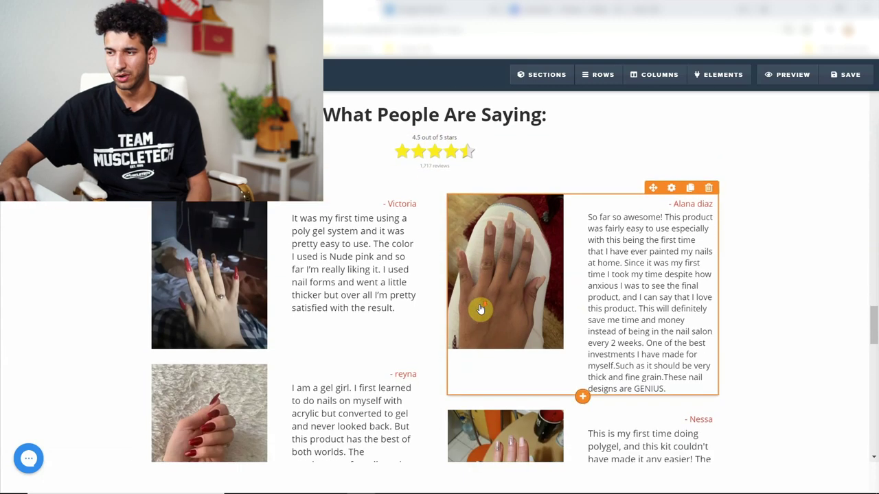
scroll(332, 256, "down", 1)
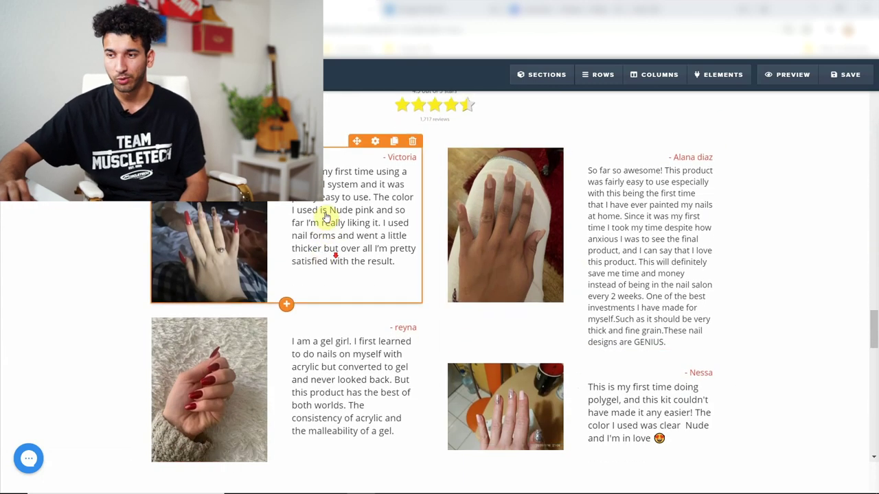
scroll(485, 225, "up", 3)
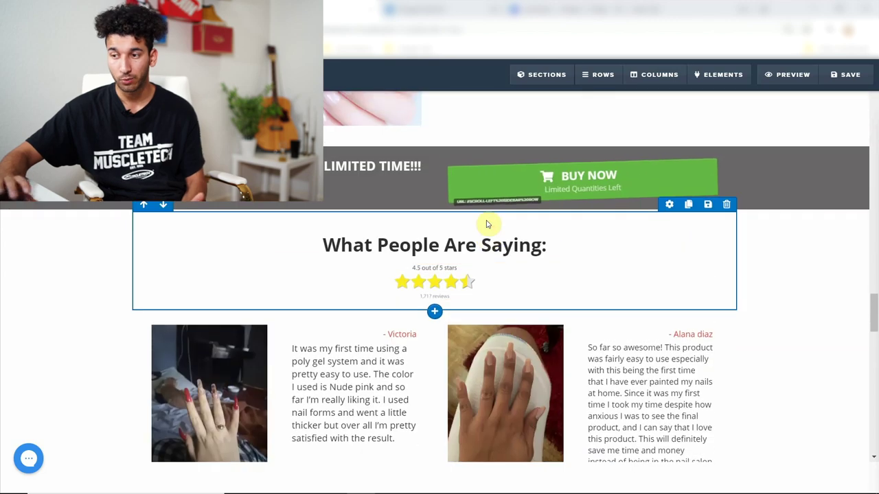
scroll(486, 225, "down", 5)
scroll(488, 225, "down", 5)
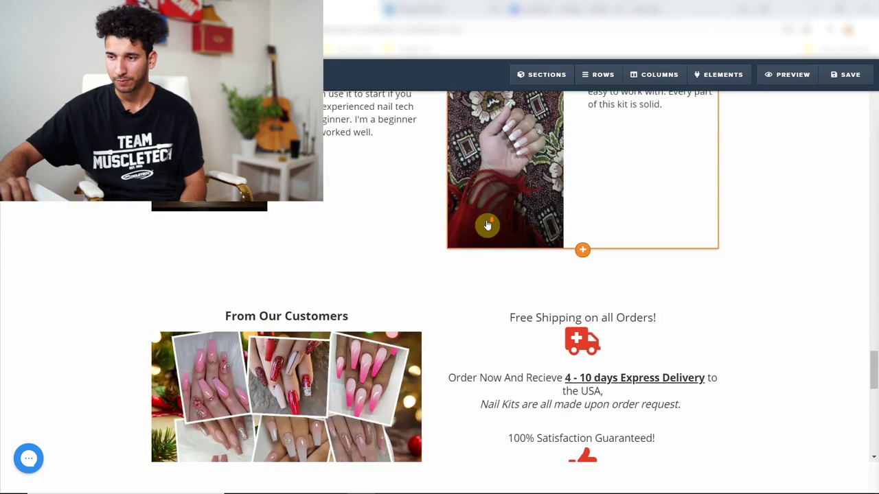
scroll(388, 286, "down", 1)
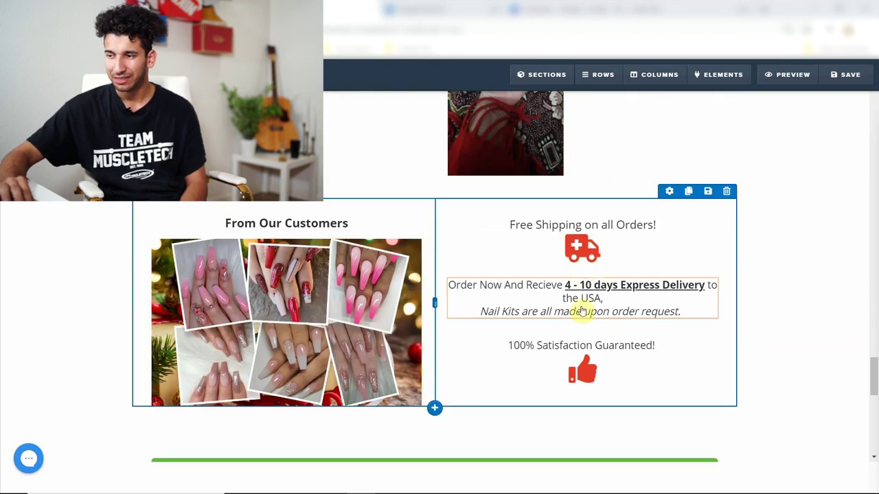
scroll(597, 258, "up", 20)
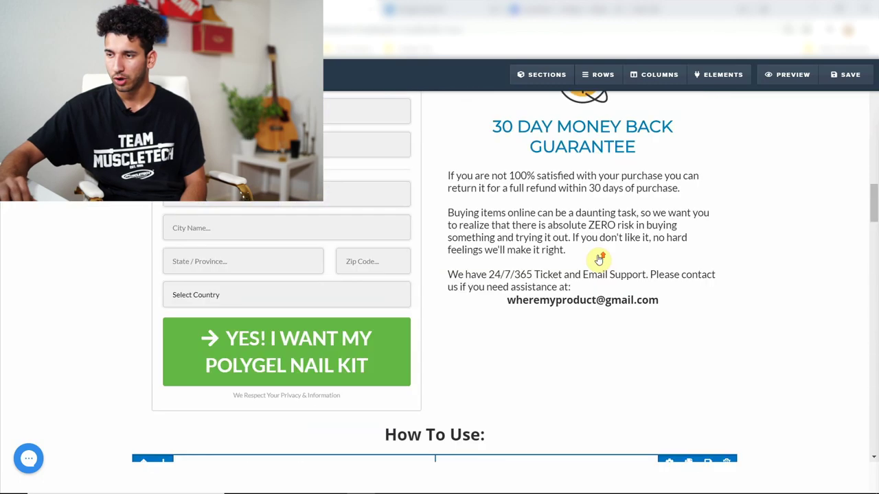
Step: Add a headline element between the smaller call to action headline and the striped progress bar, and clear its text
scroll(597, 259, "up", 2)
scroll(598, 255, "down", 2)
scroll(598, 255, "up", 2)
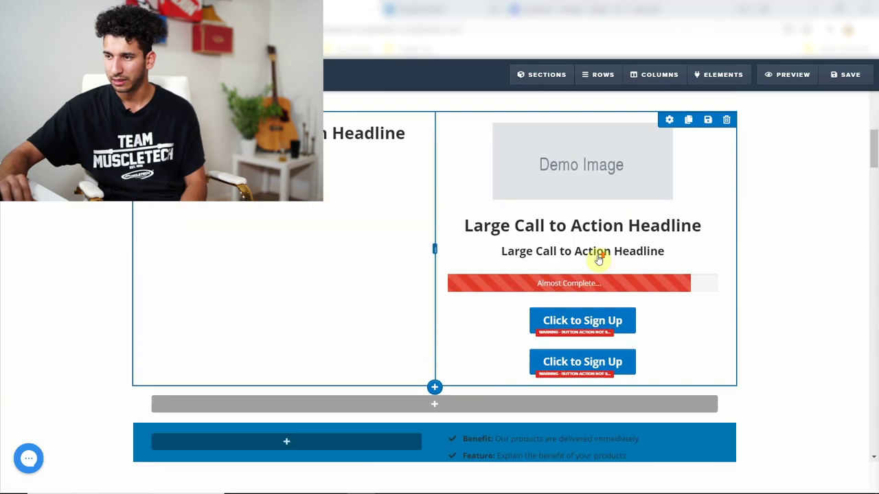
left_click(583, 273)
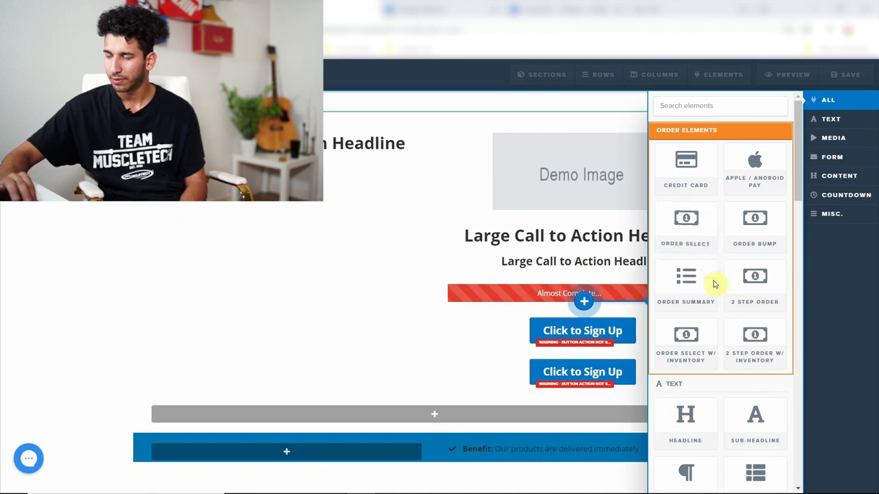
scroll(720, 286, "down", 15)
scroll(740, 303, "up", 1)
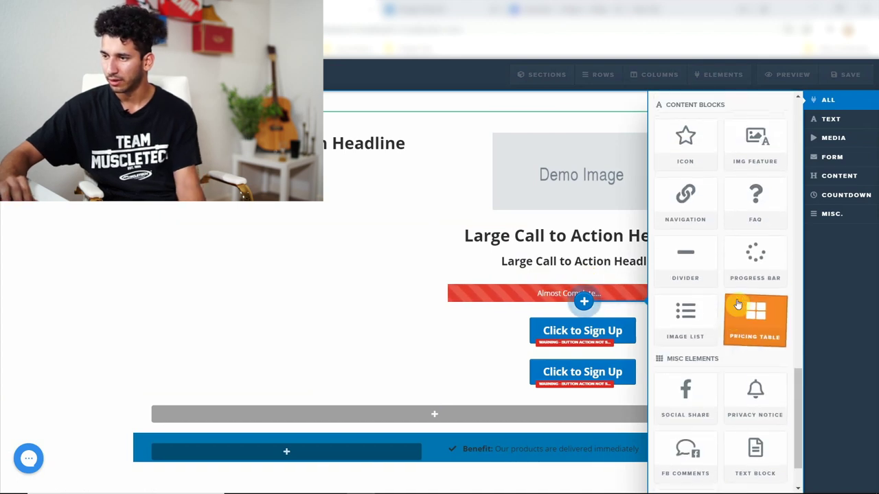
scroll(716, 237, "up", 12)
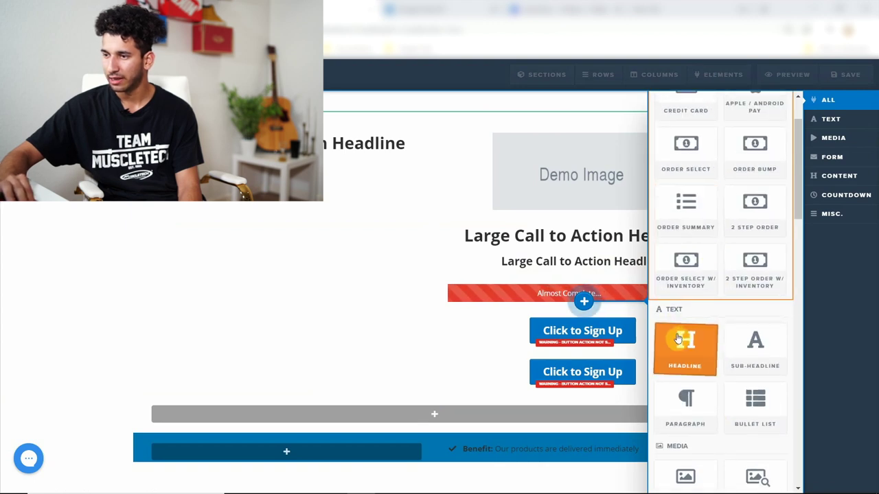
left_click(685, 341)
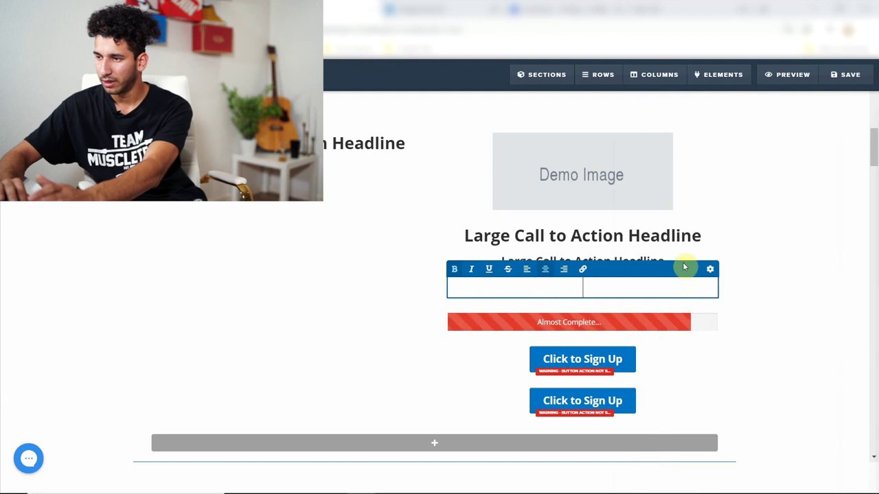
Step: Give the empty headline above the progress bar the stopwatch icon fab fa-algolia
left_click(710, 271)
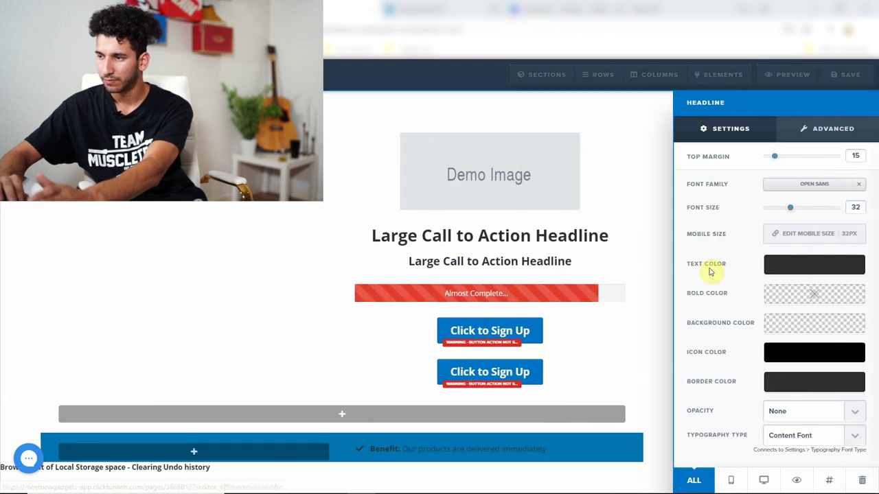
left_click(846, 132)
scroll(787, 351, "down", 1)
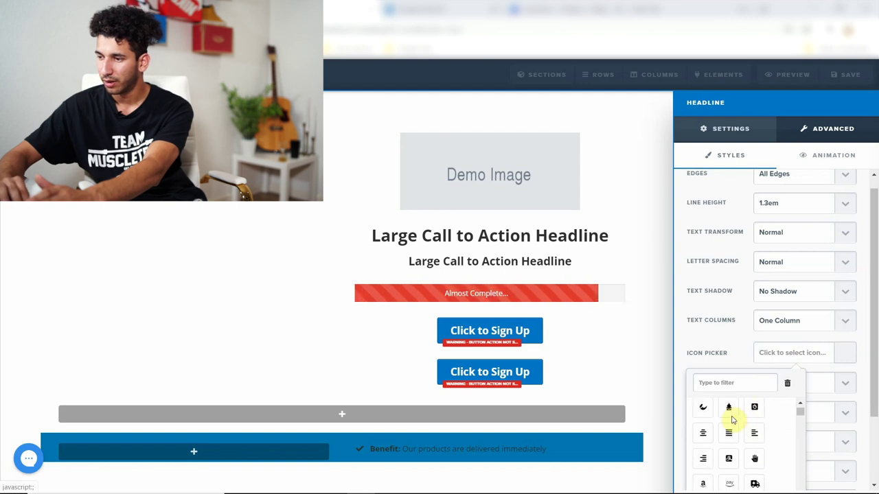
left_click(753, 408)
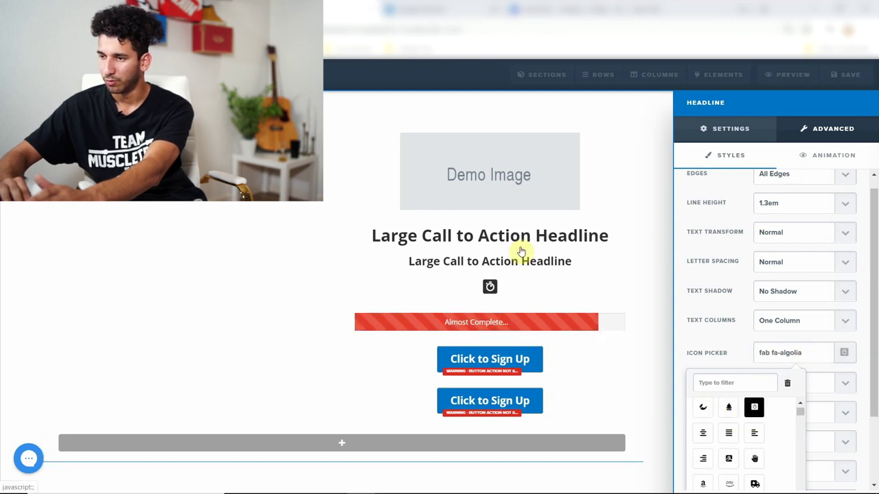
Step: Set the icon headline's font size to 66 and its text color to red #e43b2c
left_click(729, 132)
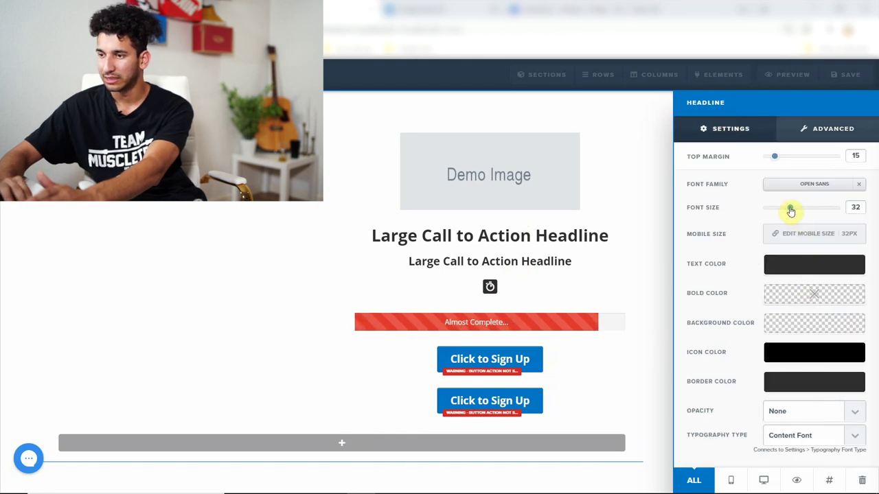
left_click_drag(790, 211, 831, 207)
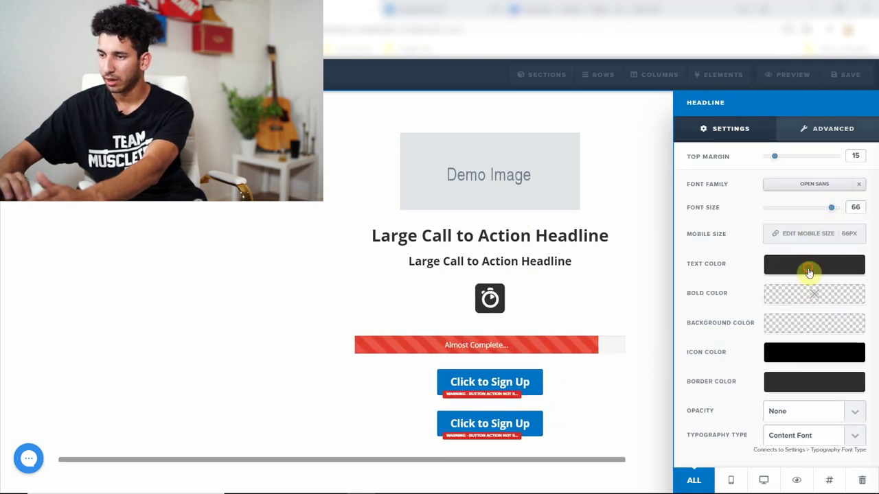
left_click(809, 273)
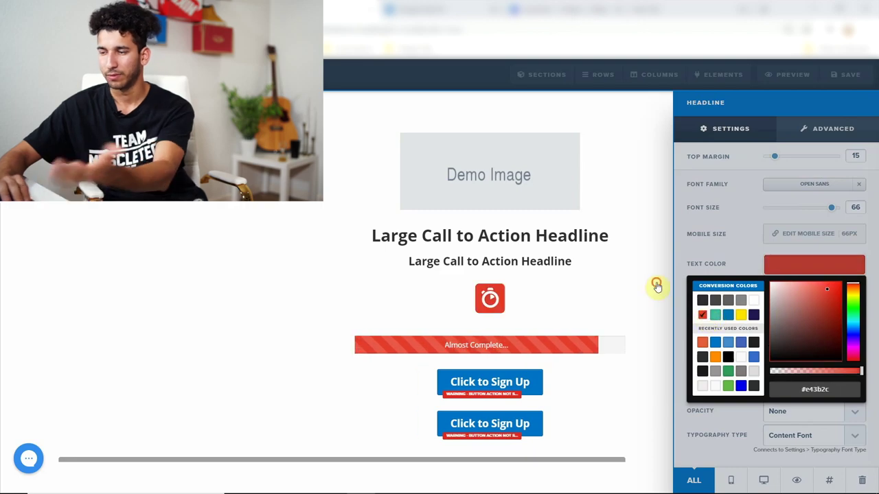
left_click(657, 286)
Step: Examine the finished customer photo section, order button, F.A.Q questions, closing call to action, and footer policy links
scroll(657, 286, "down", 15)
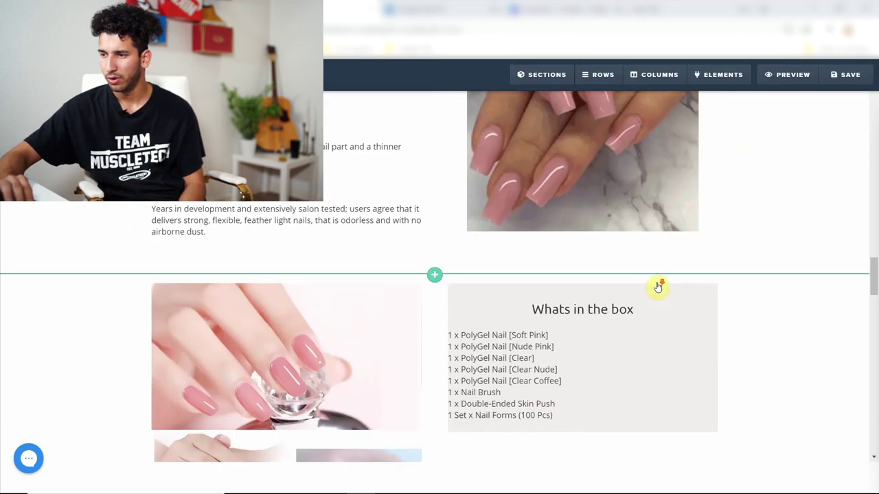
scroll(657, 286, "down", 20)
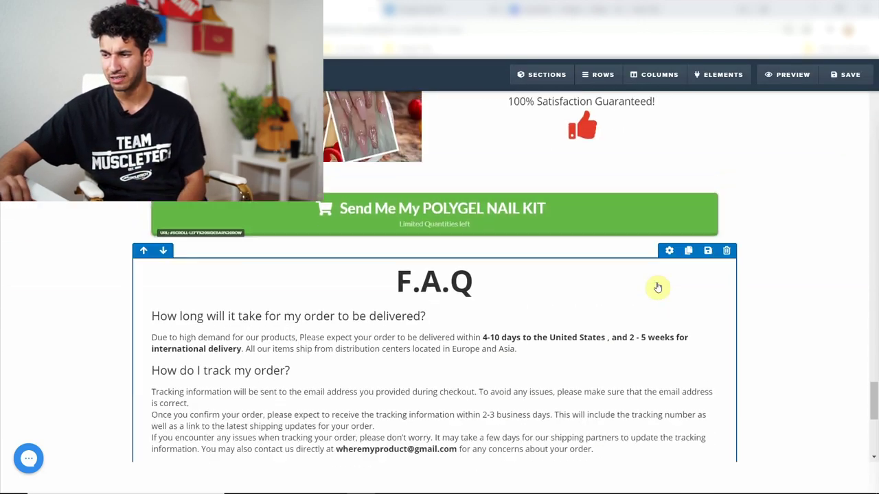
scroll(657, 287, "up", 4)
scroll(653, 284, "down", 1)
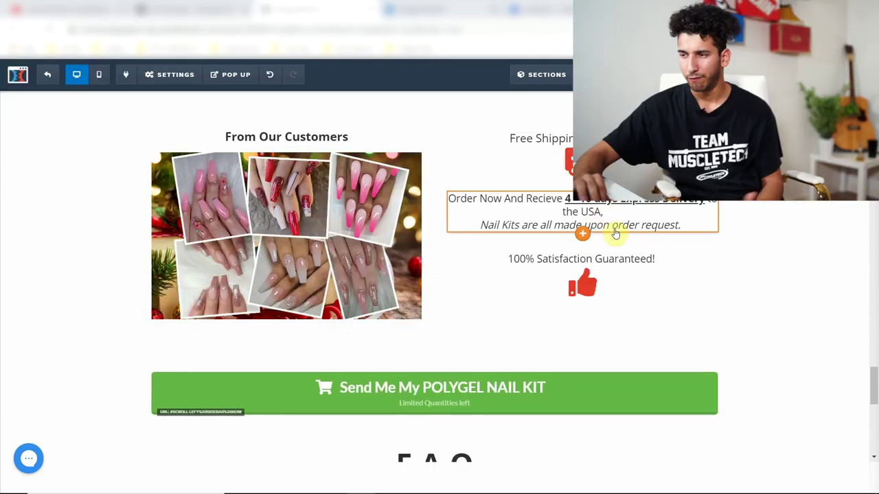
scroll(627, 318, "down", 3)
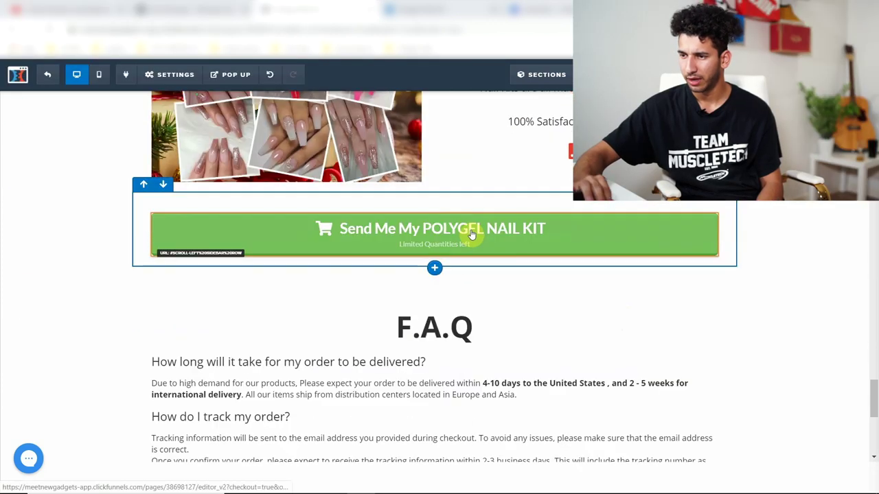
scroll(472, 235, "down", 3)
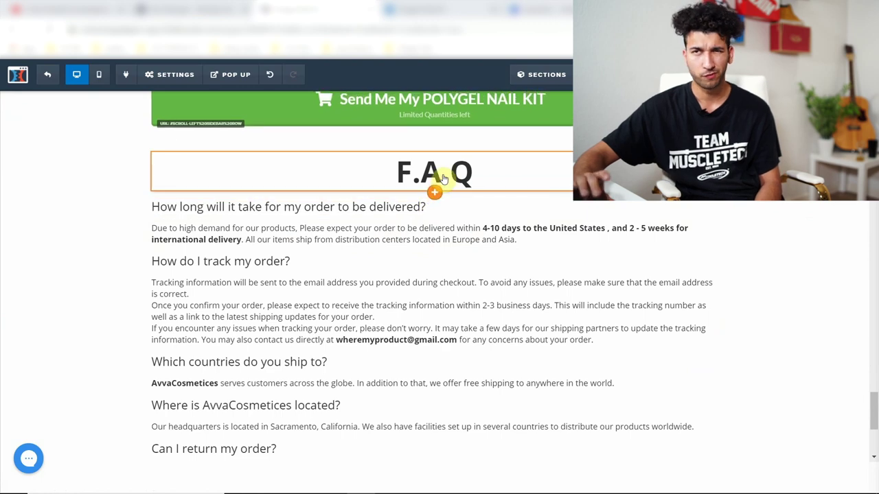
scroll(337, 300, "down", 2)
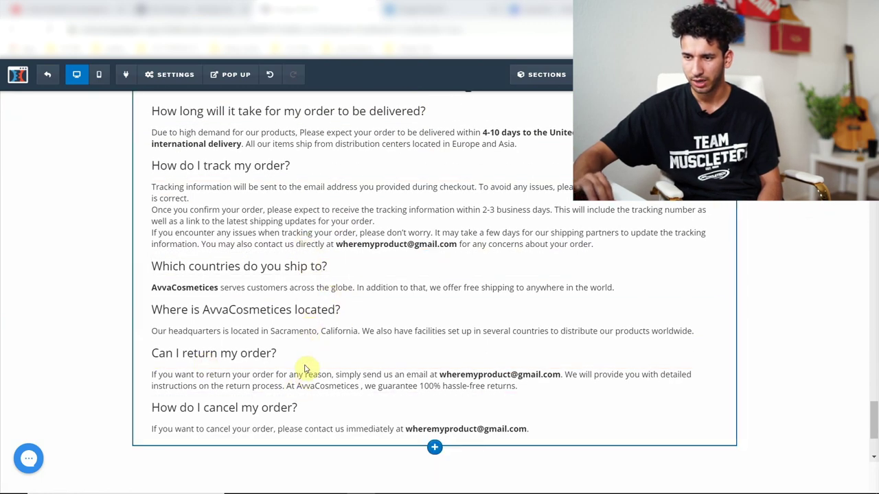
scroll(306, 370, "down", 3)
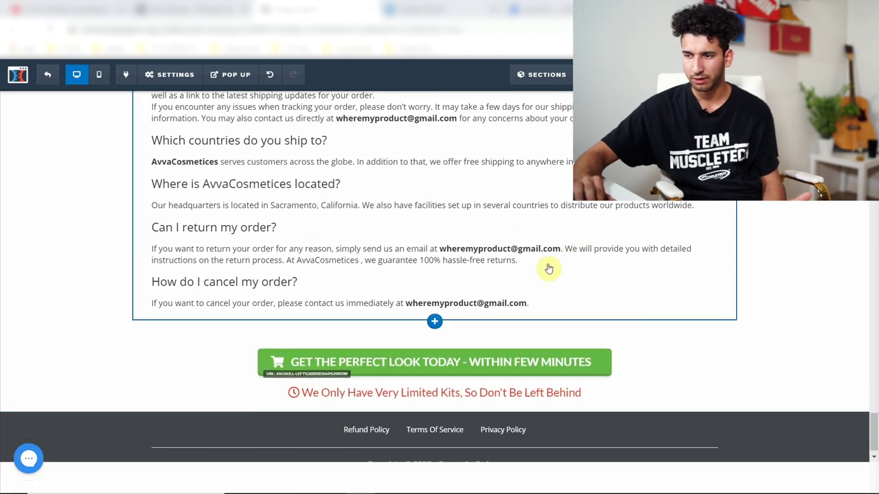
scroll(529, 281, "down", 1)
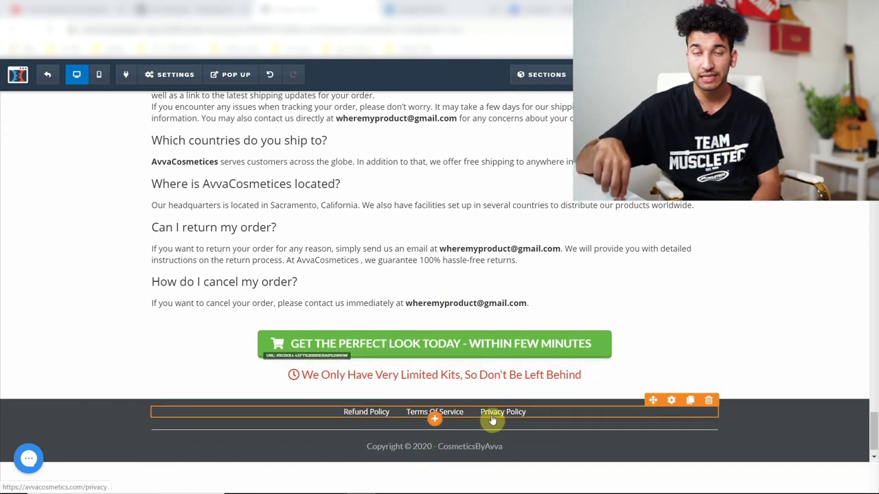
Step: Add a navigation element to the empty one-column row above the blue row, like the policy links in the footer
scroll(447, 314, "up", 10)
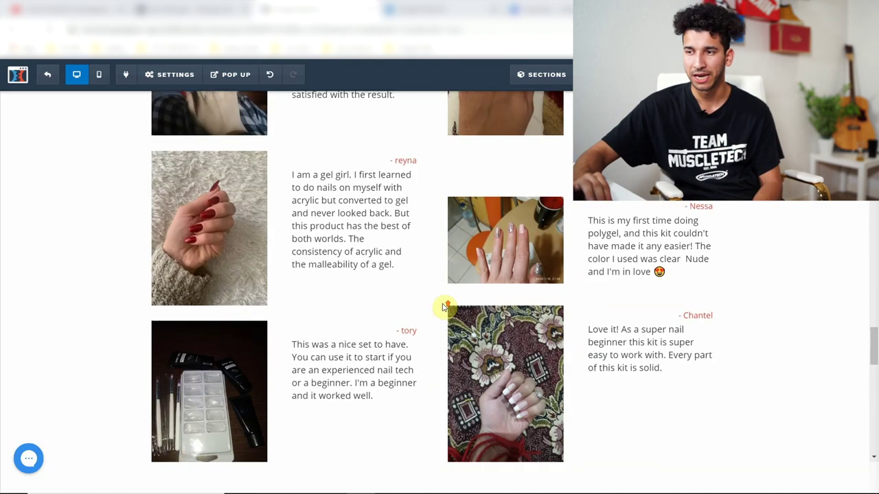
scroll(444, 307, "up", 15)
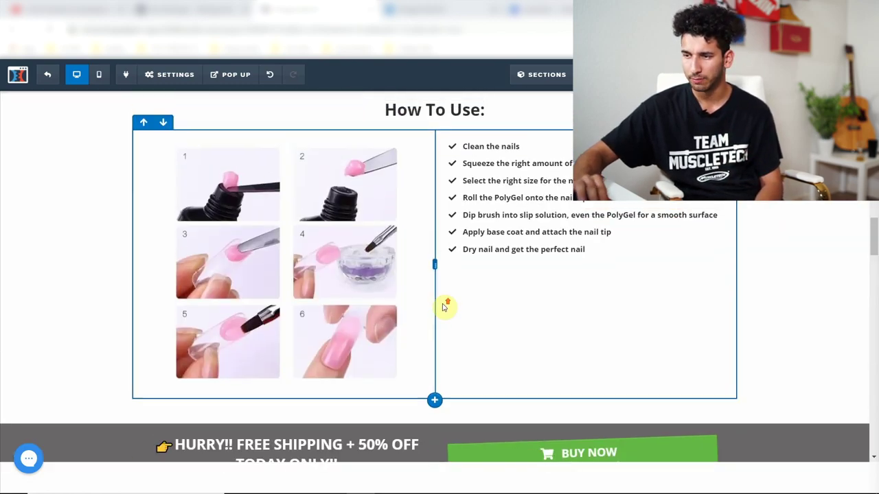
scroll(445, 307, "up", 3)
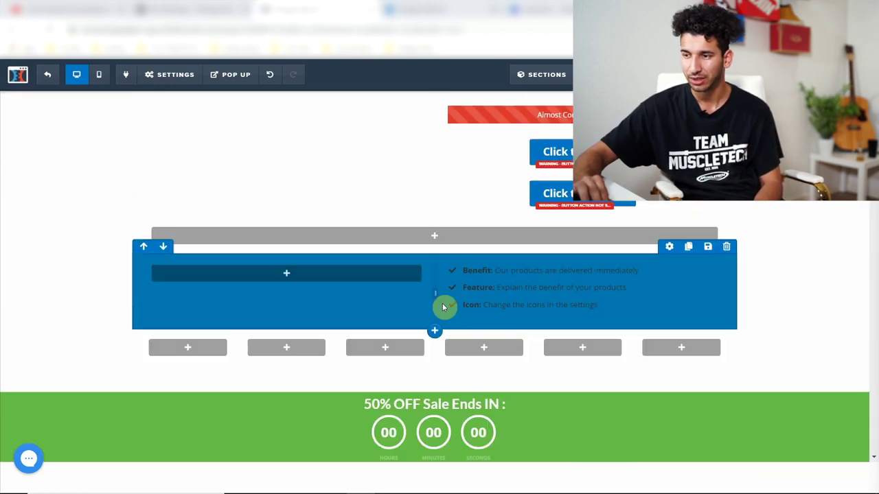
left_click(434, 236)
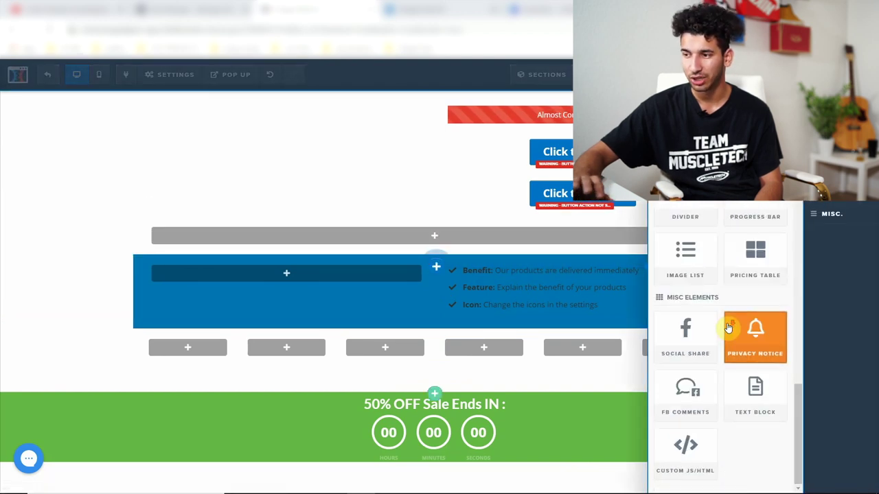
scroll(729, 328, "up", 1)
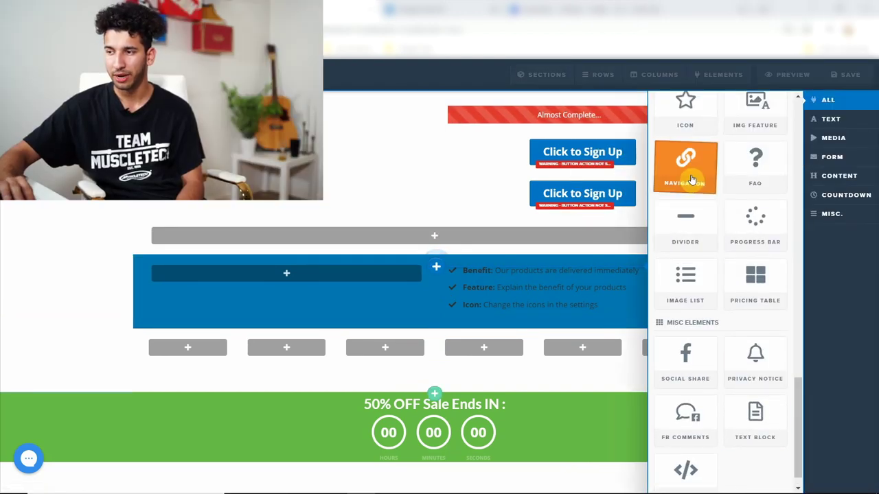
left_click_drag(691, 179, 431, 243)
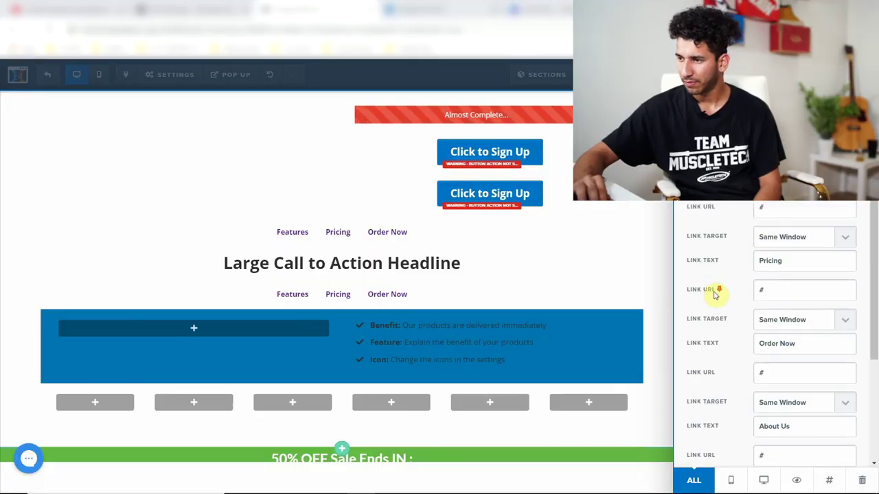
Step: Enlarge the font of the new Features, Pricing and Order Now links above the blue row
scroll(714, 294, "down", 3)
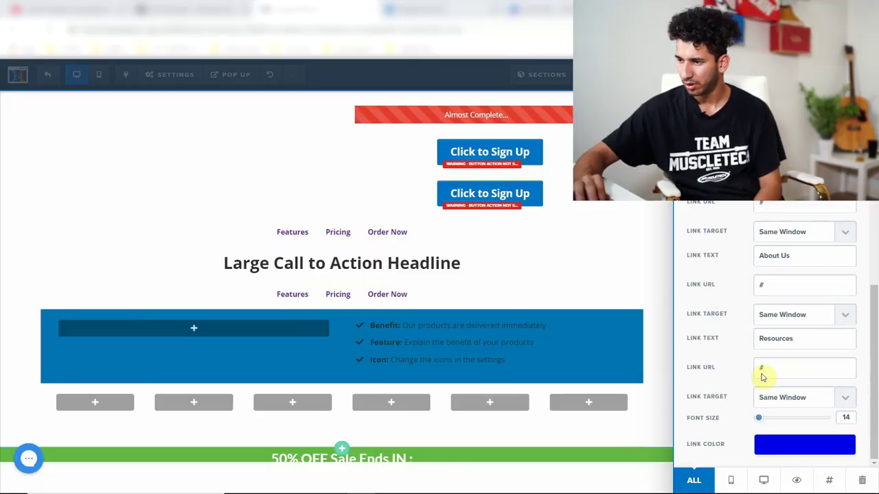
left_click_drag(759, 421, 782, 418)
left_click(595, 257)
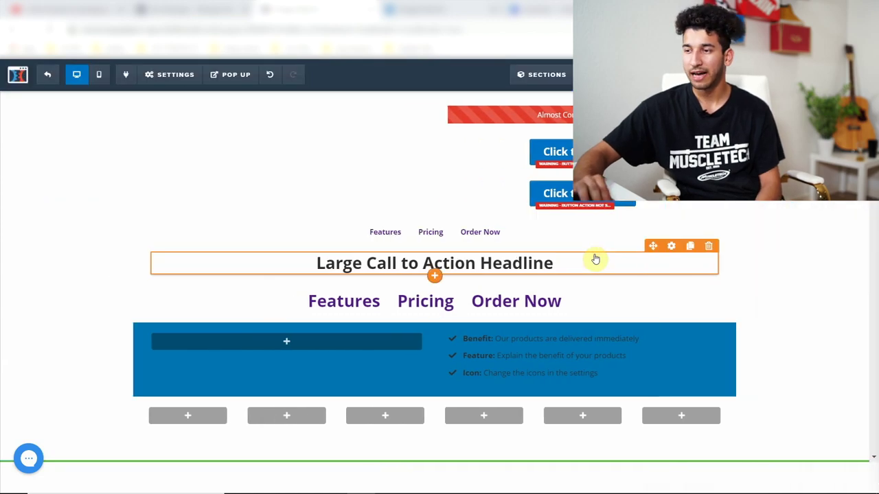
Step: Examine the sales page from the How To Use section and order form back up to the product header
scroll(594, 257, "down", 15)
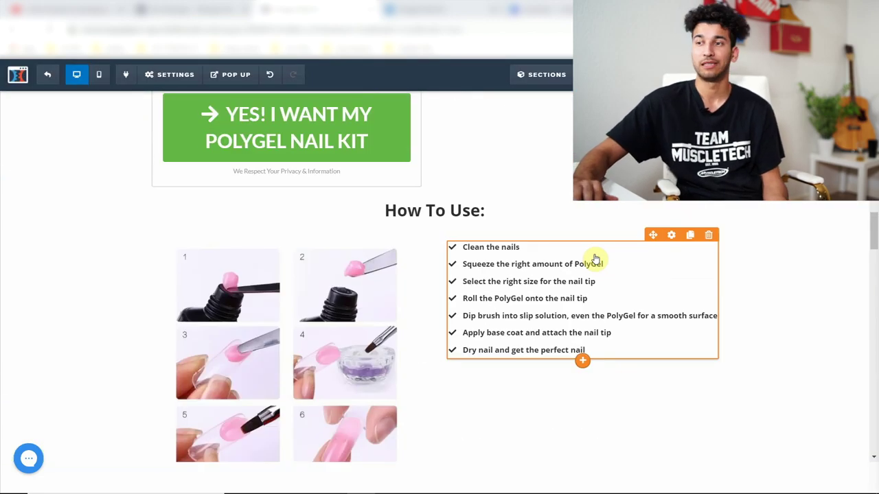
scroll(594, 258, "up", 12)
scroll(595, 258, "down", 5)
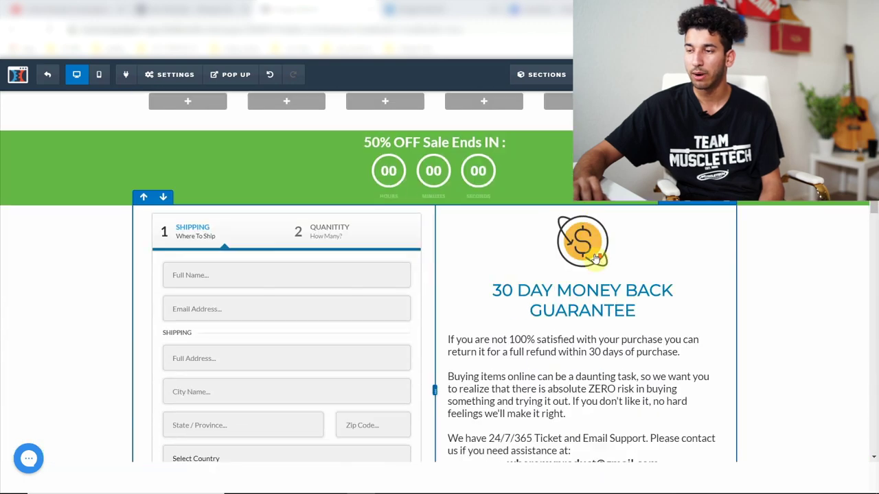
scroll(595, 258, "up", 5)
scroll(593, 255, "down", 2)
scroll(595, 259, "up", 2)
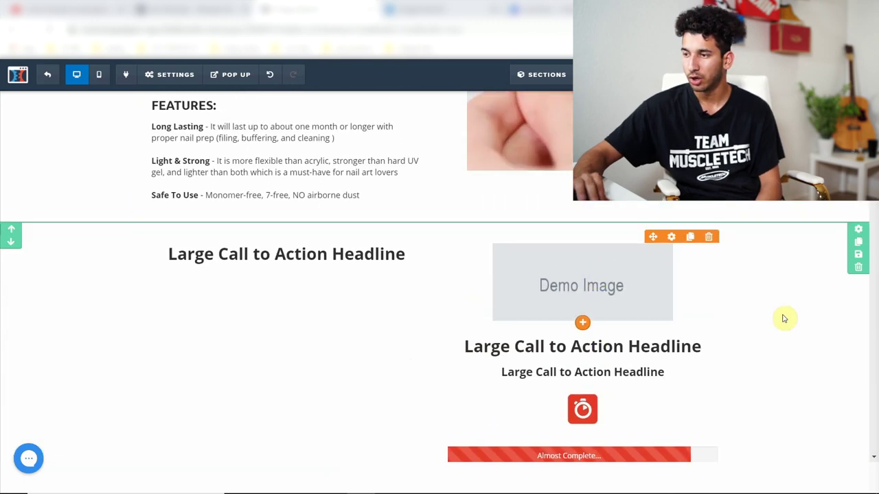
scroll(784, 319, "up", 10)
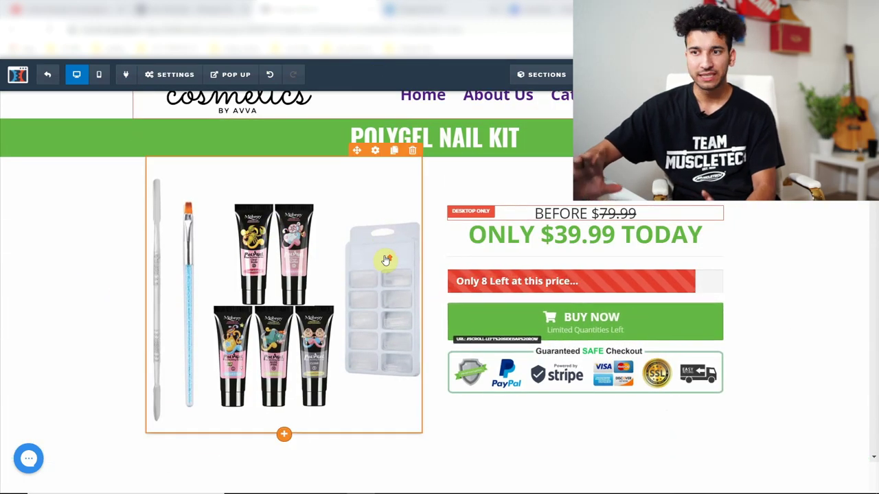
Step: Review the Facebook Pixel script in the page's header tracking code, including a selection of its first lines, and close it
left_click(173, 75)
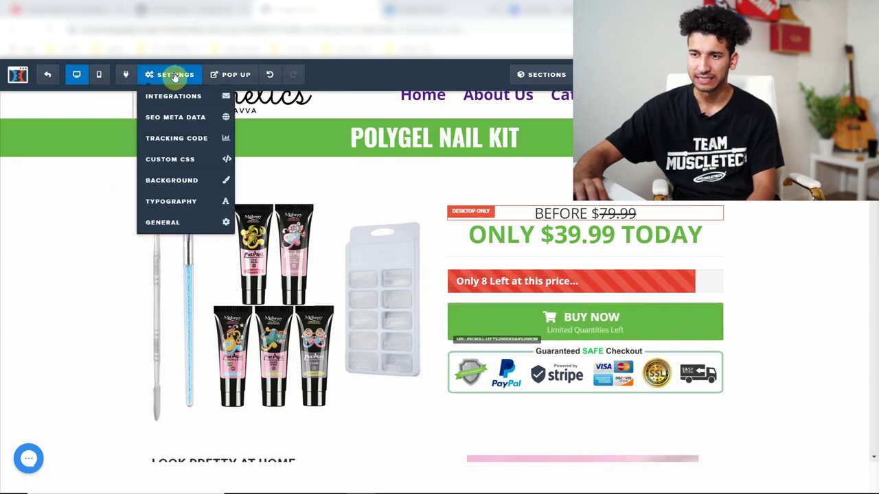
left_click(191, 143)
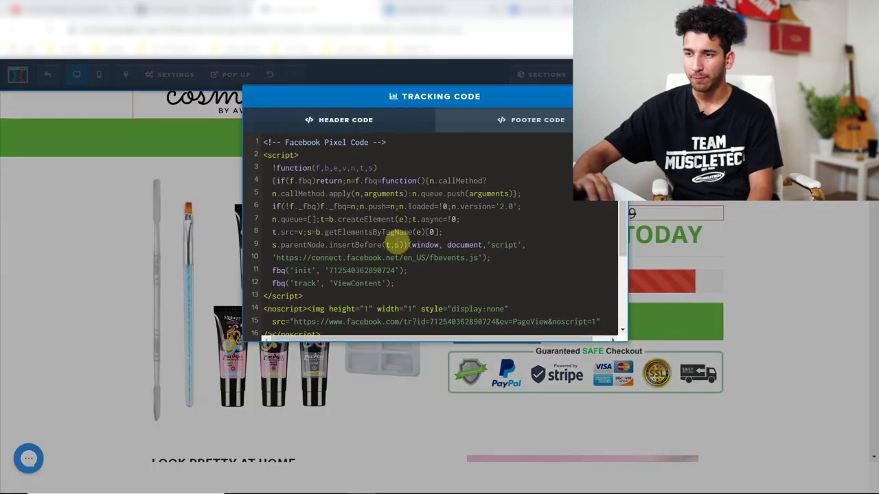
left_click_drag(264, 138, 332, 254)
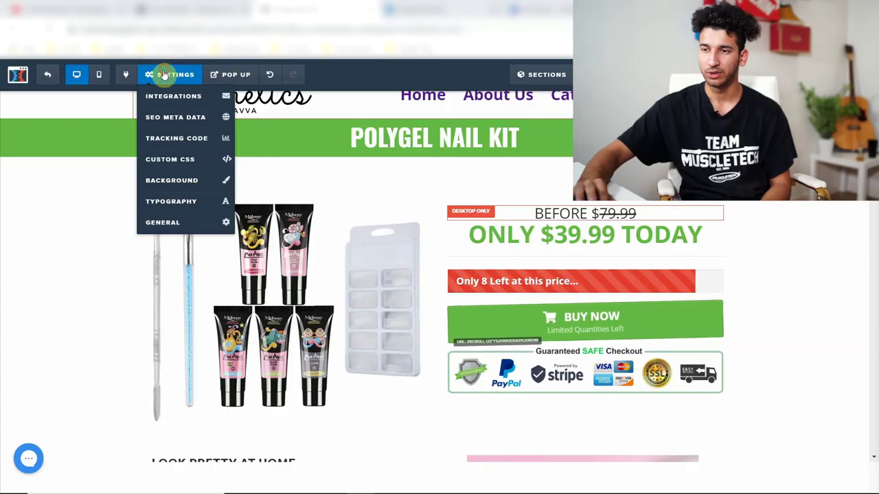
left_click(171, 138)
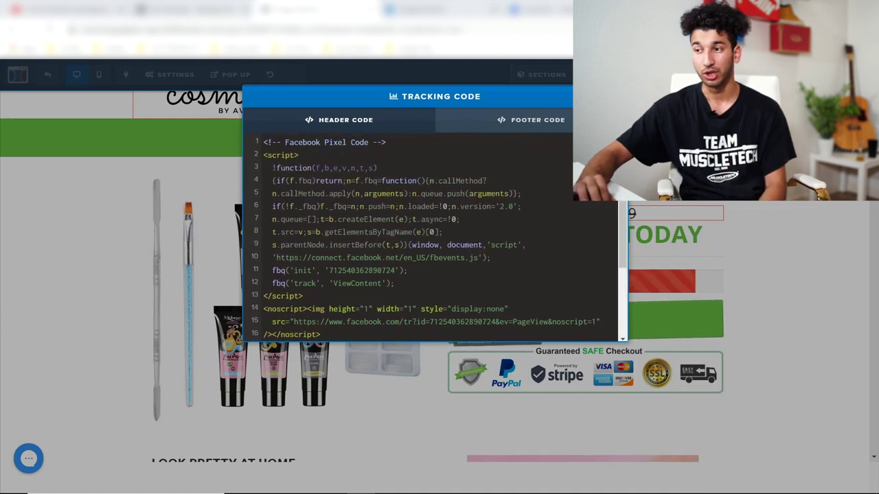
key("Escape")
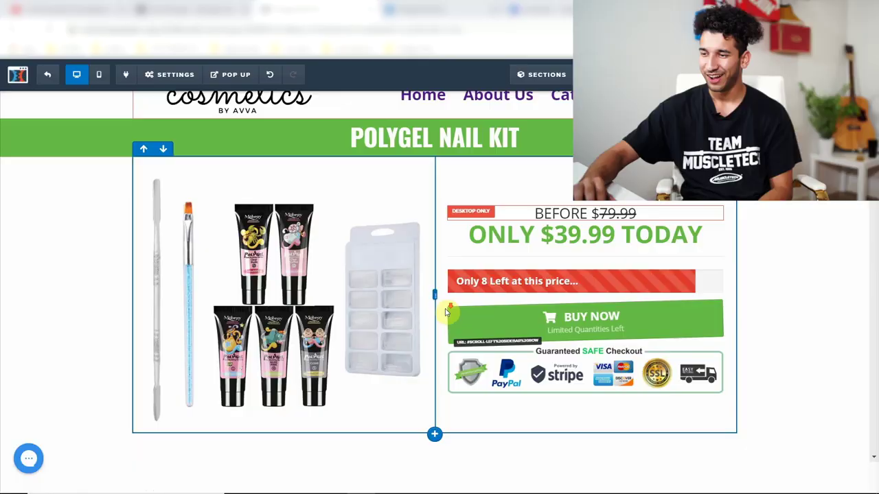
Step: Switch to the browser's iPhone-size preview of the sales page and load the page from its web address
scroll(446, 308, "down", 10)
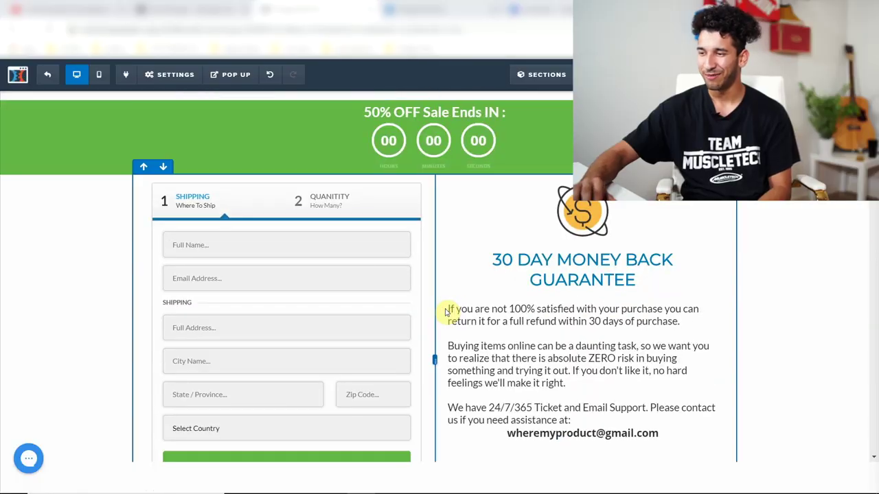
scroll(336, 304, "up", 10)
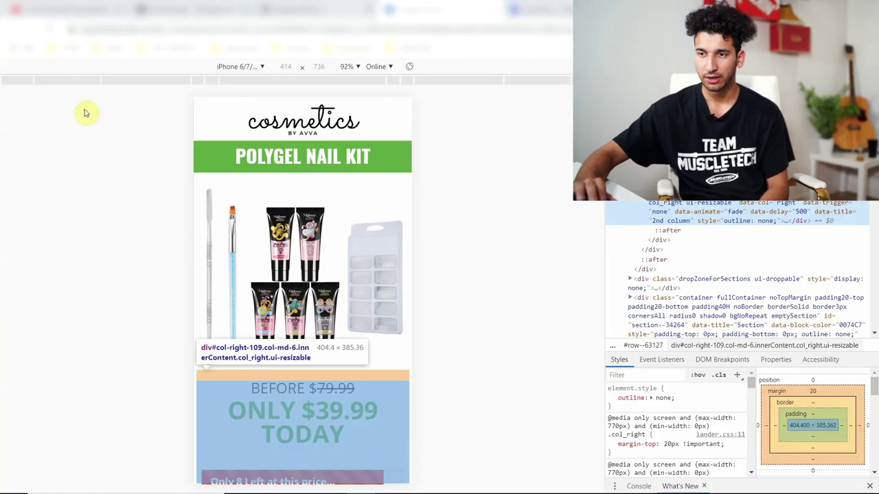
left_click(337, 30)
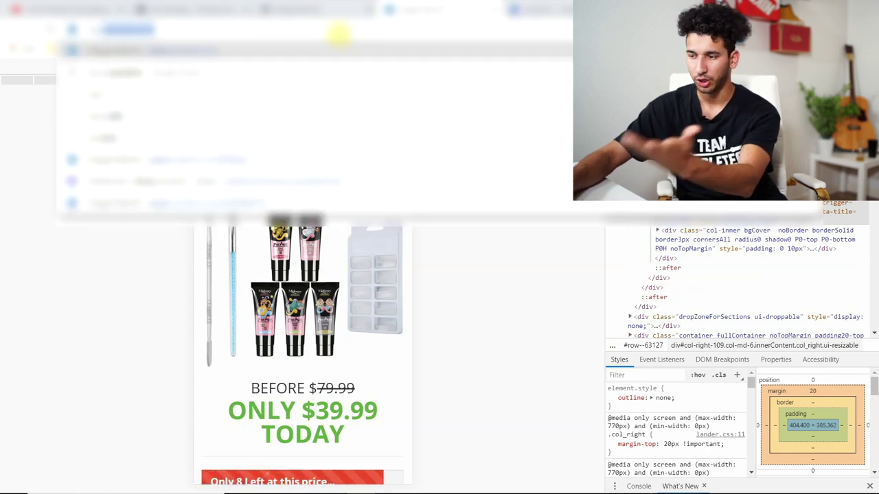
key("Return")
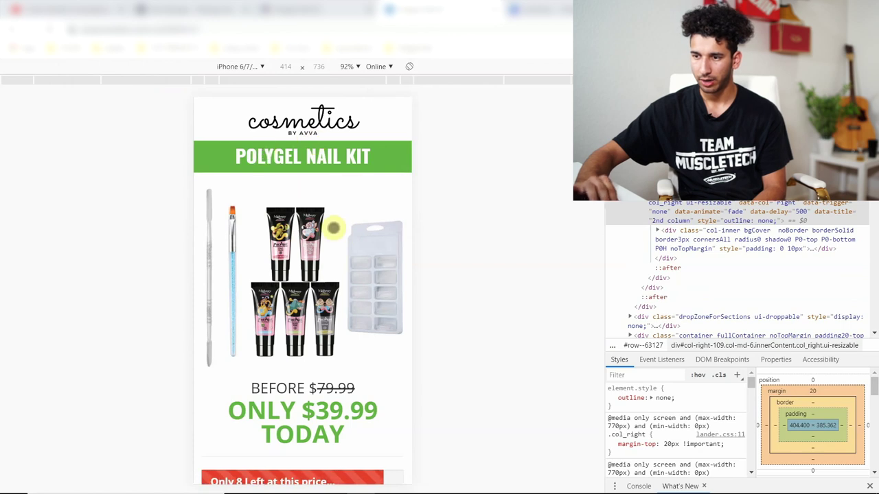
Step: Test the BUY NOW buttons under the price and in the limited-time banner of the mobile page
scroll(333, 228, "down", 3)
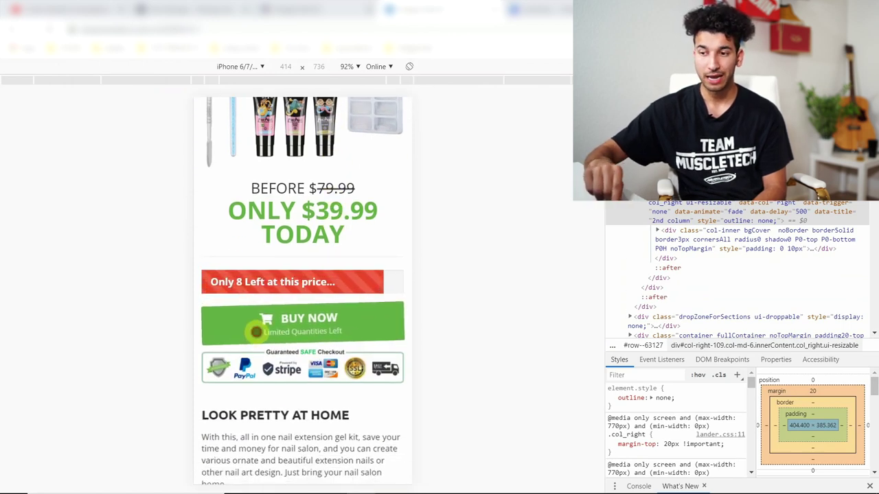
left_click(255, 332)
scroll(298, 318, "down", 15)
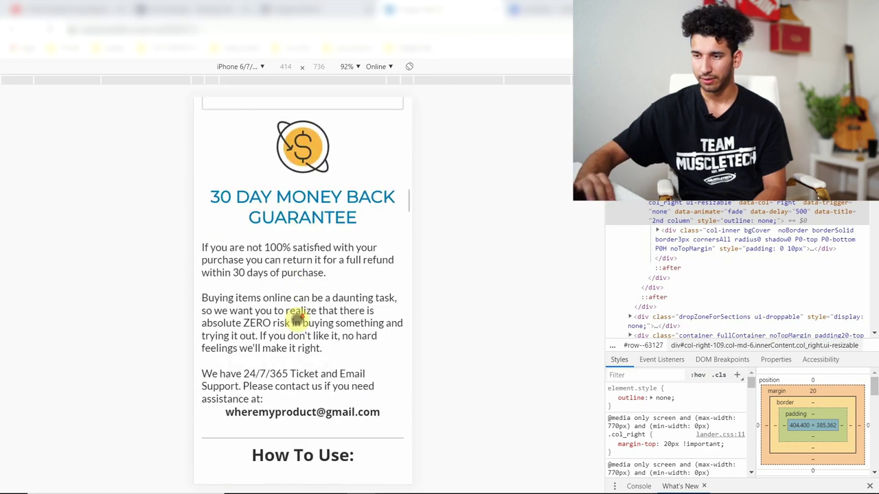
scroll(298, 320, "up", 3)
scroll(297, 321, "down", 2)
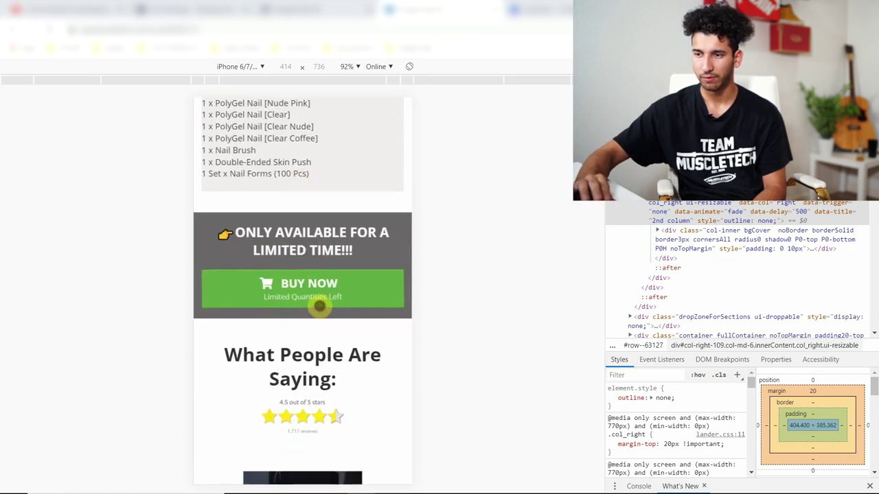
left_click(319, 306)
scroll(319, 305, "down", 10)
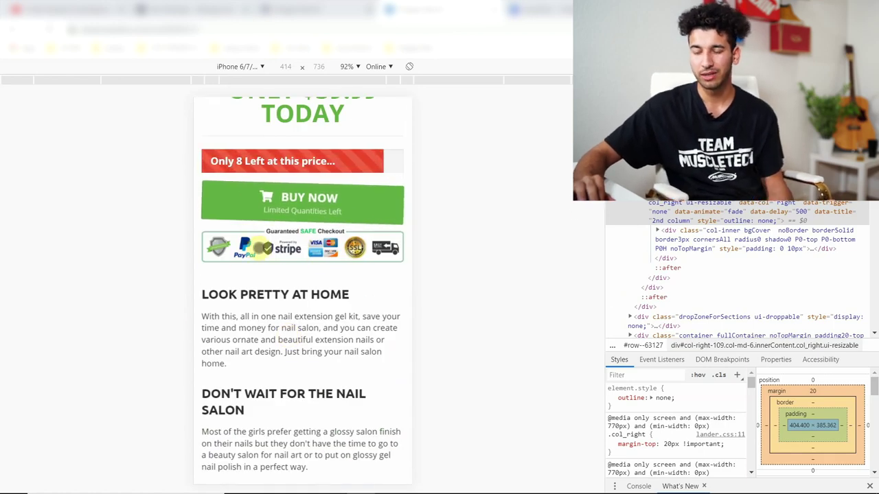
Step: Examine the mobile page's shipping form, 30-day money back guarantee and How To Use section
scroll(271, 251, "down", 1)
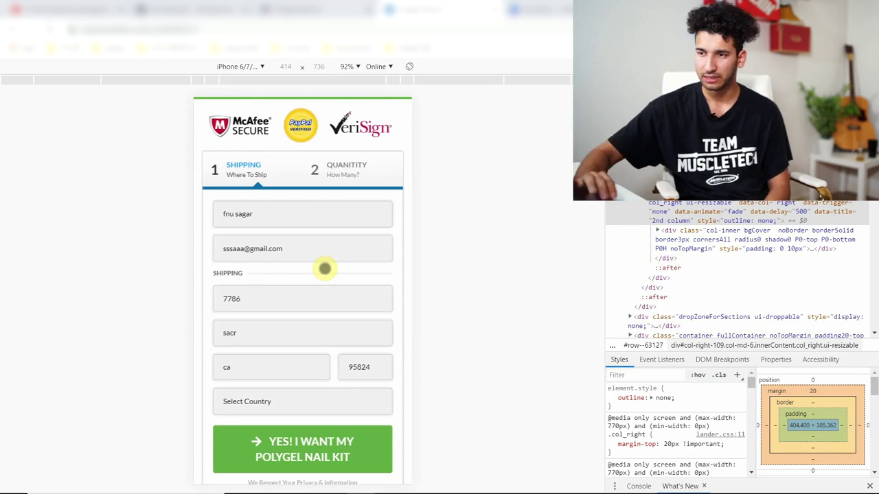
scroll(325, 269, "down", 3)
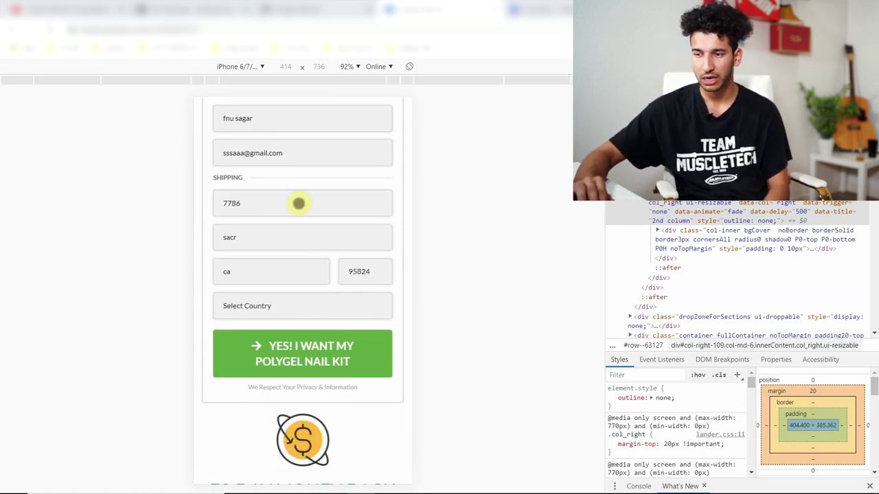
scroll(298, 203, "down", 10)
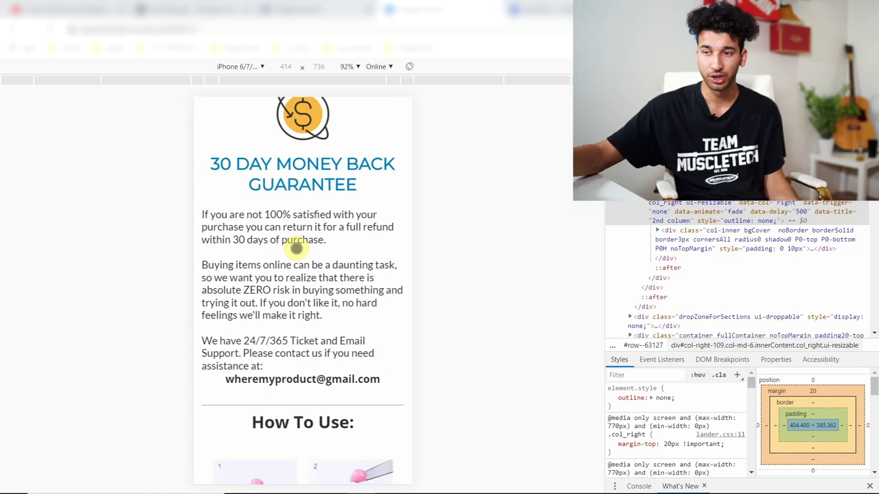
scroll(296, 248, "down", 4)
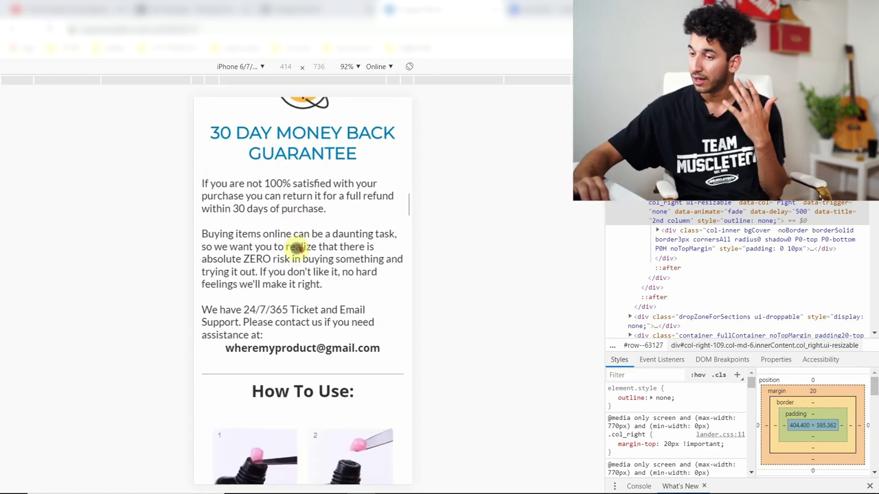
scroll(288, 206, "down", 1)
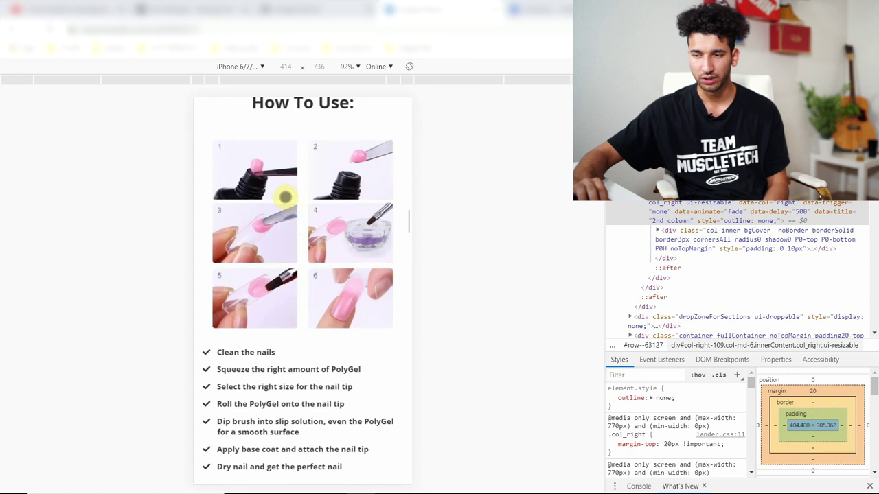
scroll(295, 185, "up", 1)
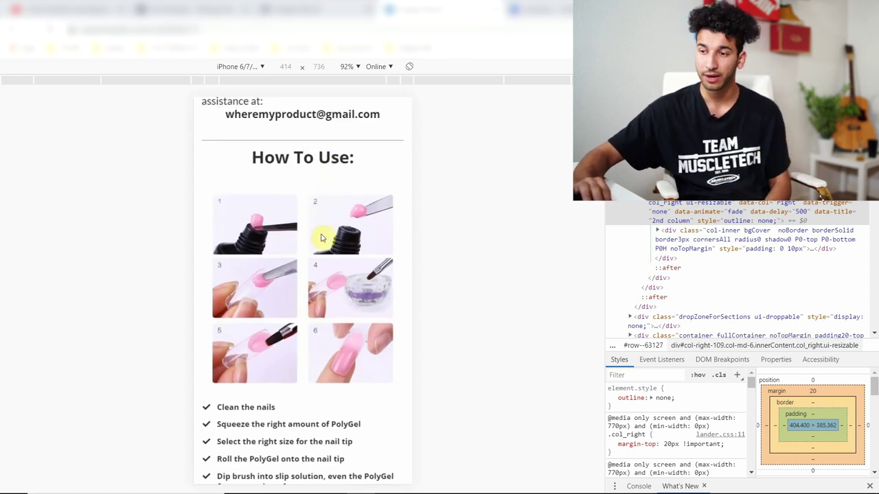
scroll(291, 205, "down", 2)
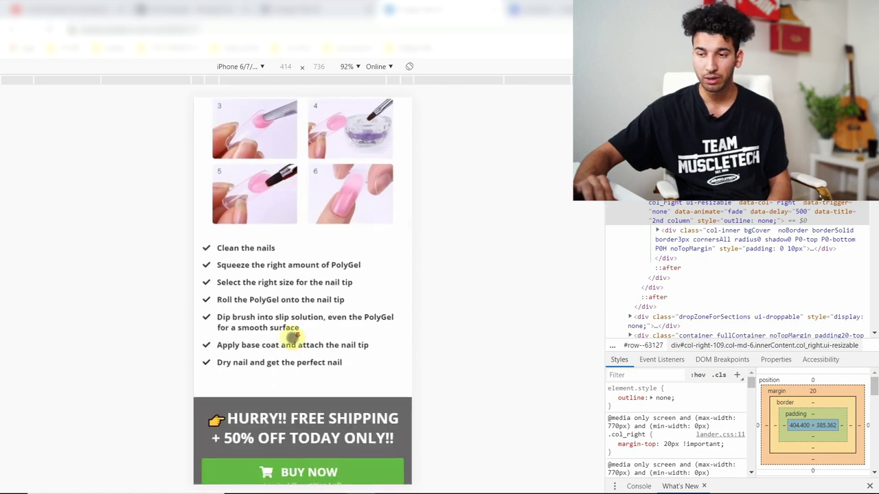
Step: Examine the mobile page's free shipping banner, product benefits, nail photos and Whats in the box list
scroll(290, 337, "down", 3)
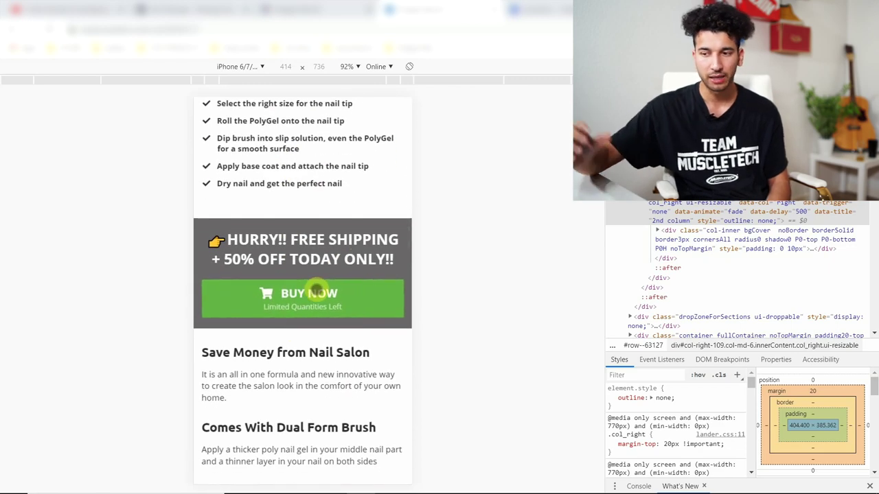
scroll(317, 288, "down", 2)
scroll(304, 314, "down", 2)
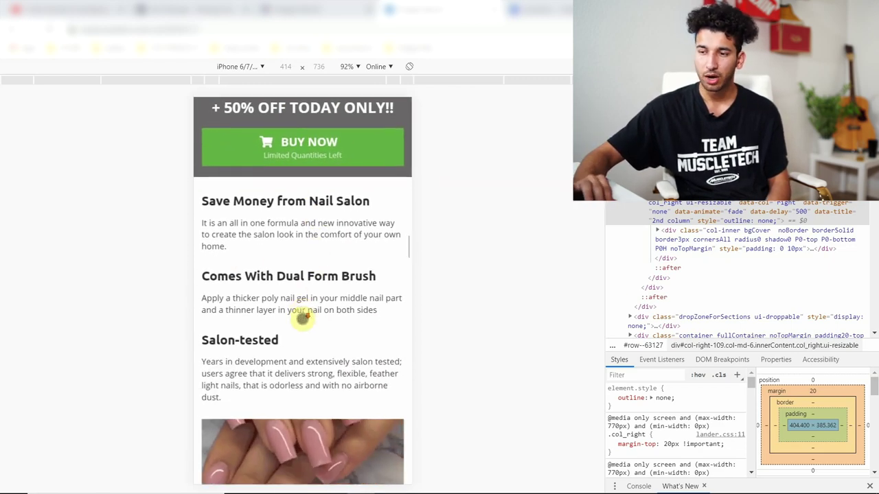
scroll(267, 259, "down", 3)
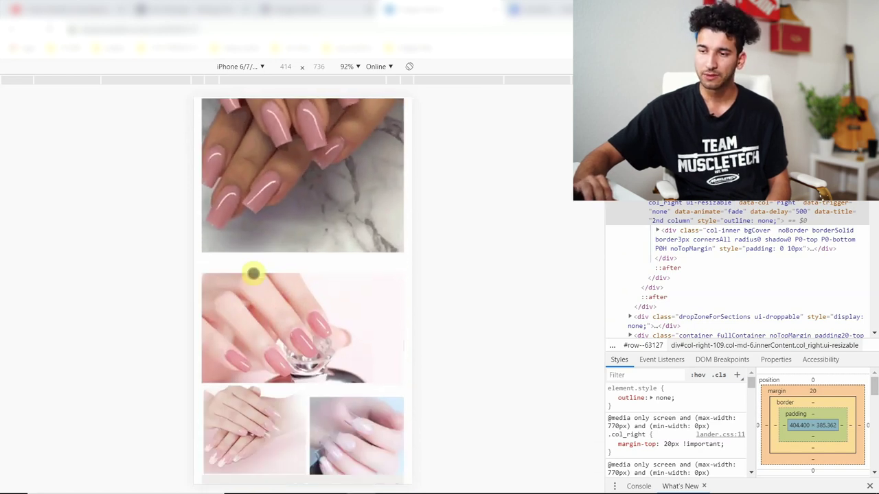
scroll(253, 275, "down", 3)
scroll(314, 326, "down", 2)
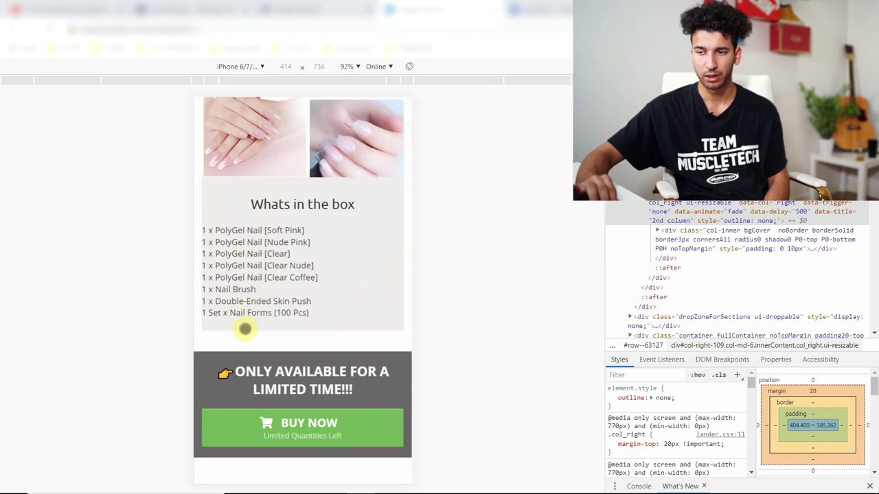
scroll(245, 329, "down", 2)
scroll(271, 345, "down", 4)
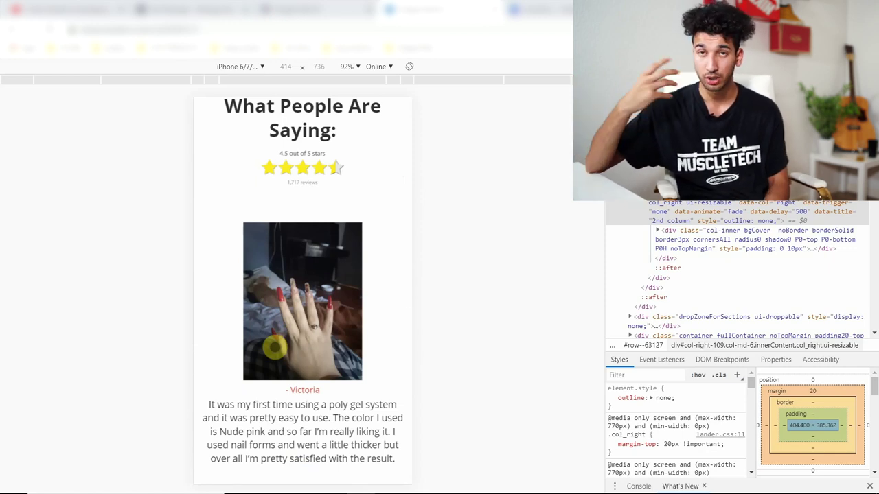
Step: Examine the mobile page's customer reviews, magazine logos, customer photos and shipping and satisfaction promises down to the F.A.Q
scroll(275, 347, "down", 8)
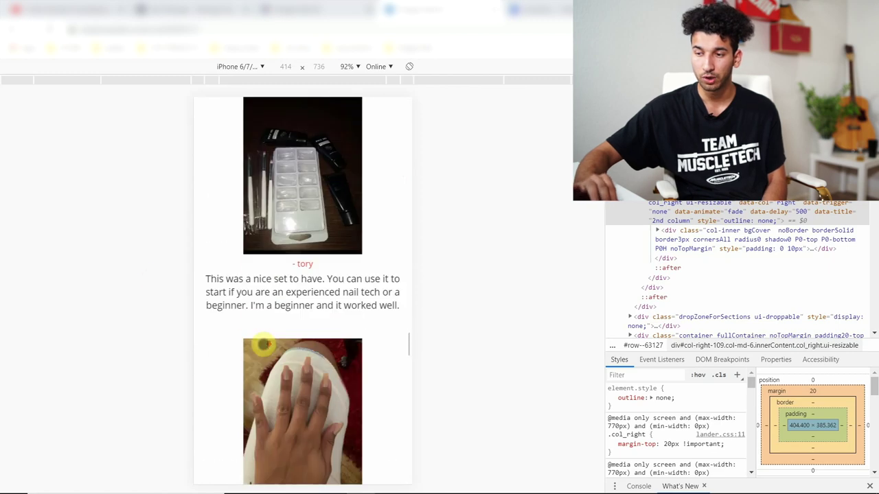
scroll(265, 344, "down", 6)
scroll(265, 344, "up", 3)
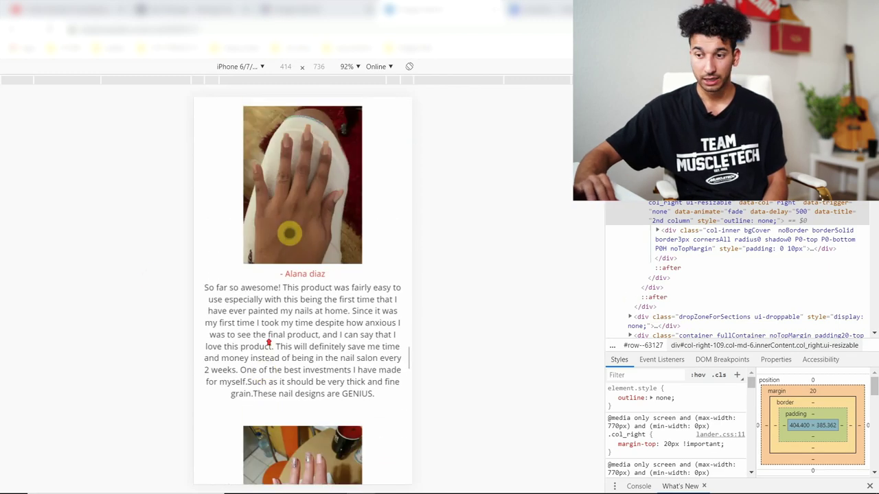
scroll(220, 382, "down", 10)
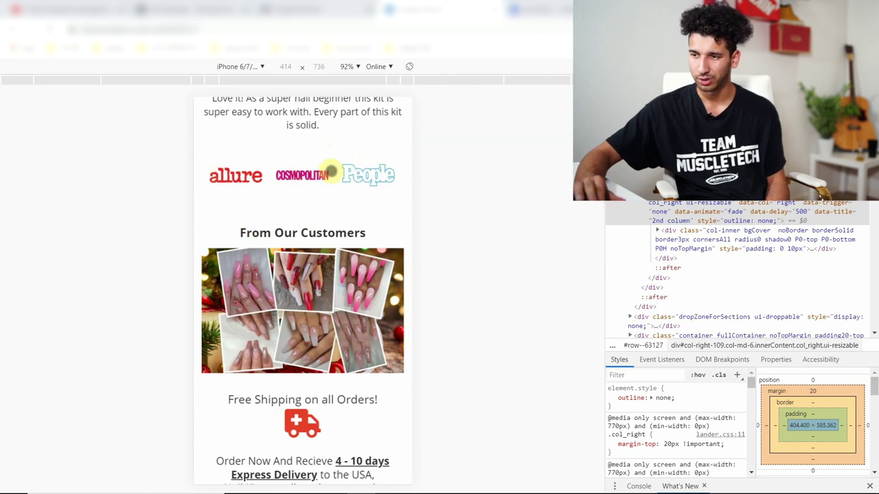
scroll(350, 248, "down", 9)
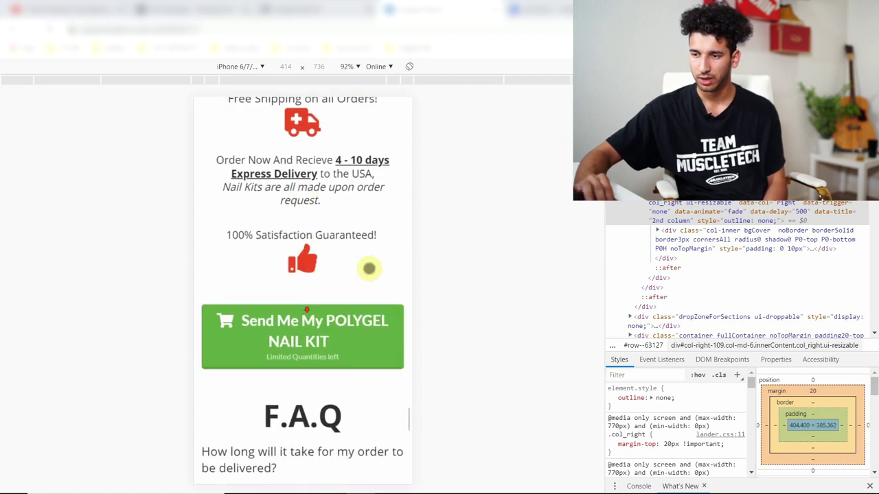
Step: Examine the mobile page's F.A.Q. and footer, and read through the linked Terms of Service page
scroll(366, 271, "down", 8)
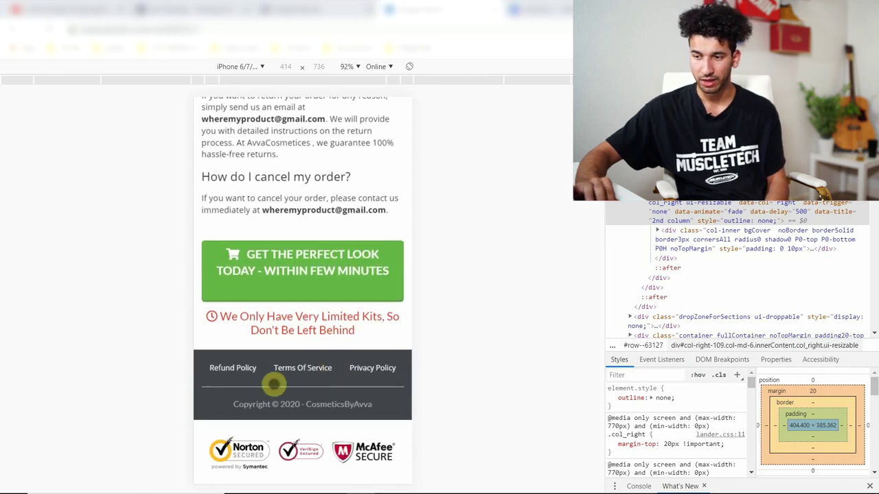
left_click(305, 368)
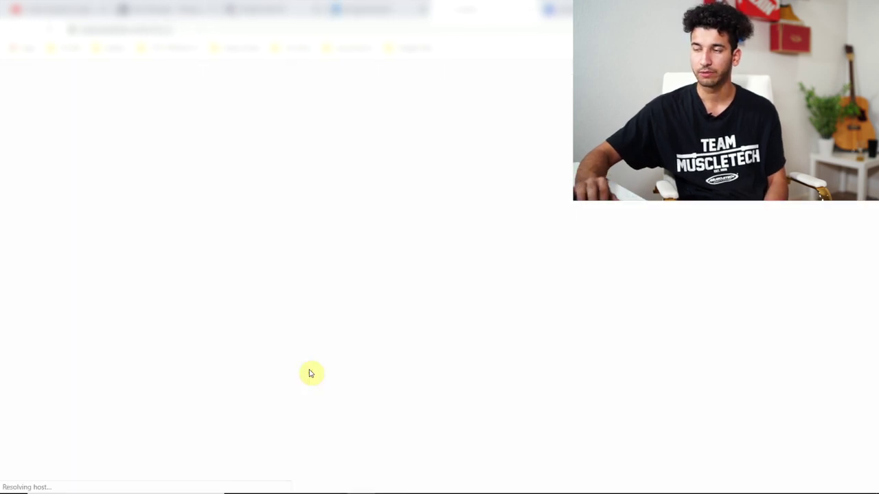
scroll(431, 384, "down", 20)
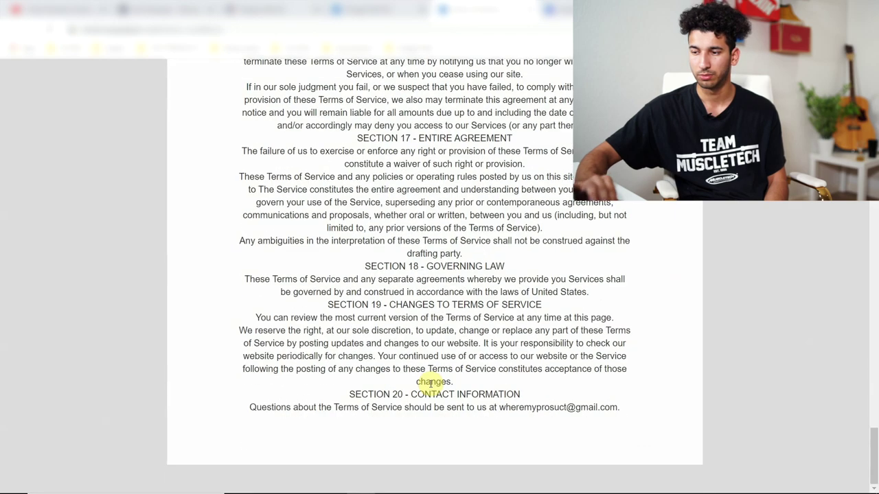
scroll(431, 385, "up", 18)
scroll(431, 385, "up", 2)
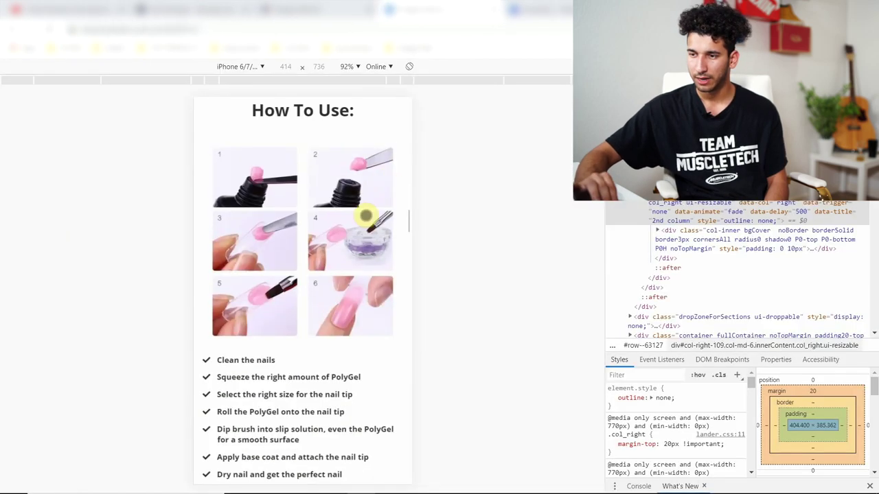
Step: Set the country in the mobile page's shipping form to United States and submit the shipping details
scroll(366, 219, "down", 8)
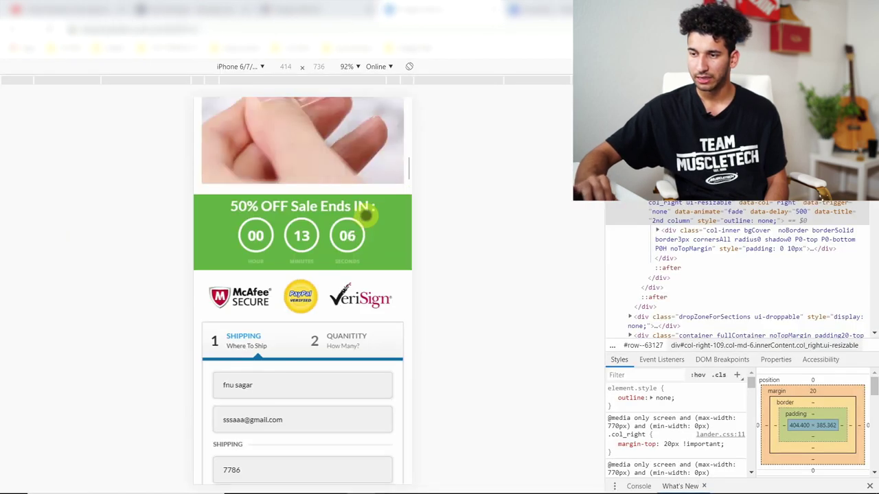
scroll(366, 217, "down", 3)
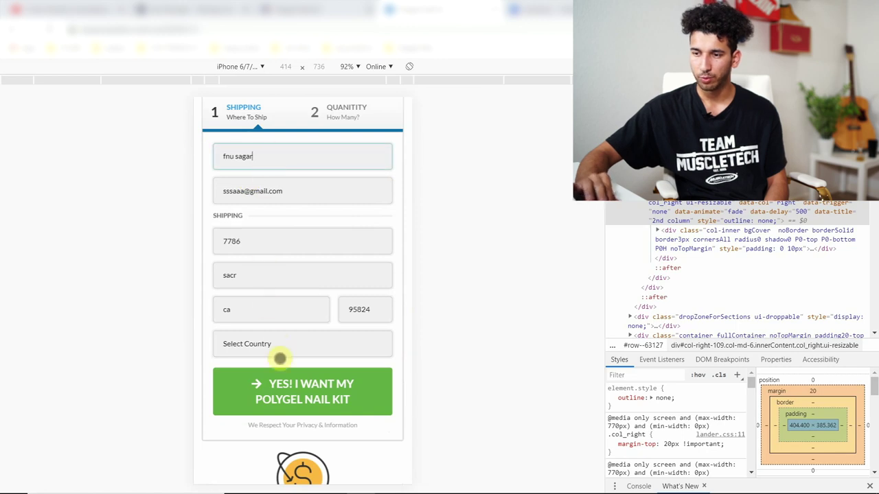
left_click(279, 354)
left_click(279, 143)
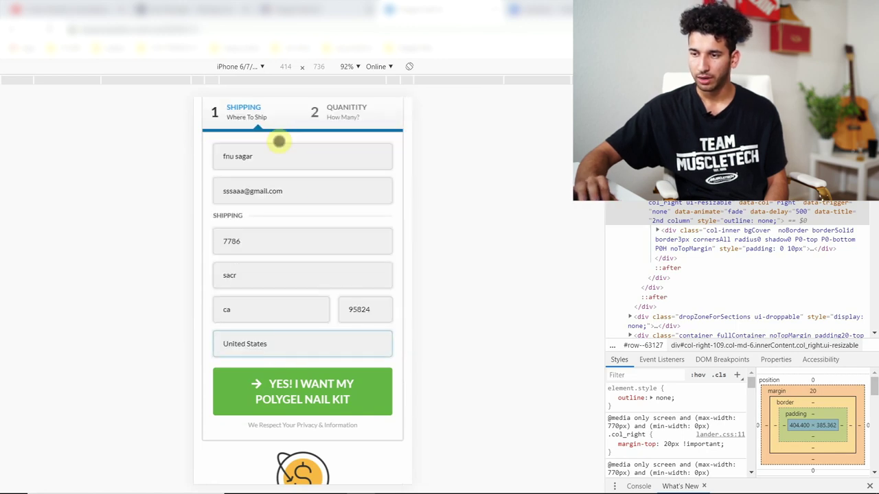
left_click(304, 392)
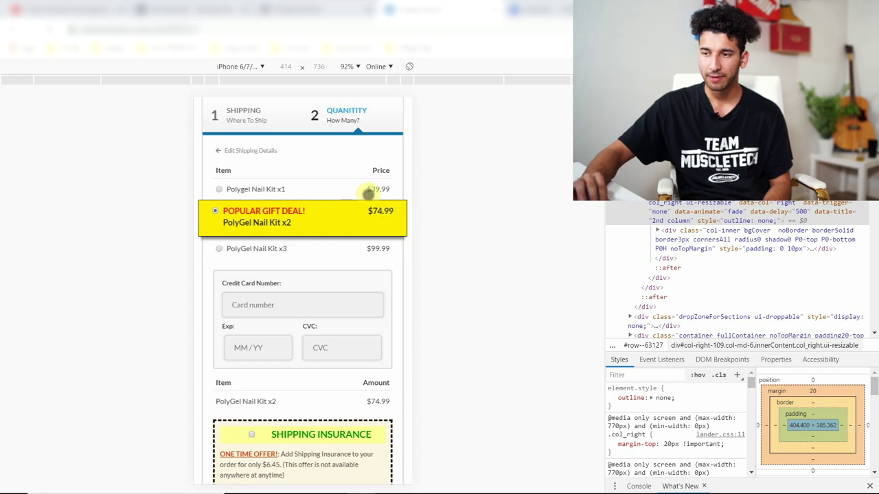
Step: Look over the kit options and card payment fields, and add the Shipping Insurance offer to the order
scroll(368, 254, "down", 1)
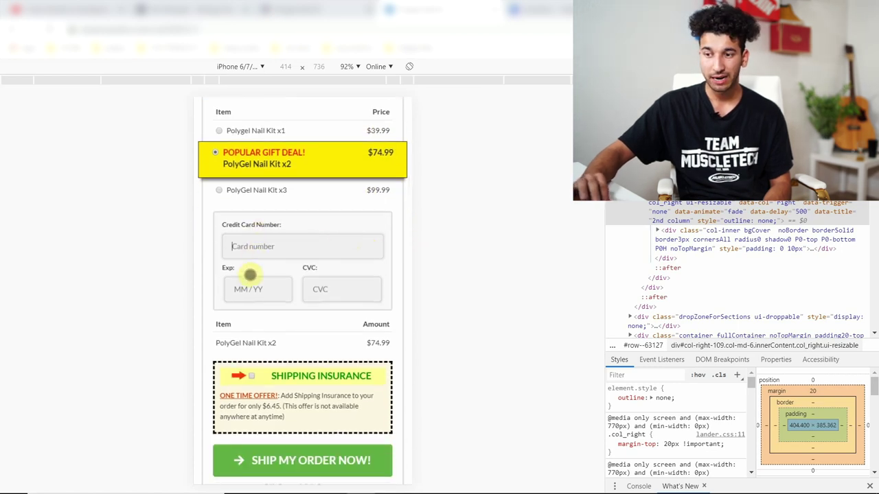
scroll(319, 288, "down", 2)
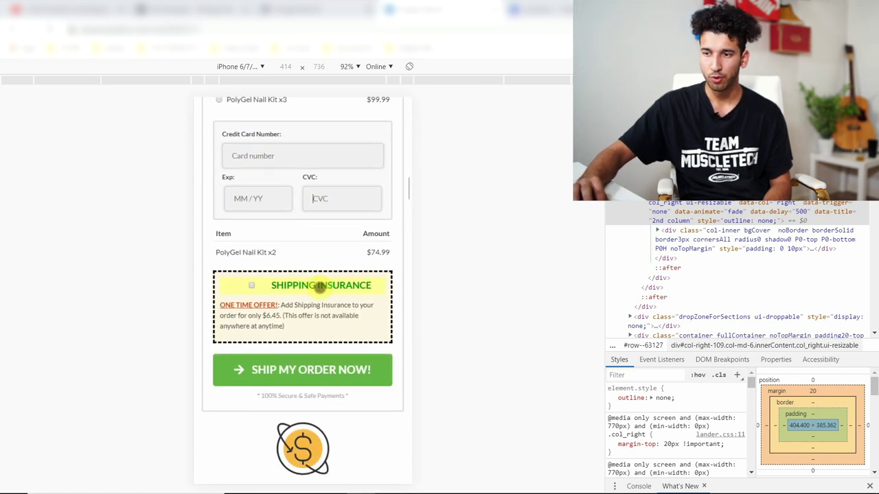
left_click(251, 278)
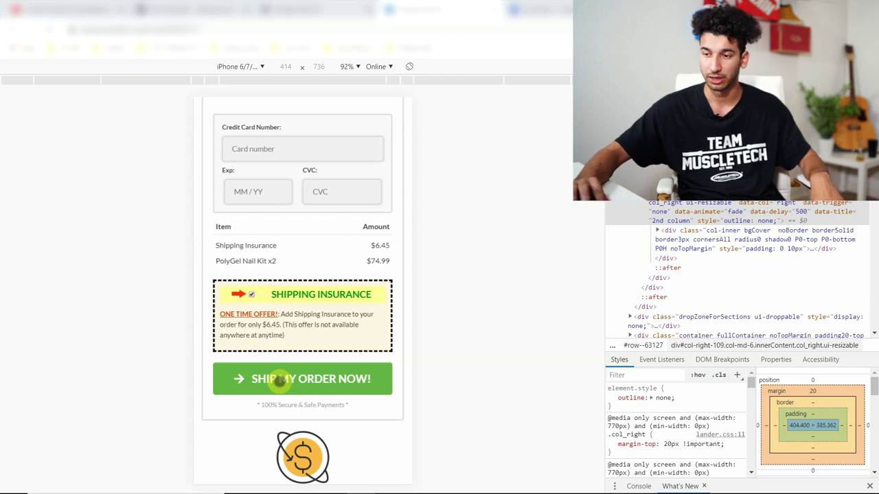
Step: Return to the mobile page's shipping form and submit the shipping details again to reopen the quantity options
scroll(351, 237, "up", 3)
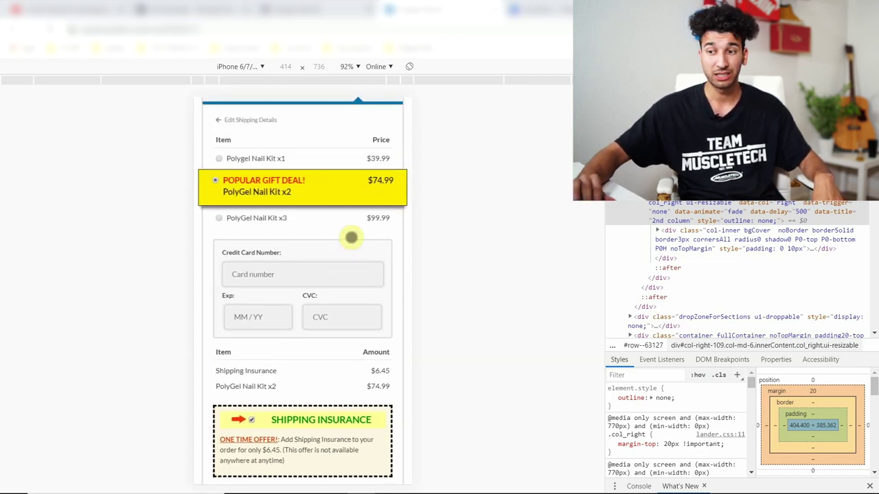
scroll(351, 234, "up", 8)
scroll(351, 238, "down", 4)
left_click(230, 296)
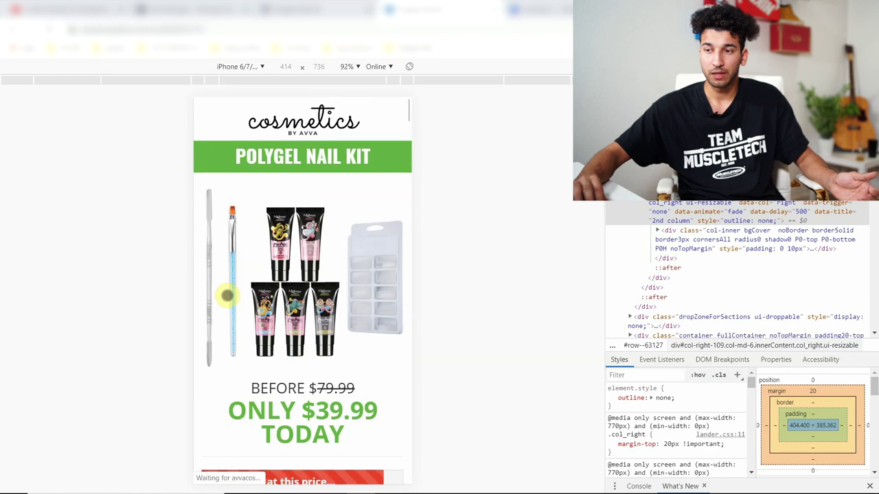
scroll(226, 274, "down", 7)
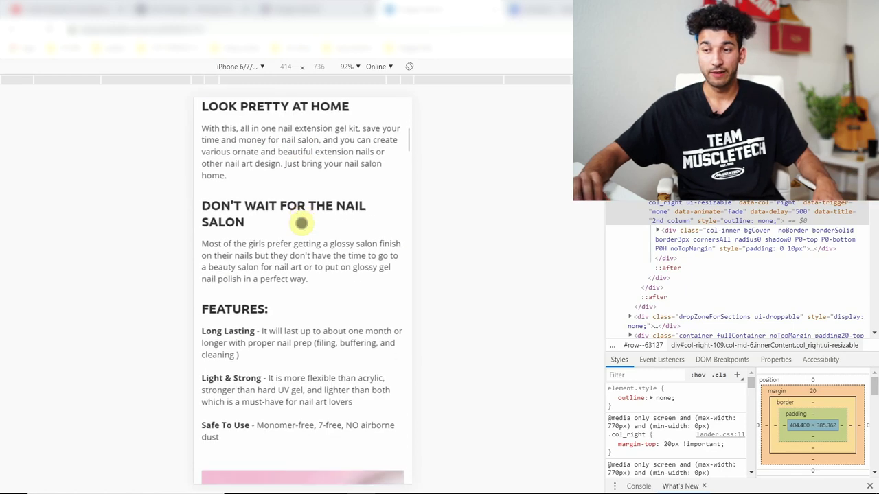
scroll(300, 222, "down", 10)
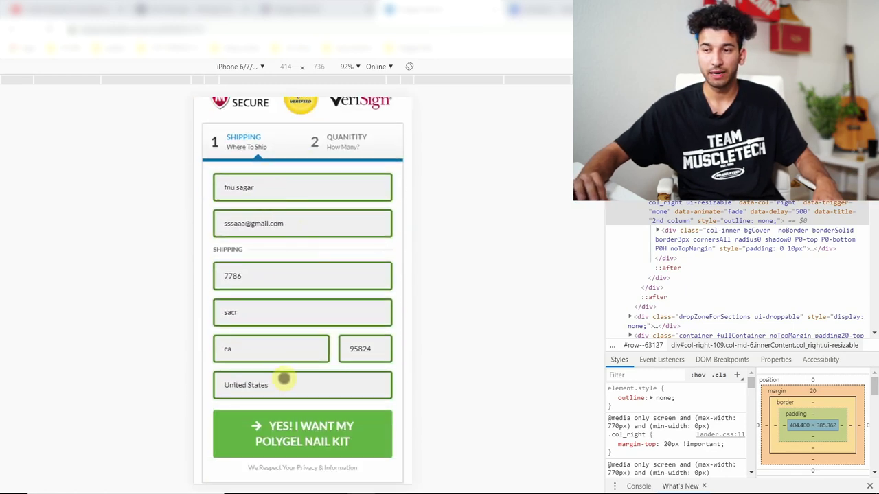
left_click(262, 433)
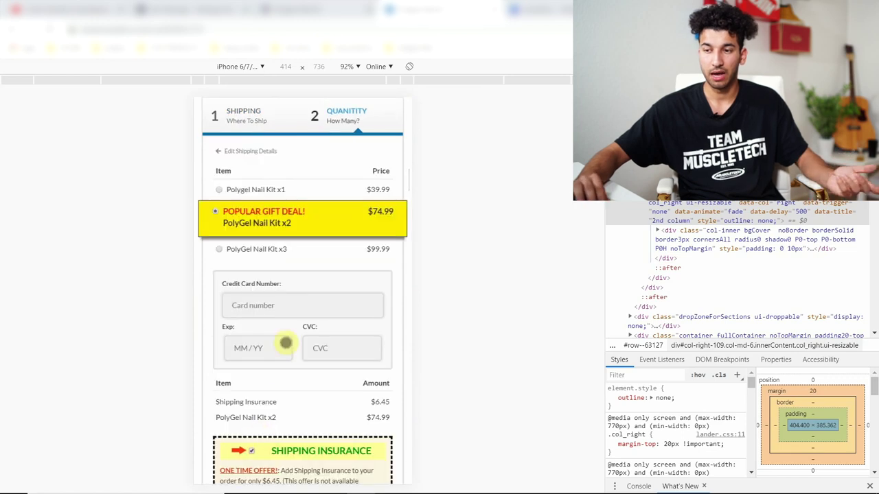
scroll(284, 344, "down", 1)
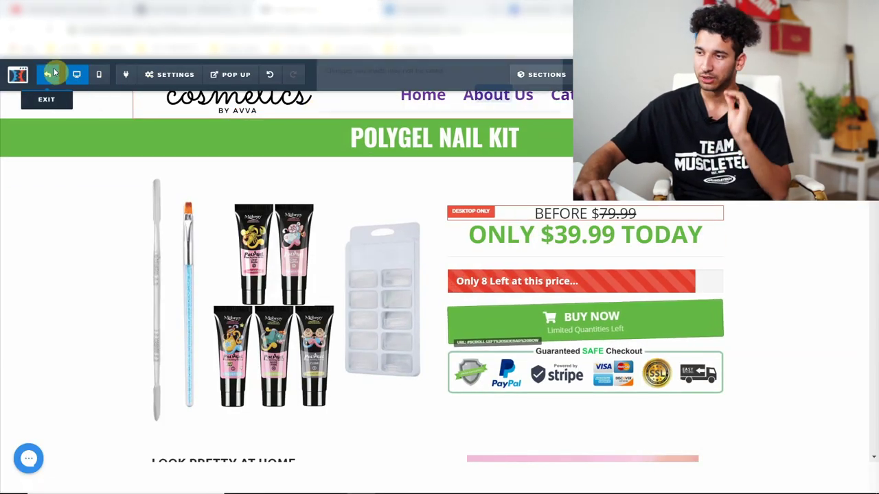
Step: Exit the page editor and open a preview of the Upsell - UV Dry Lamp funnel step
left_click(52, 74)
left_click(493, 92)
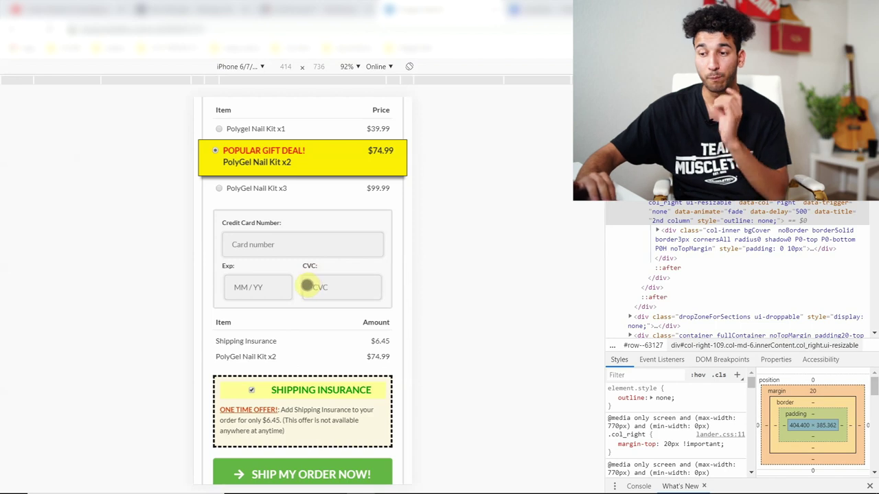
scroll(307, 286, "down", 1)
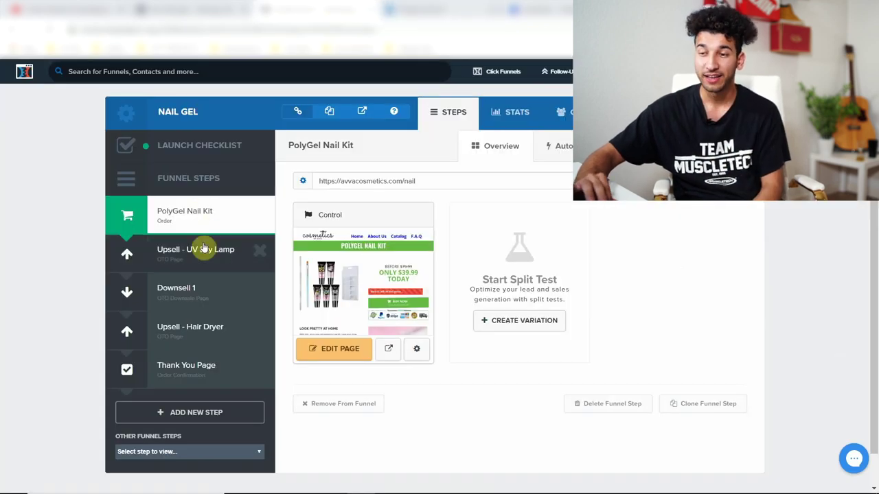
left_click(203, 250)
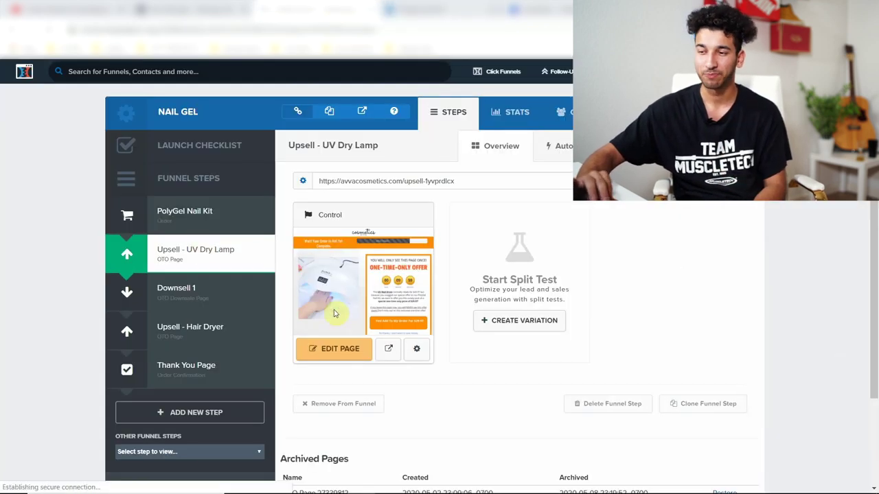
left_click(389, 349)
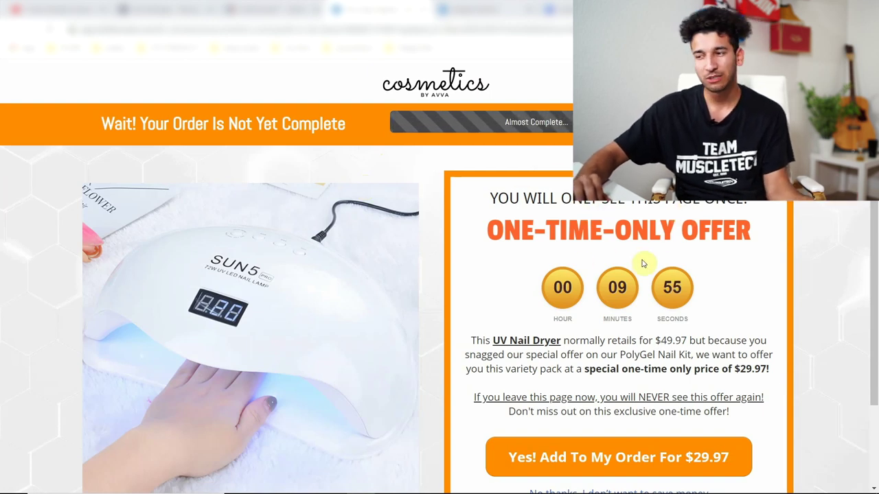
Step: Examine the $29.97 UV Nail Dryer offer, and decline both it and the $19.97 downsell offer
scroll(563, 321, "down", 1)
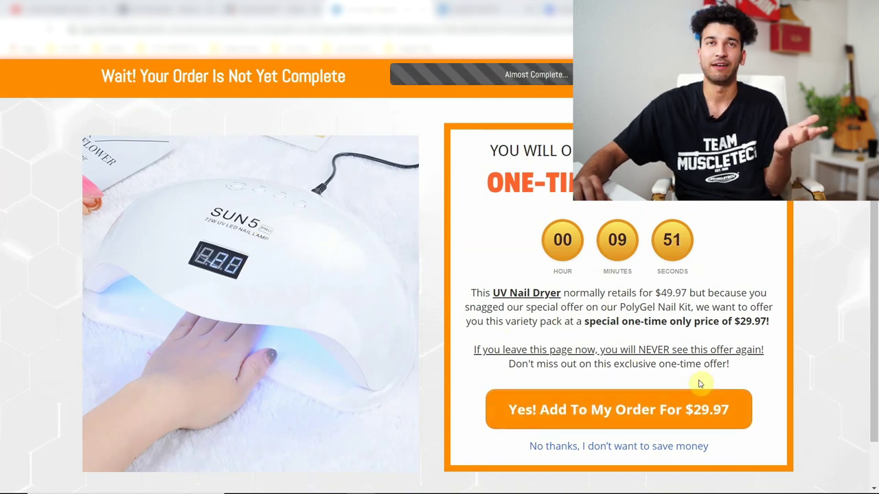
scroll(594, 325, "down", 1)
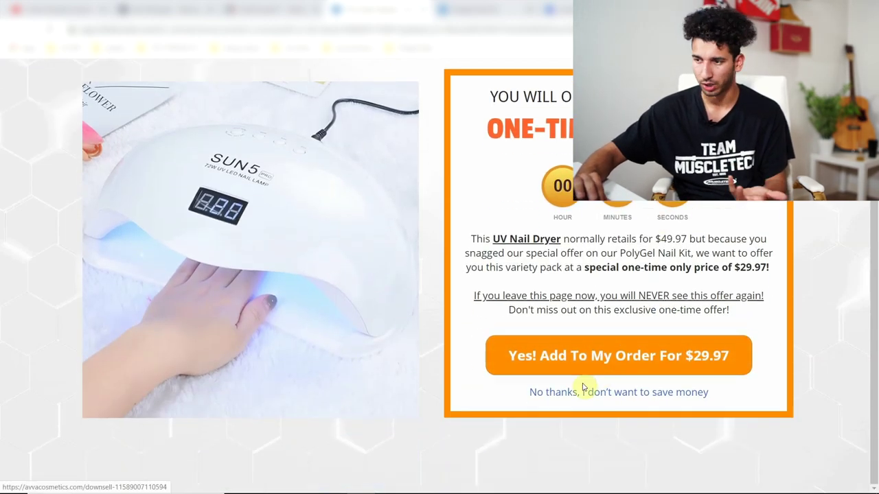
left_click(587, 396)
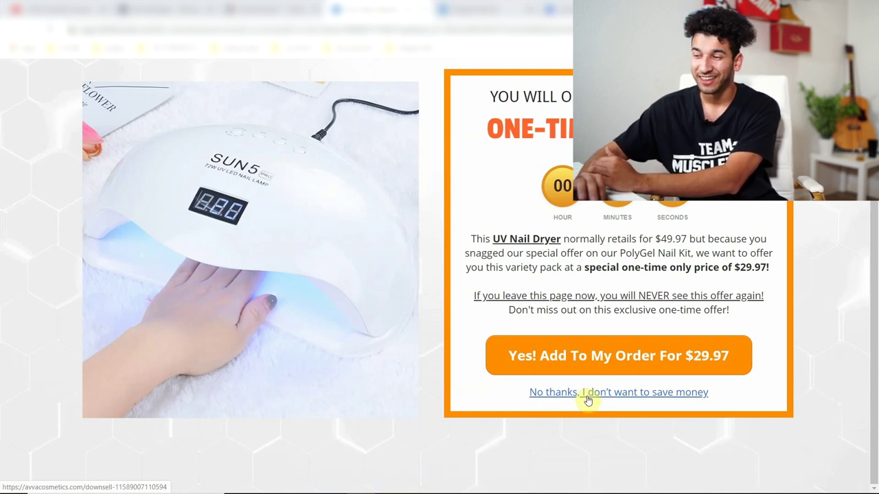
left_click(587, 397)
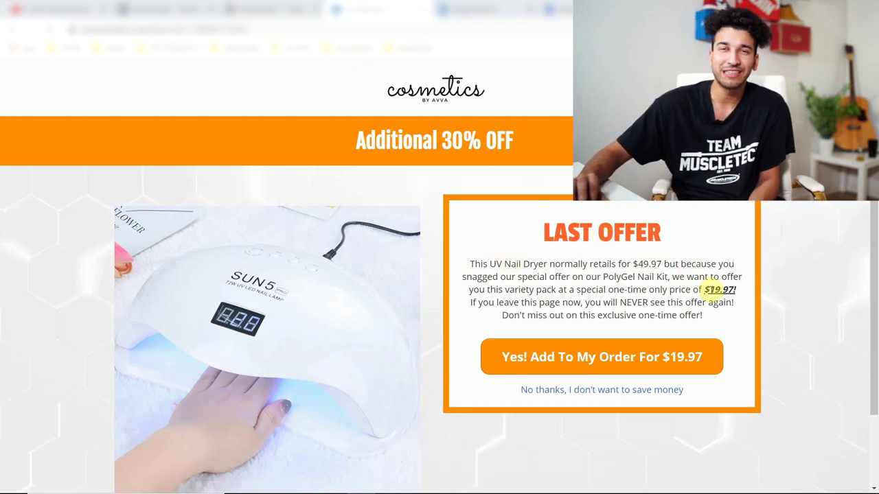
left_click(601, 390)
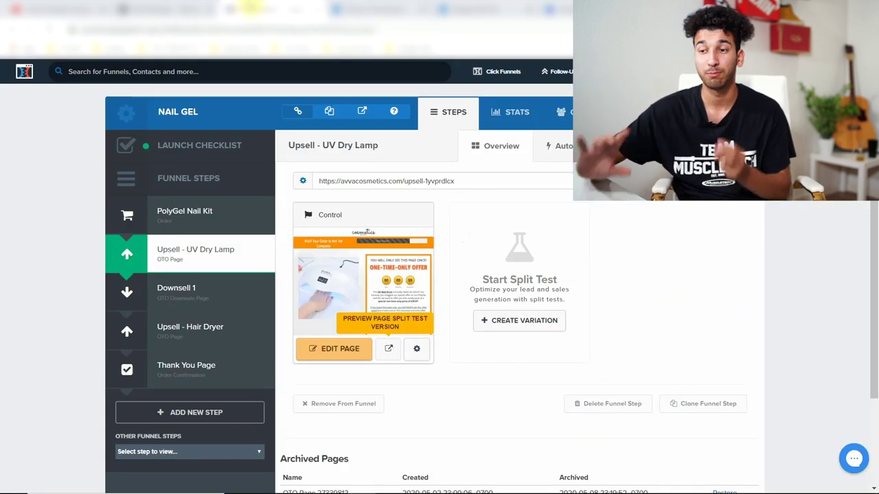
Step: Preview the Upsell - Hair Dryer page down to its customer reviews and decline the $59.97 offer
left_click(205, 332)
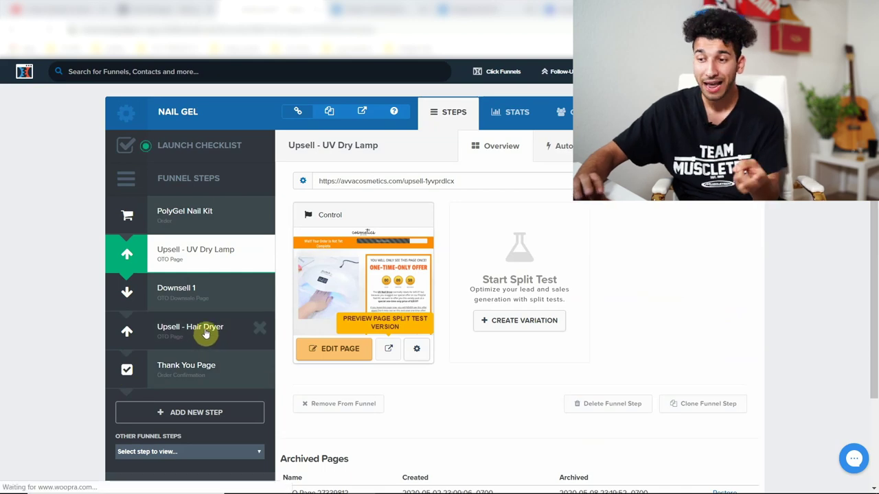
left_click(390, 351)
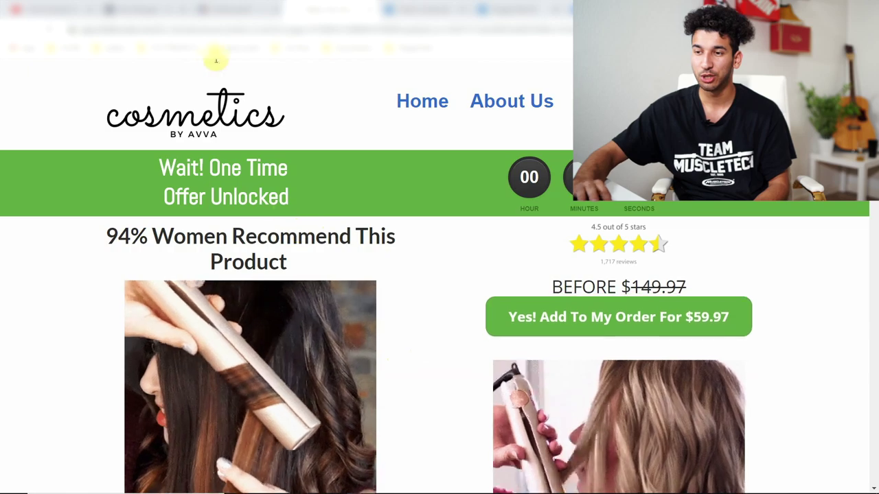
scroll(402, 288, "down", 1)
scroll(403, 288, "down", 15)
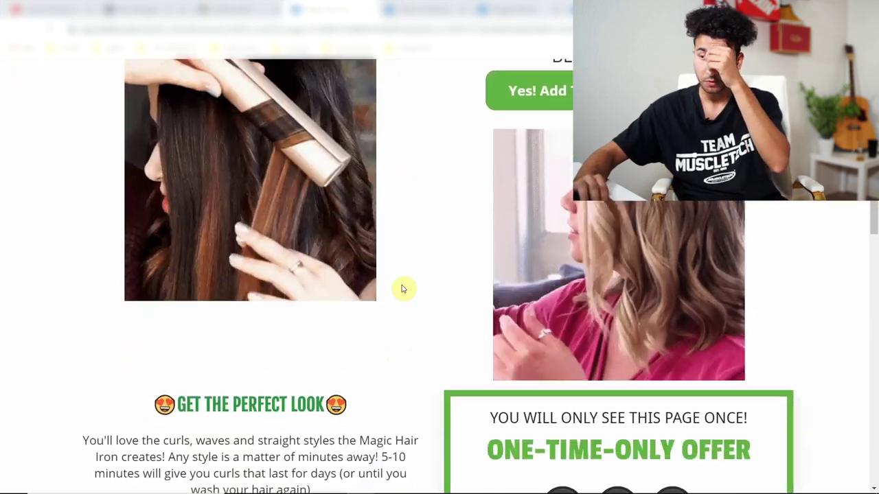
scroll(403, 289, "down", 3)
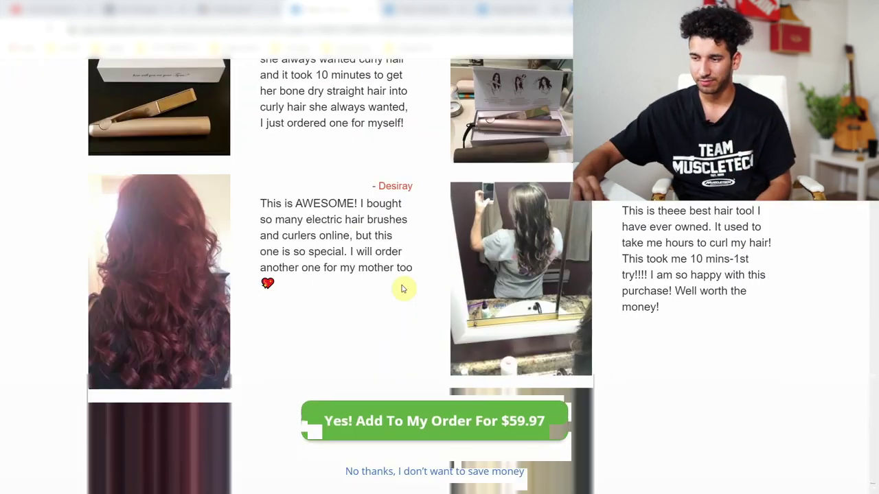
scroll(403, 289, "up", 10)
scroll(405, 316, "down", 10)
left_click(419, 474)
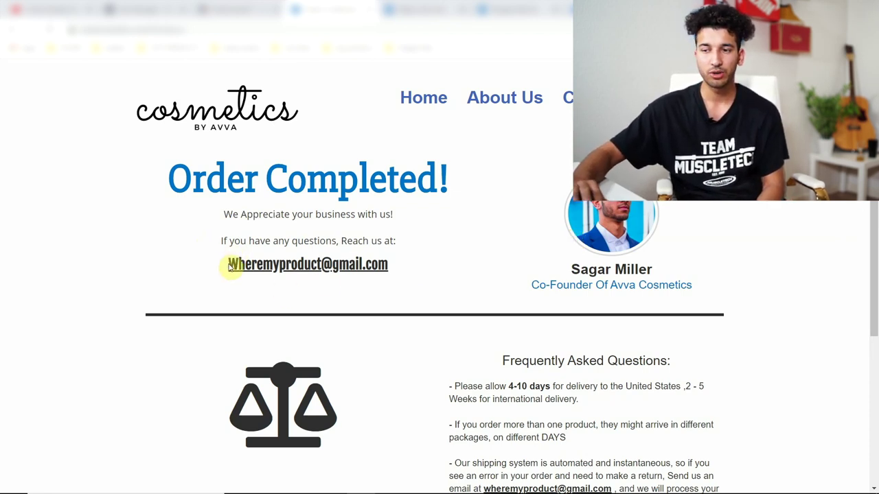
Step: Examine the Order Completed page's contact e-mail, Frequently Asked Questions and 30 Day Money Back Guarantee
left_click_drag(229, 267, 310, 283)
left_click(327, 277)
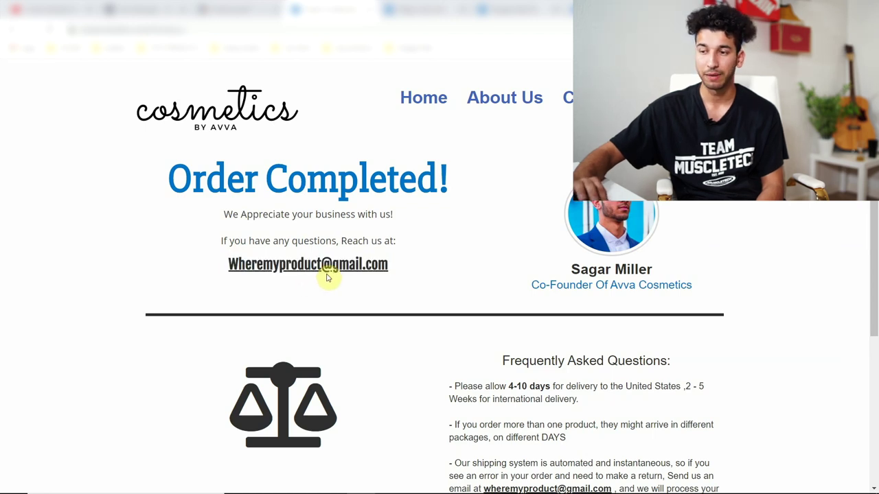
scroll(550, 209, "down", 3)
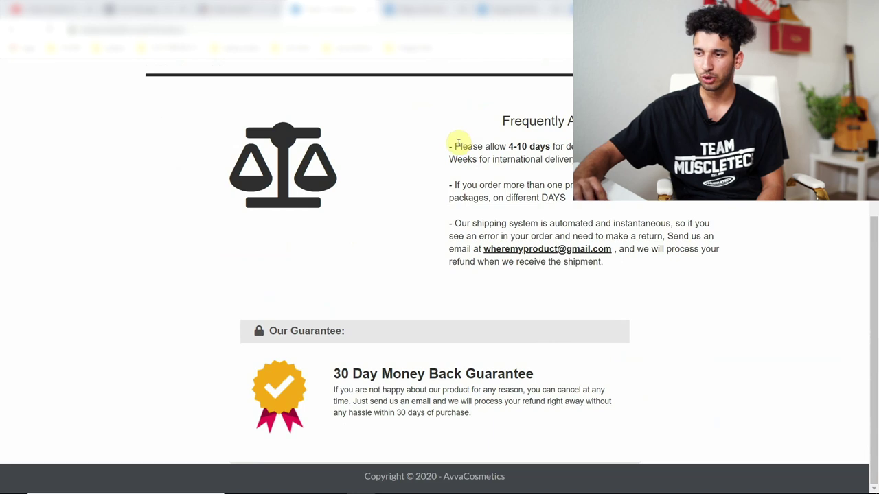
left_click_drag(458, 144, 633, 269)
left_click_drag(474, 421, 352, 360)
scroll(499, 202, "up", 4)
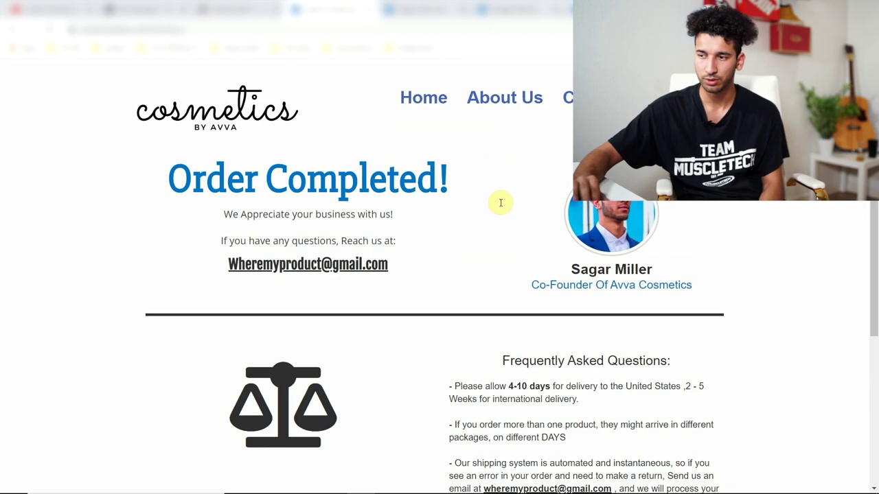
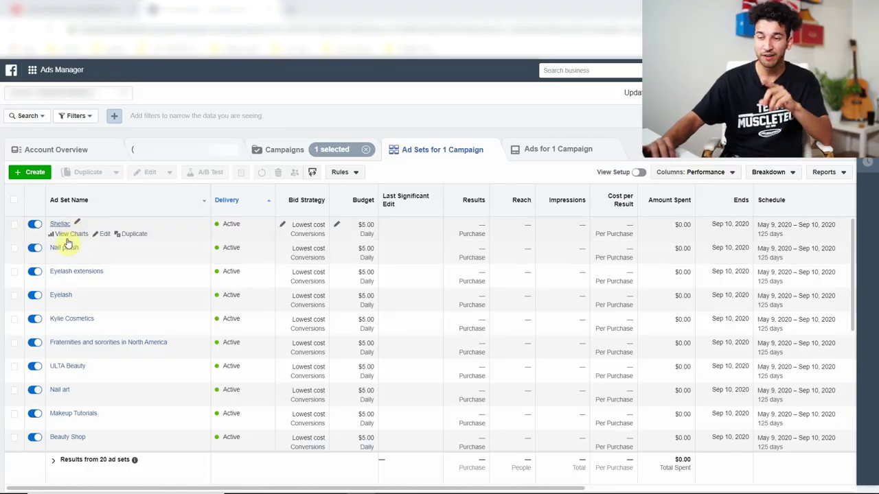
Step: Review the campaign's ad set list, open the Shellac ad set for editing and examine its conversion event, daily budget and schedule
scroll(60, 384, "down", 5)
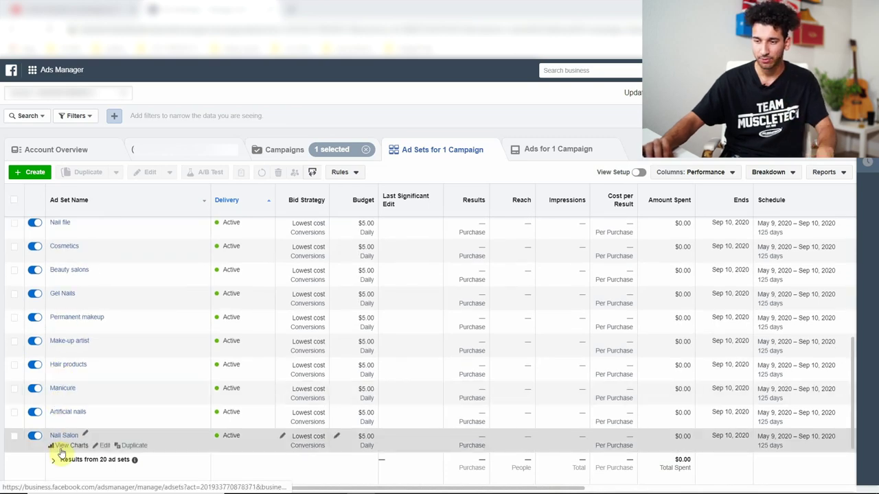
scroll(63, 295, "up", 5)
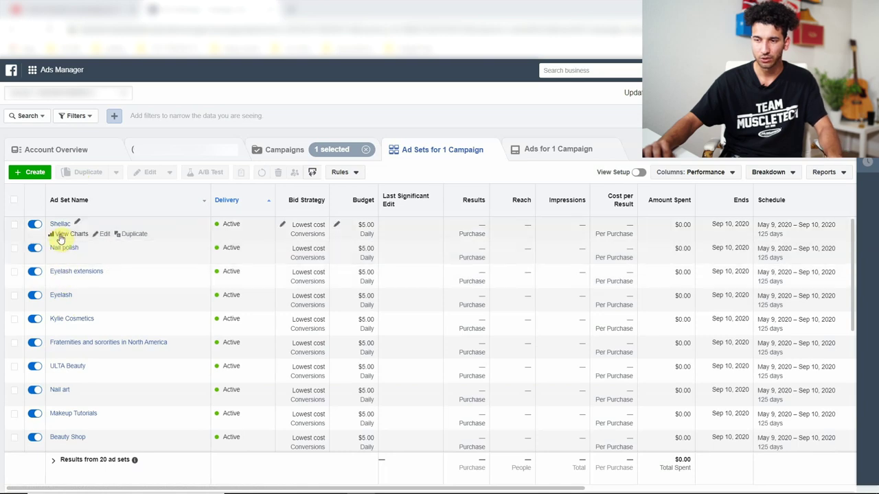
left_click(103, 235)
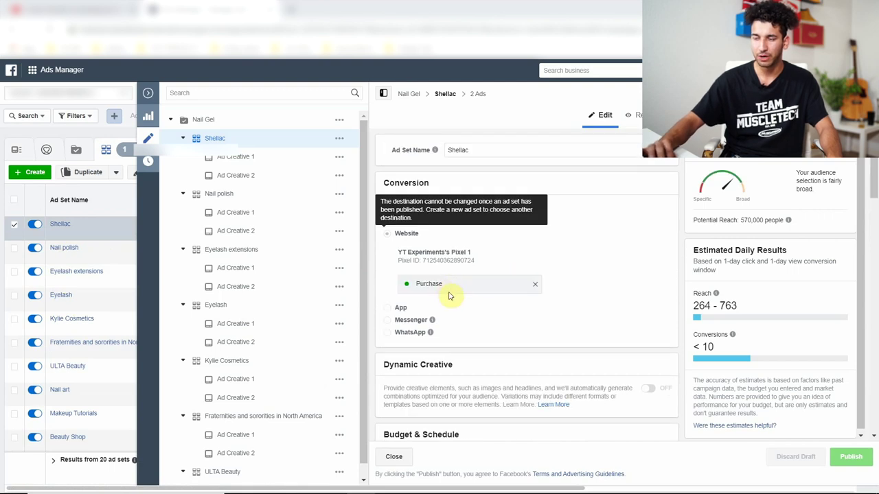
scroll(456, 353, "down", 4)
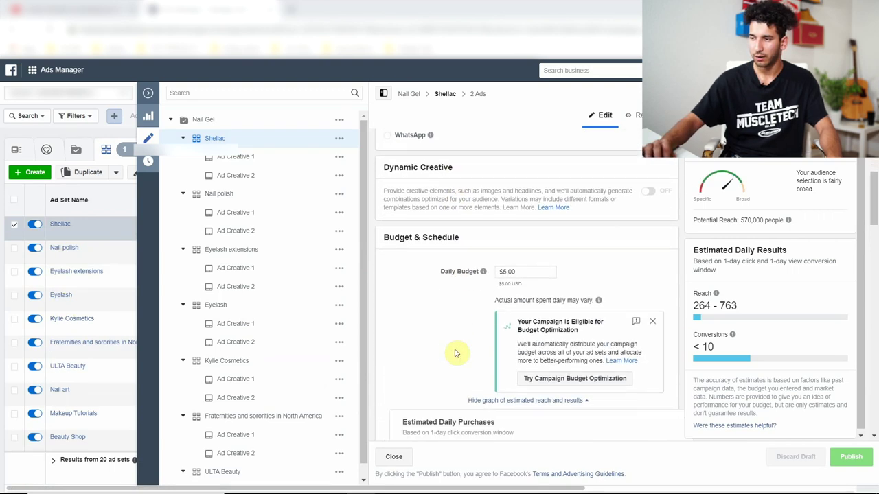
scroll(474, 254, "down", 5)
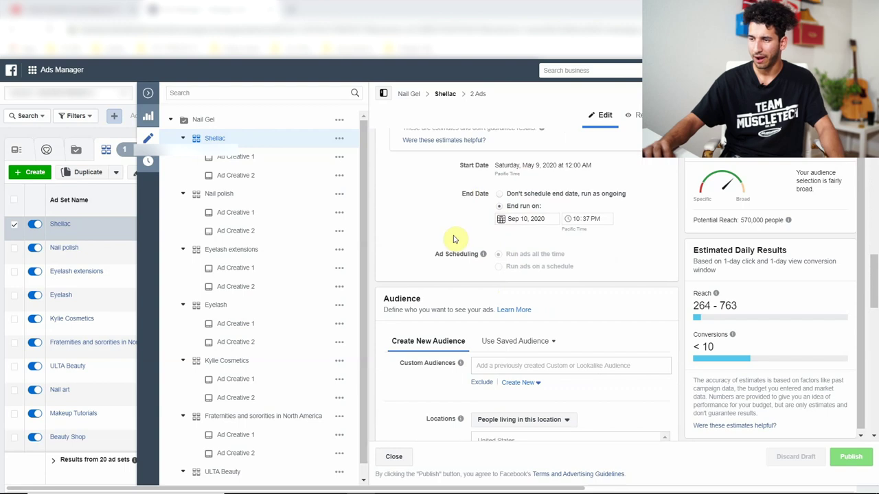
scroll(480, 254, "down", 3)
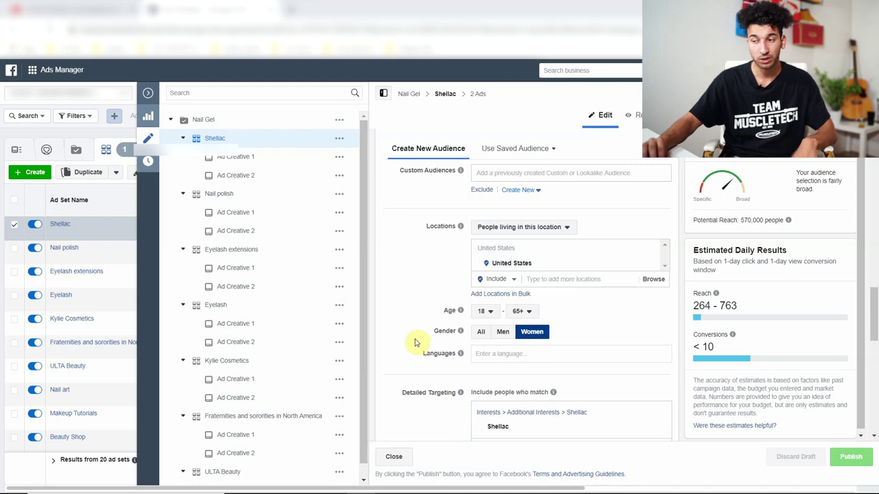
Step: Examine the Shellac ad set's detailed targeting, placements and Optimization & Delivery settings, and close the editor
scroll(413, 342, "down", 3)
mouse_move(503, 208)
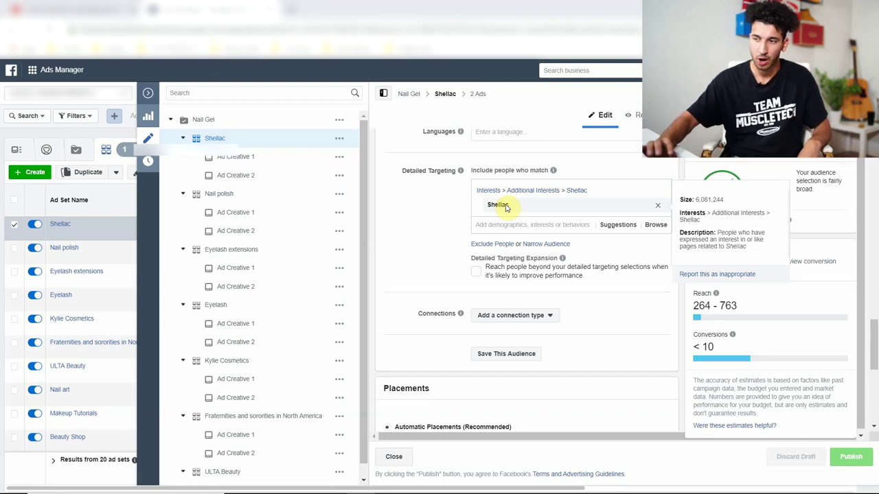
scroll(396, 163, "down", 5)
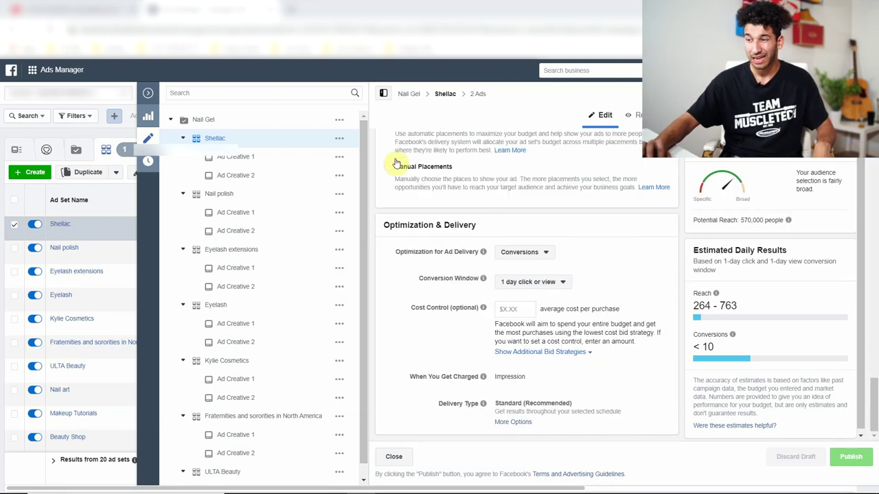
scroll(412, 199, "up", 2)
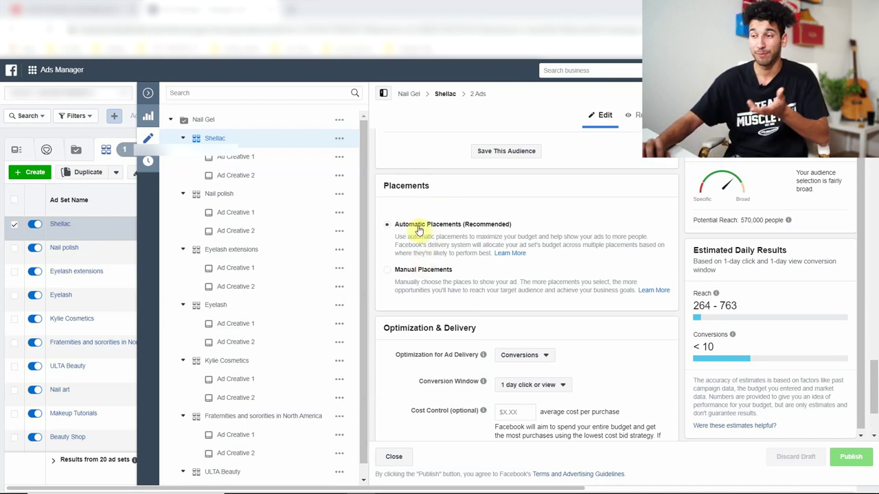
scroll(431, 337, "down", 2)
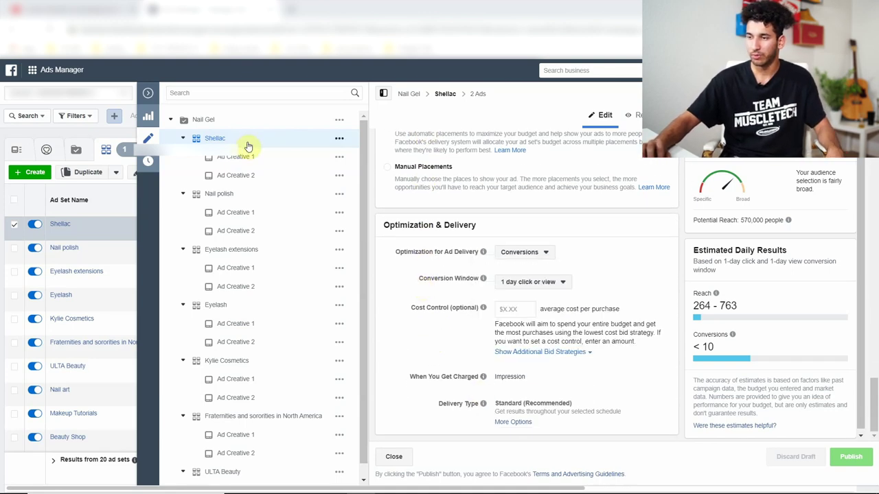
left_click(147, 93)
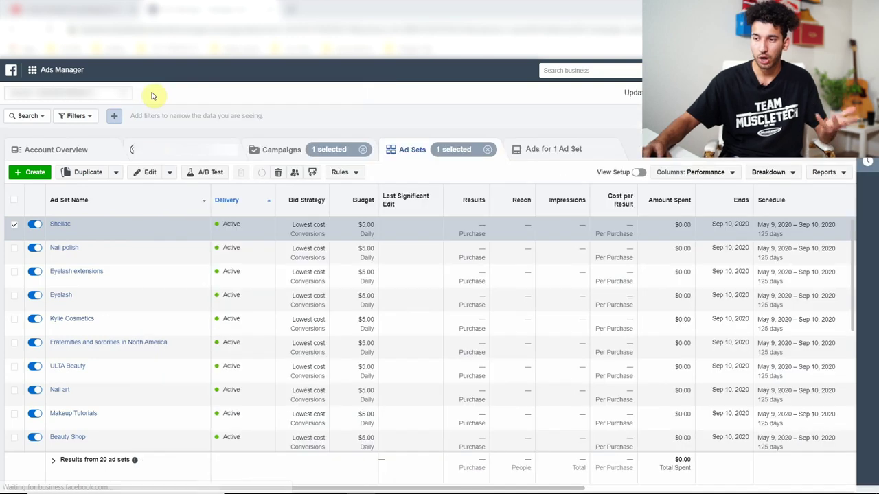
Step: Open the first ad in the Ad Creative campaign and examine its video, primary text, headline and website URL
left_click(58, 225)
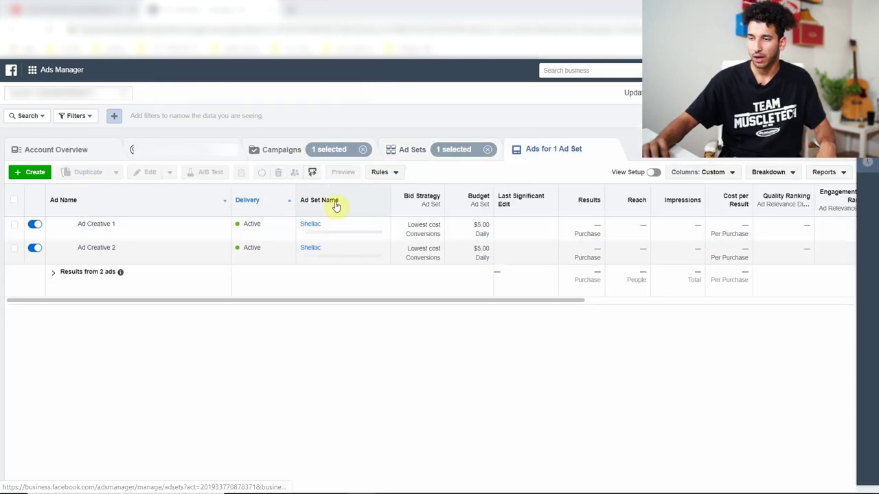
left_click(284, 153)
left_click(65, 249)
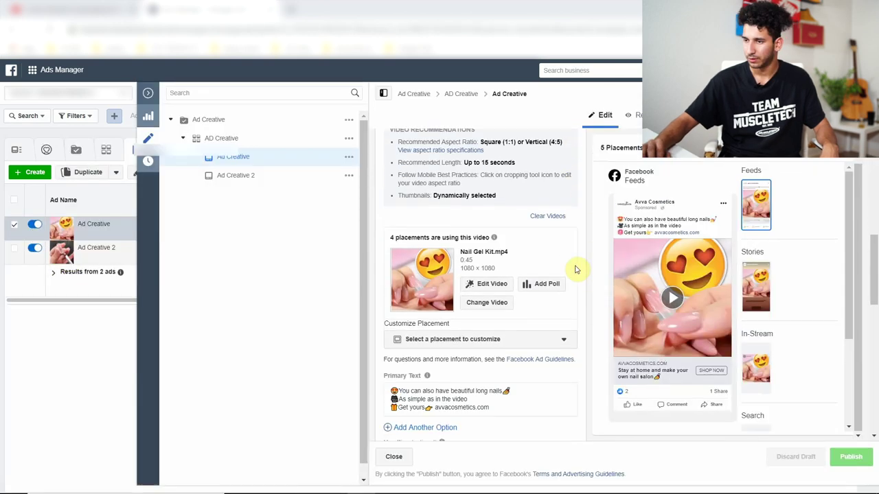
scroll(575, 268, "down", 3)
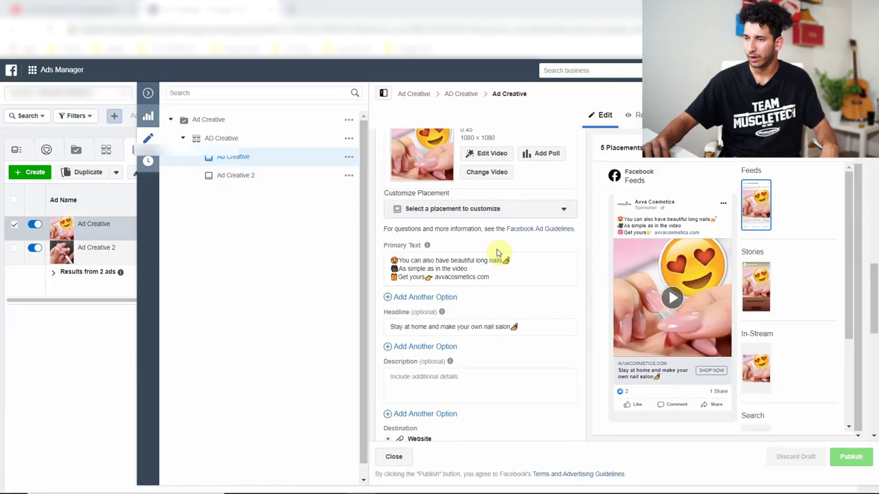
scroll(498, 252, "down", 1)
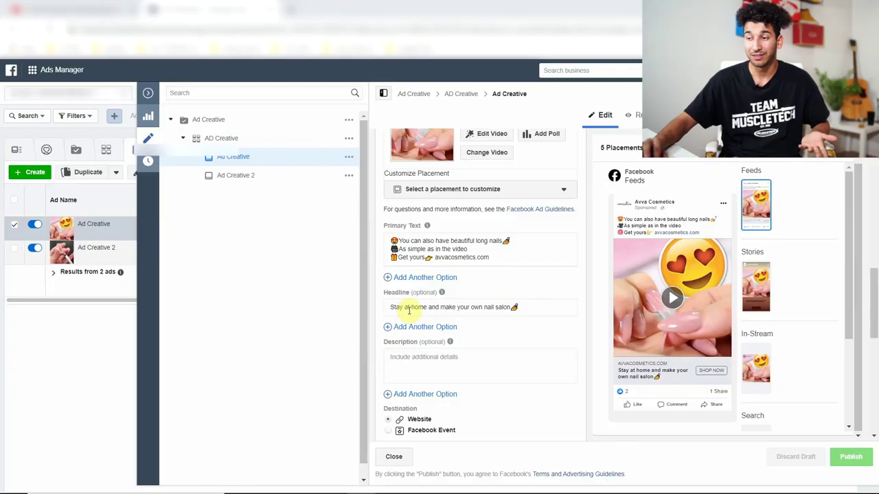
left_click(400, 308)
scroll(400, 309, "down", 2)
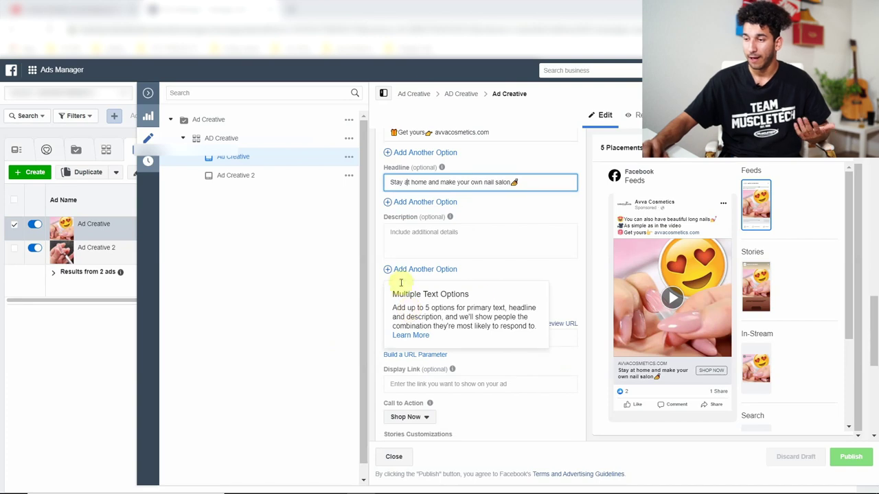
scroll(583, 268, "down", 1)
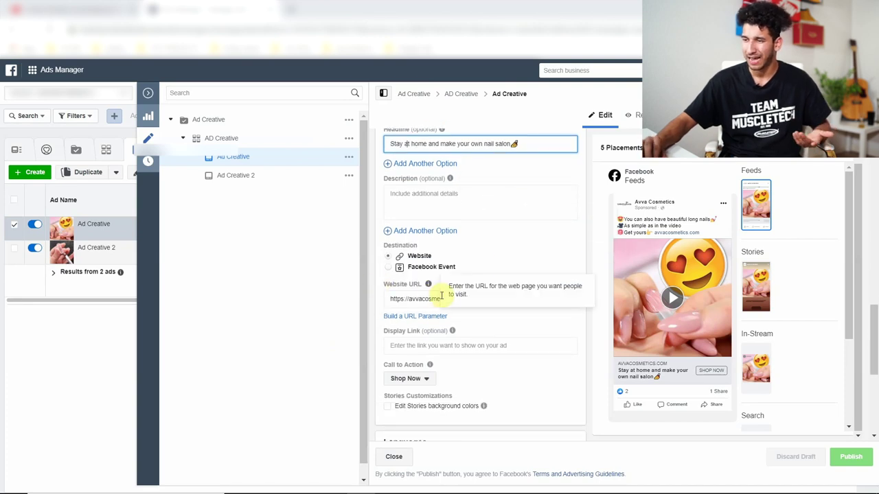
left_click_drag(409, 298, 426, 296)
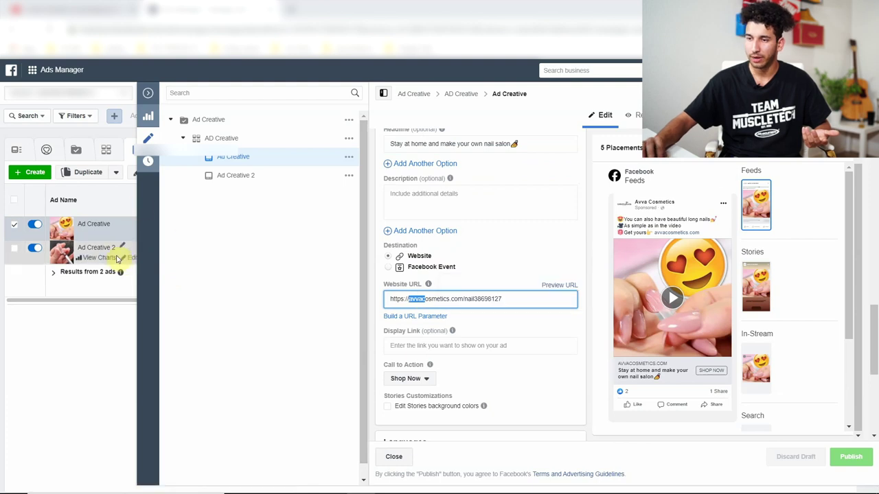
Step: Open Ad Creative 2 for editing, examine its video, ad copy and destination URL, and close the editor
left_click(131, 257)
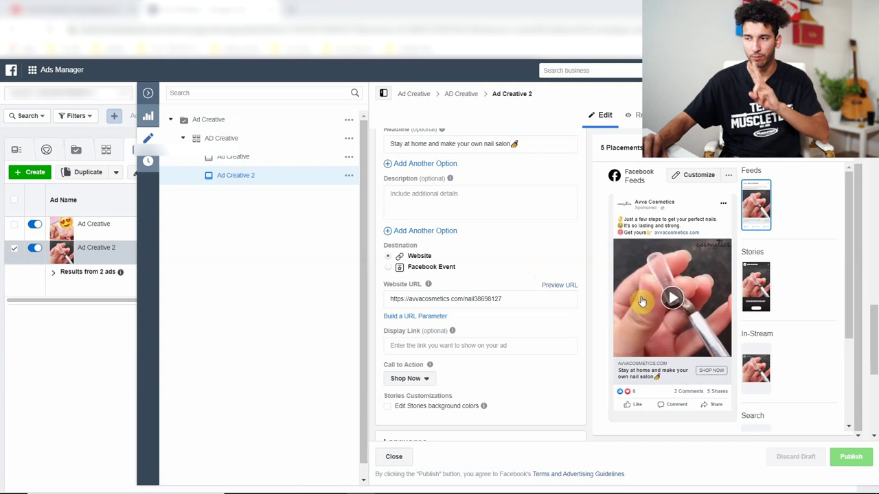
scroll(575, 294, "up", 1)
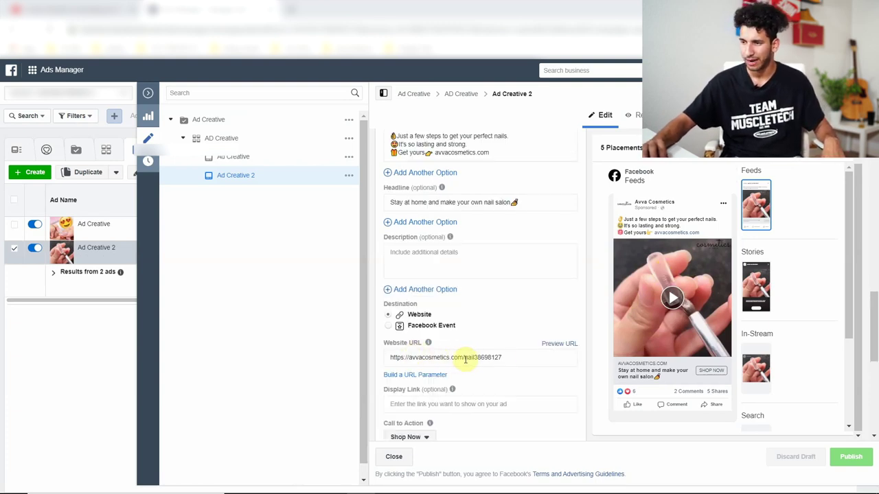
scroll(506, 319, "up", 1)
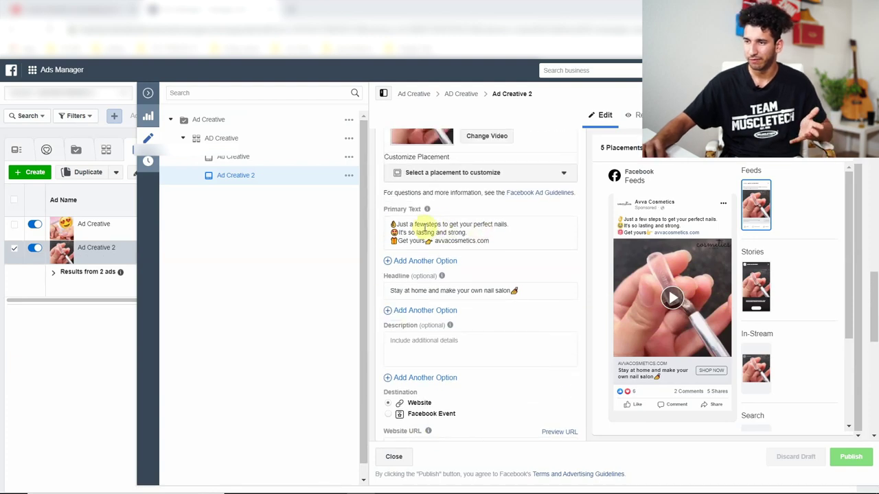
scroll(501, 218, "up", 3)
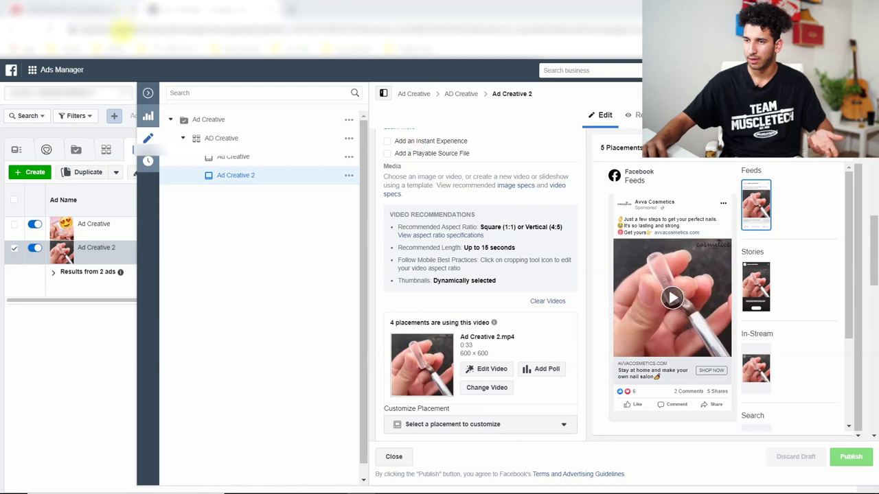
left_click(149, 95)
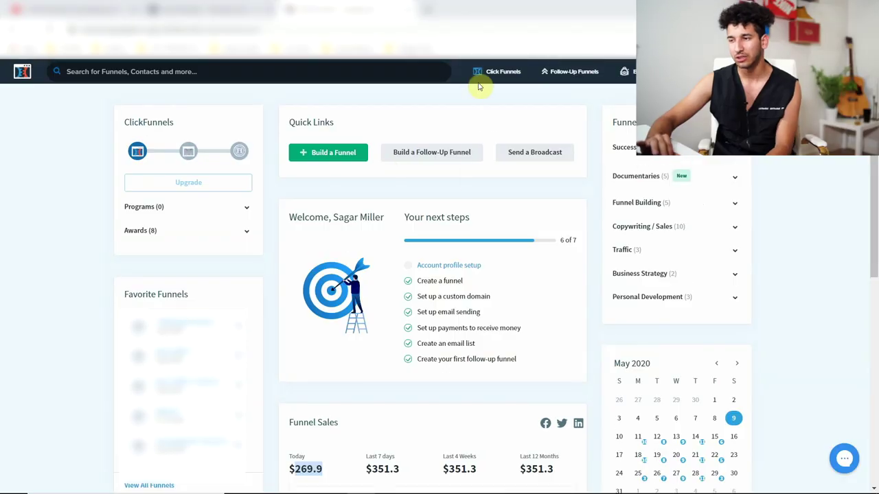
Step: Check Funnel Sales on the ClickFunnels dashboard and the Nail Gel campaign's website purchase conversion value in Ads Manager
scroll(365, 281, "down", 5)
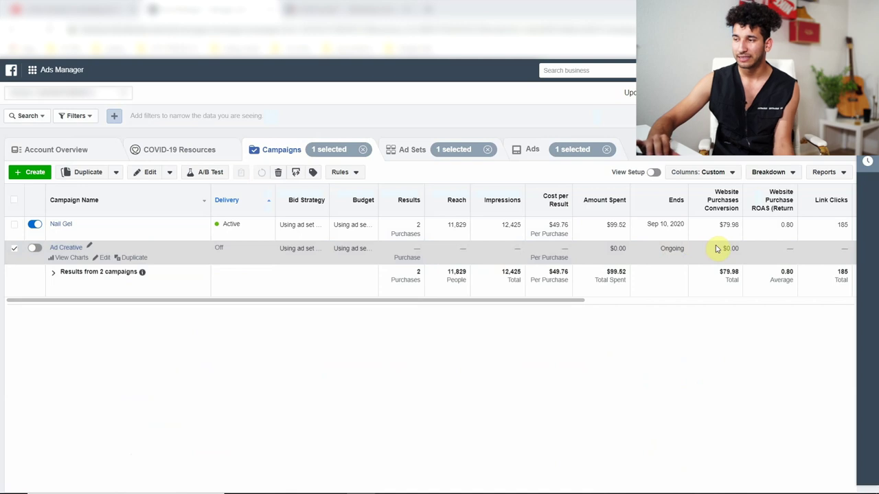
left_click_drag(721, 229, 736, 226)
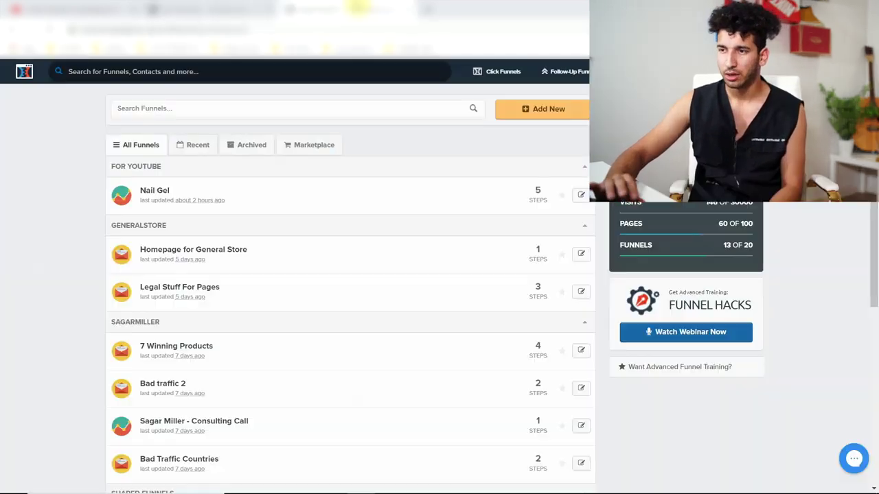
Step: Open the Nail Gel funnel's sales for the last 30 days in ClickFunnels and compare the purchases with the Ads Manager campaign results
left_click(153, 192)
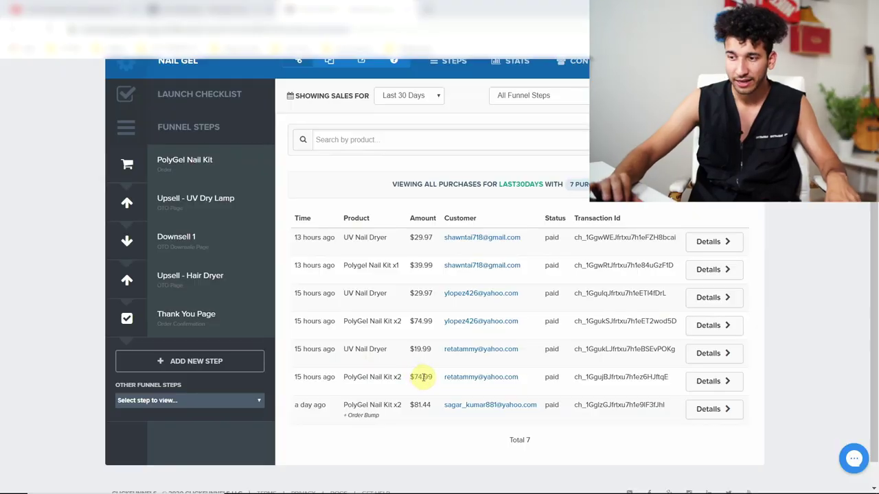
double_click(424, 377)
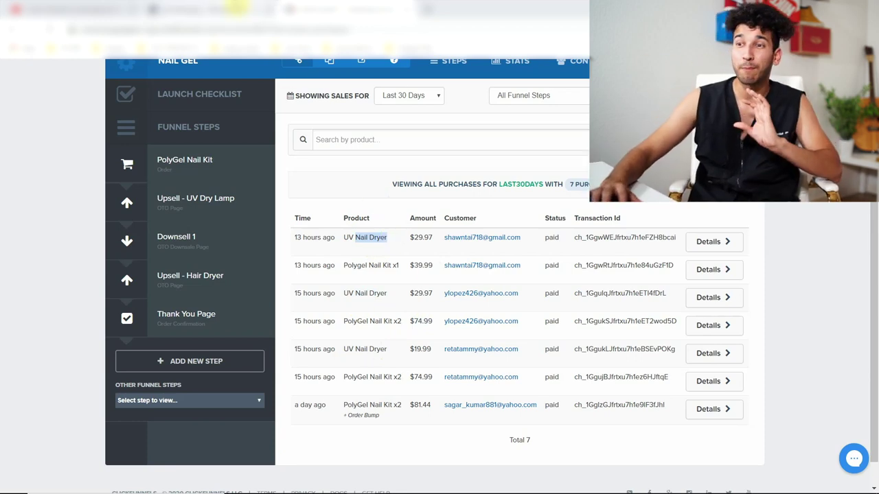
left_click(235, 7)
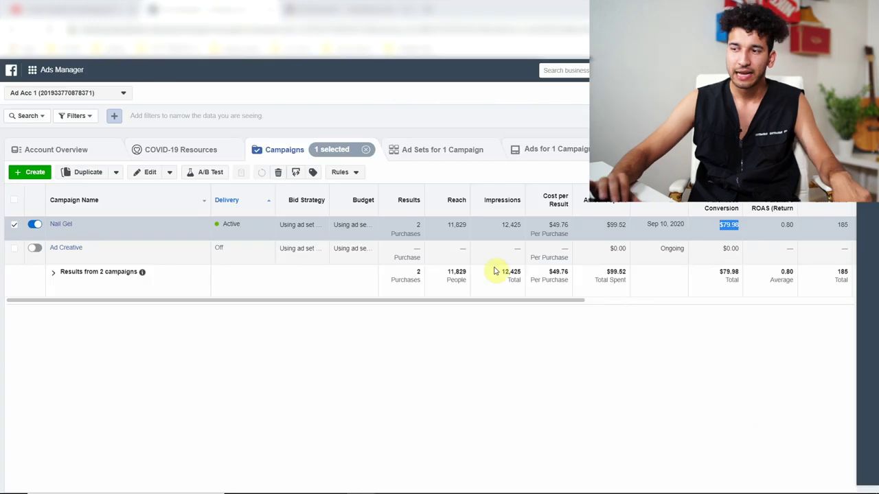
left_click(425, 8)
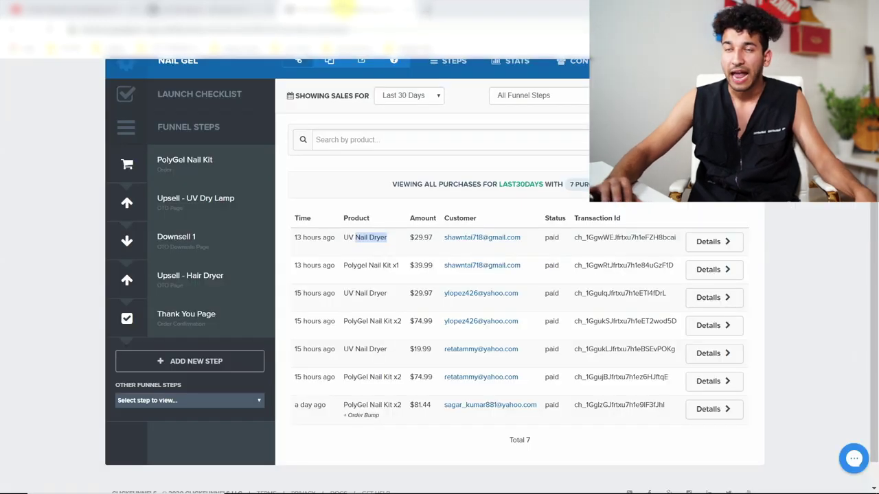
mouse_move(588, 477)
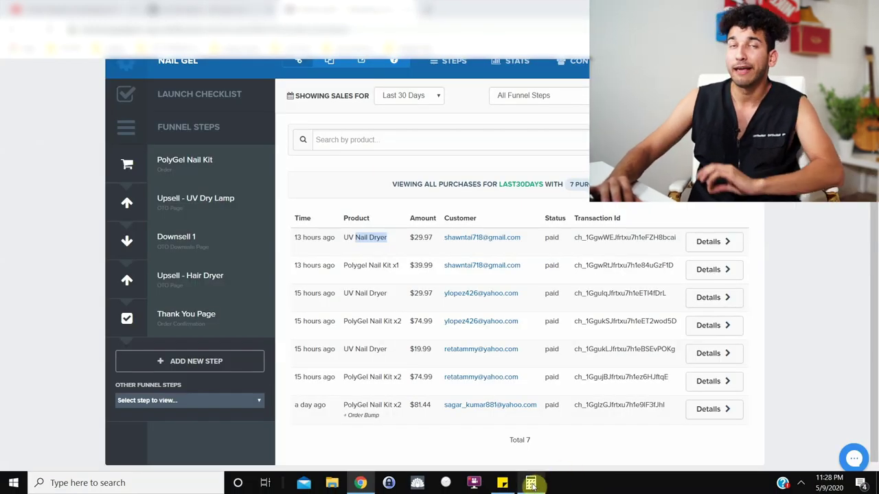
mouse_move(532, 486)
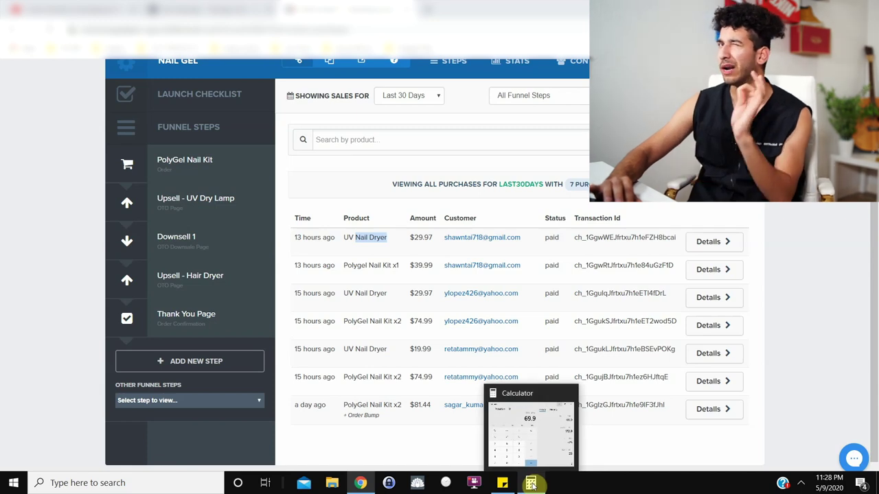
left_click(234, 8)
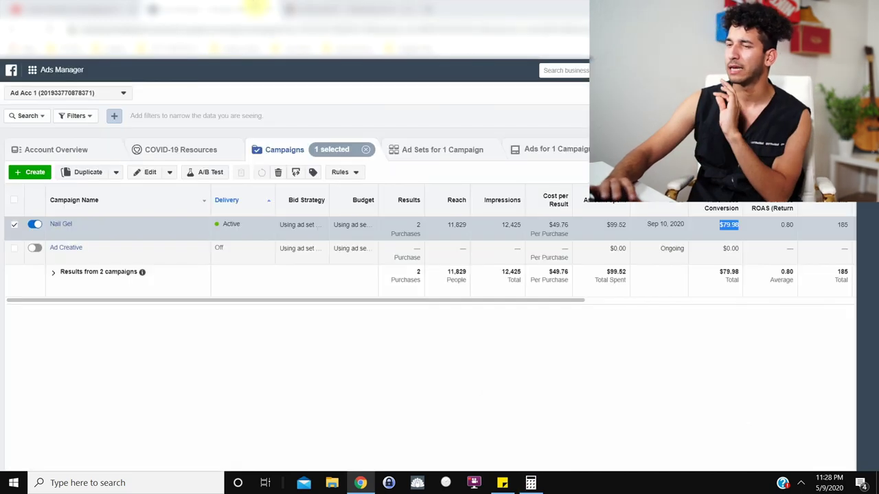
key("ctrl+Tab")
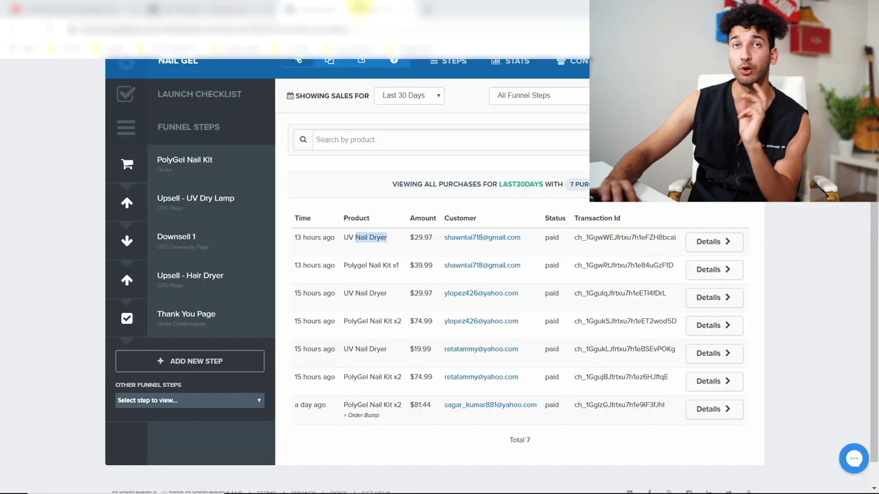
Step: Switch to Calculator and review the current subtraction result and the earlier calculations in its history
left_click(532, 485)
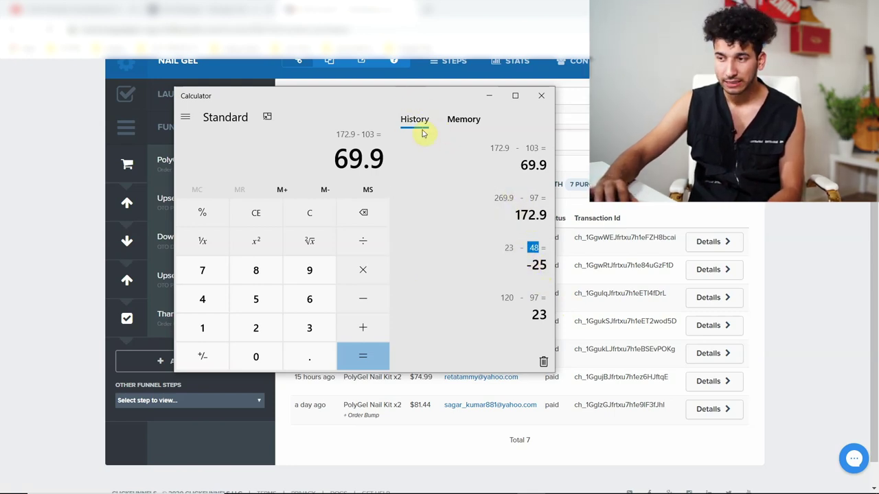
left_click_drag(339, 153, 376, 153)
left_click_drag(394, 96, 431, 103)
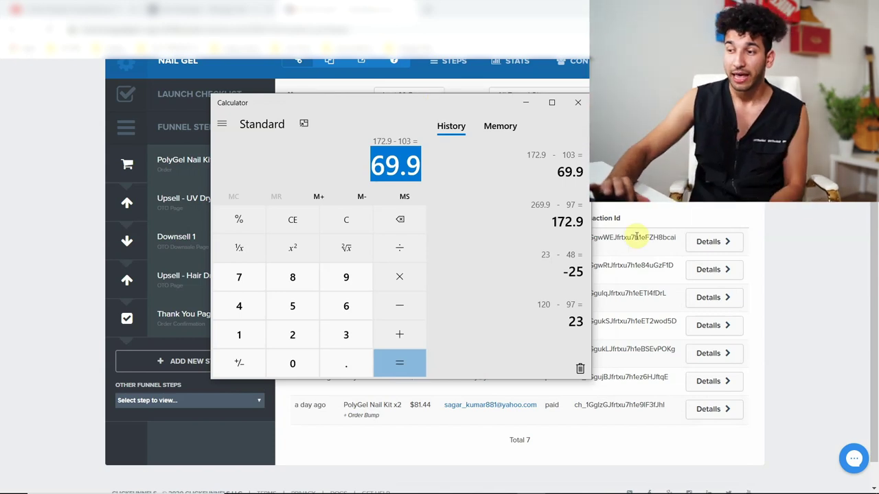
double_click(576, 271)
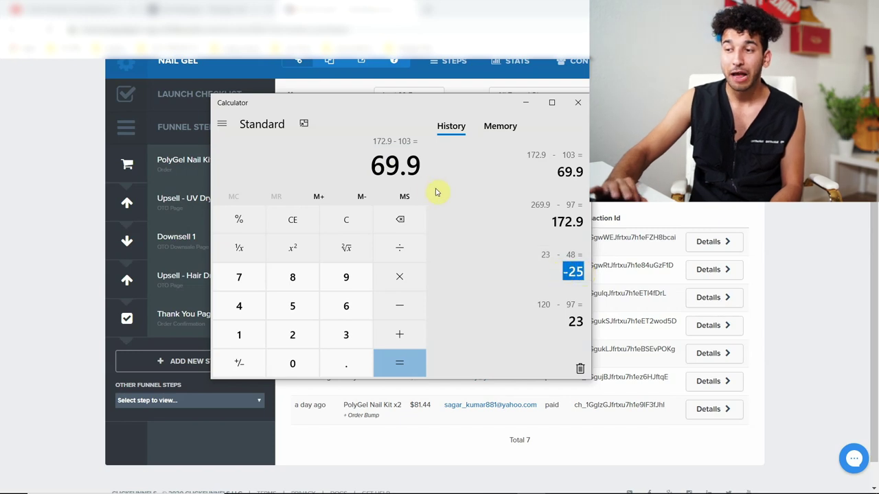
left_click_drag(421, 163, 345, 169)
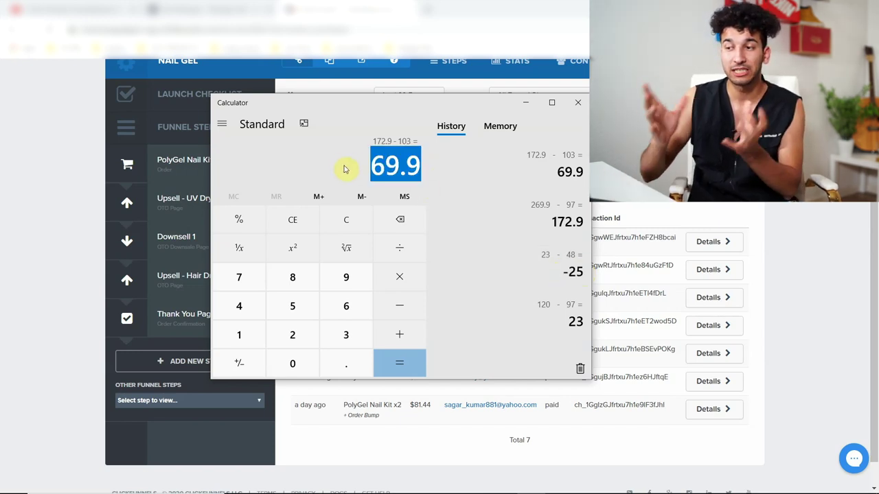